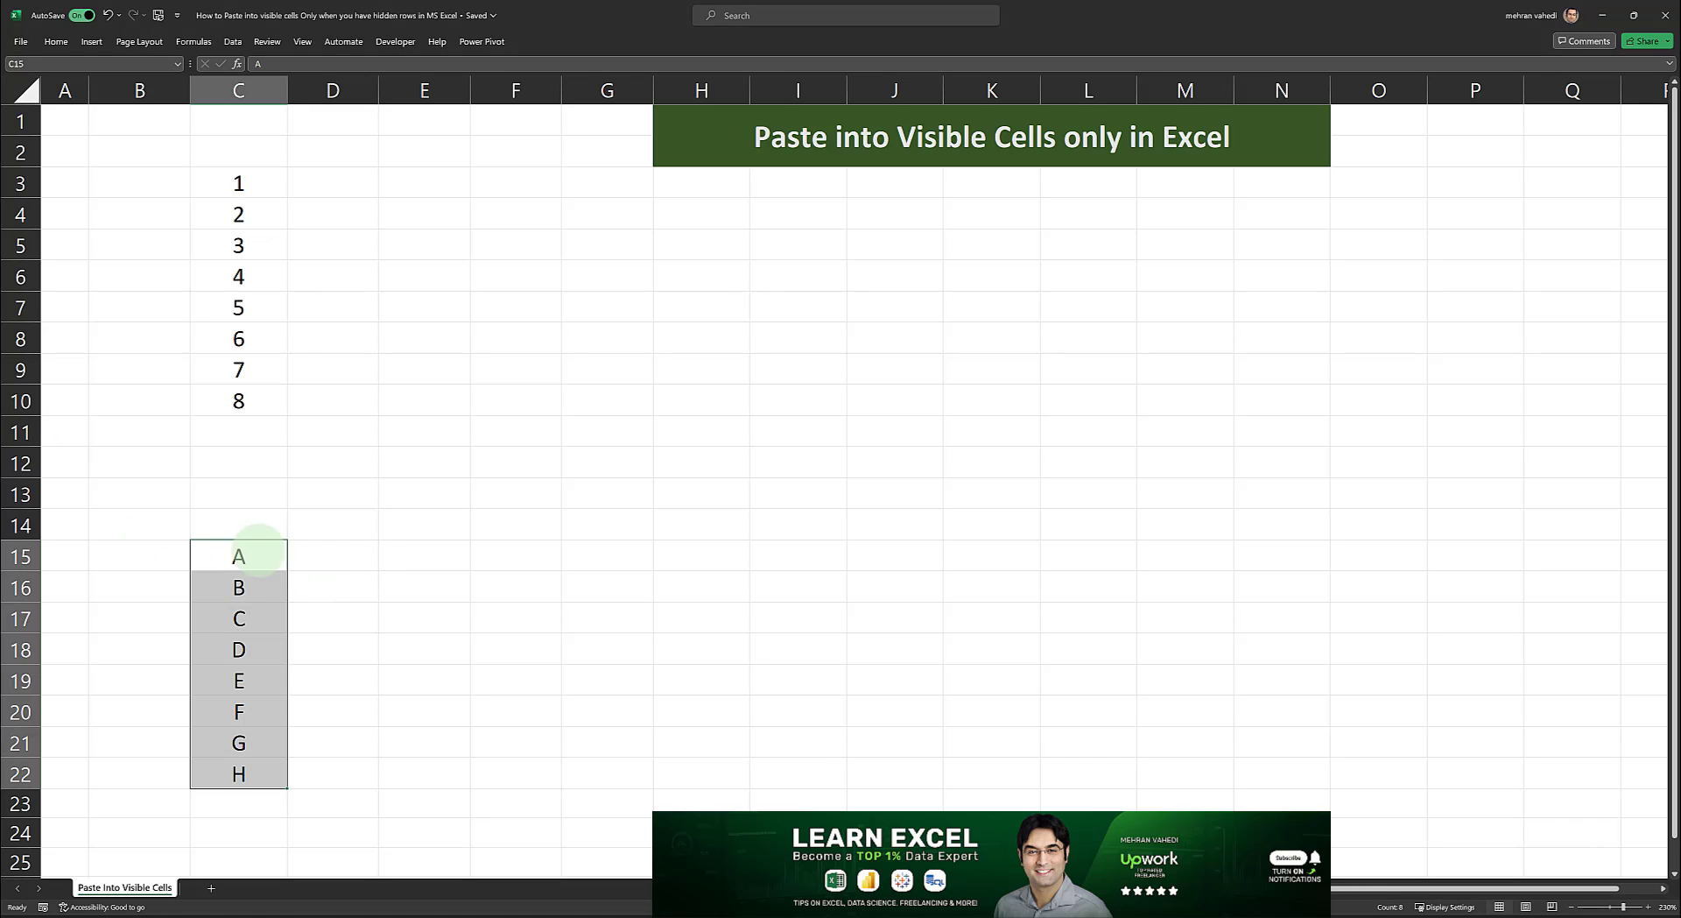
{"action": "left_click_drag", "start_coordinate": [254, 552], "coordinate": [254, 773]}
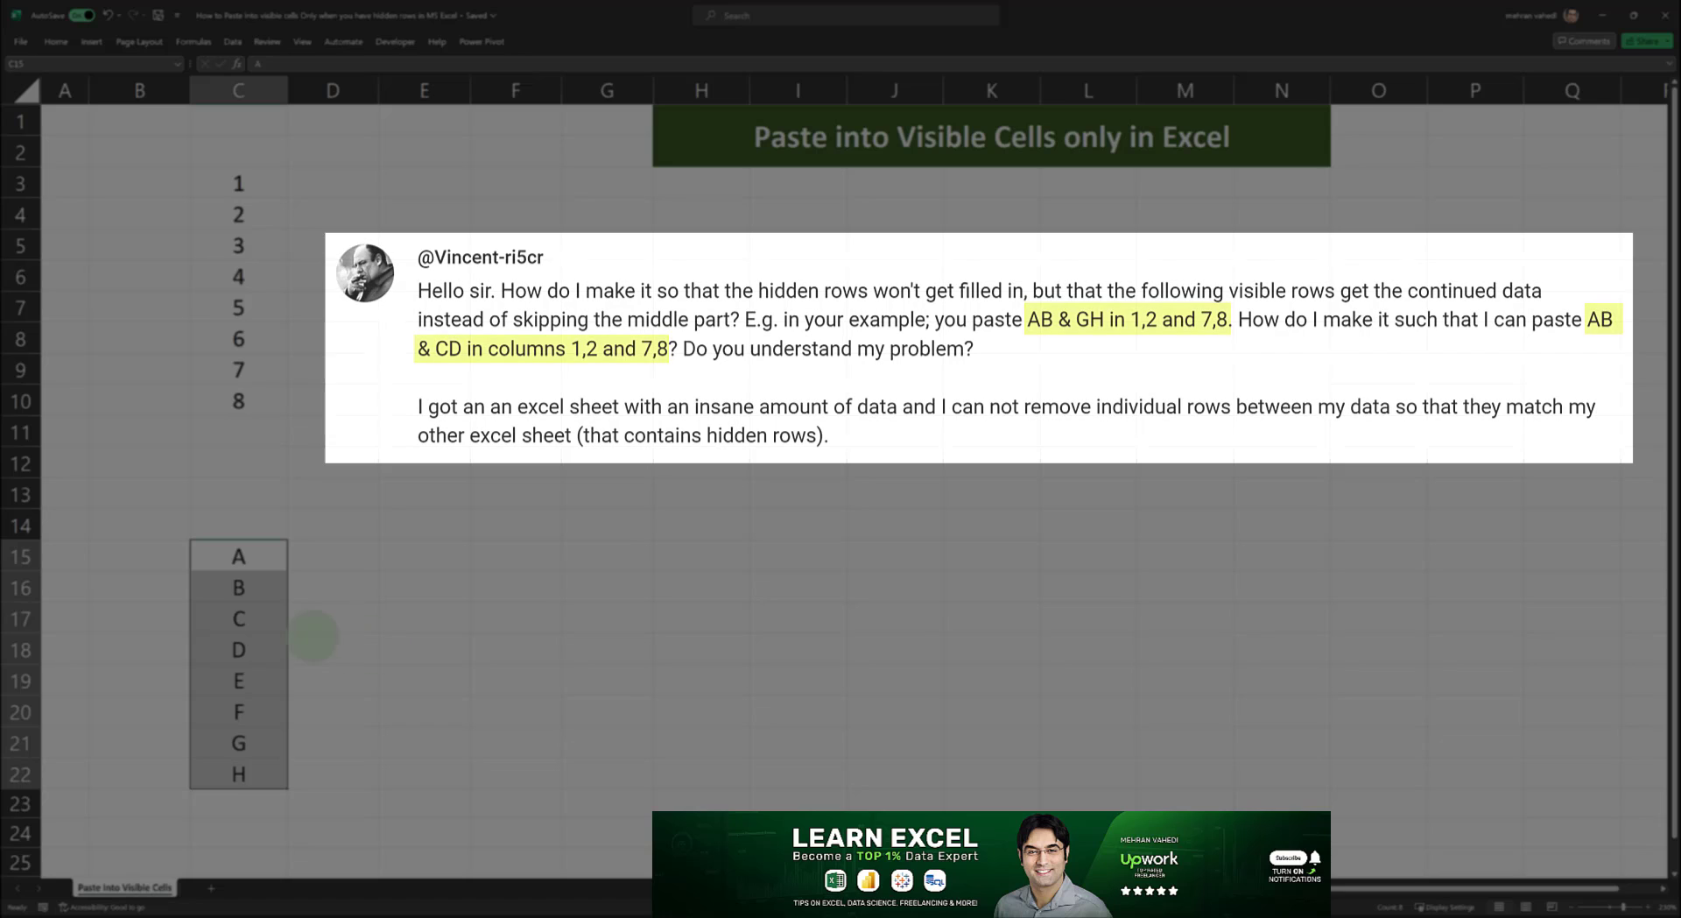
{"action": "left_click", "coordinate": [314, 644]}
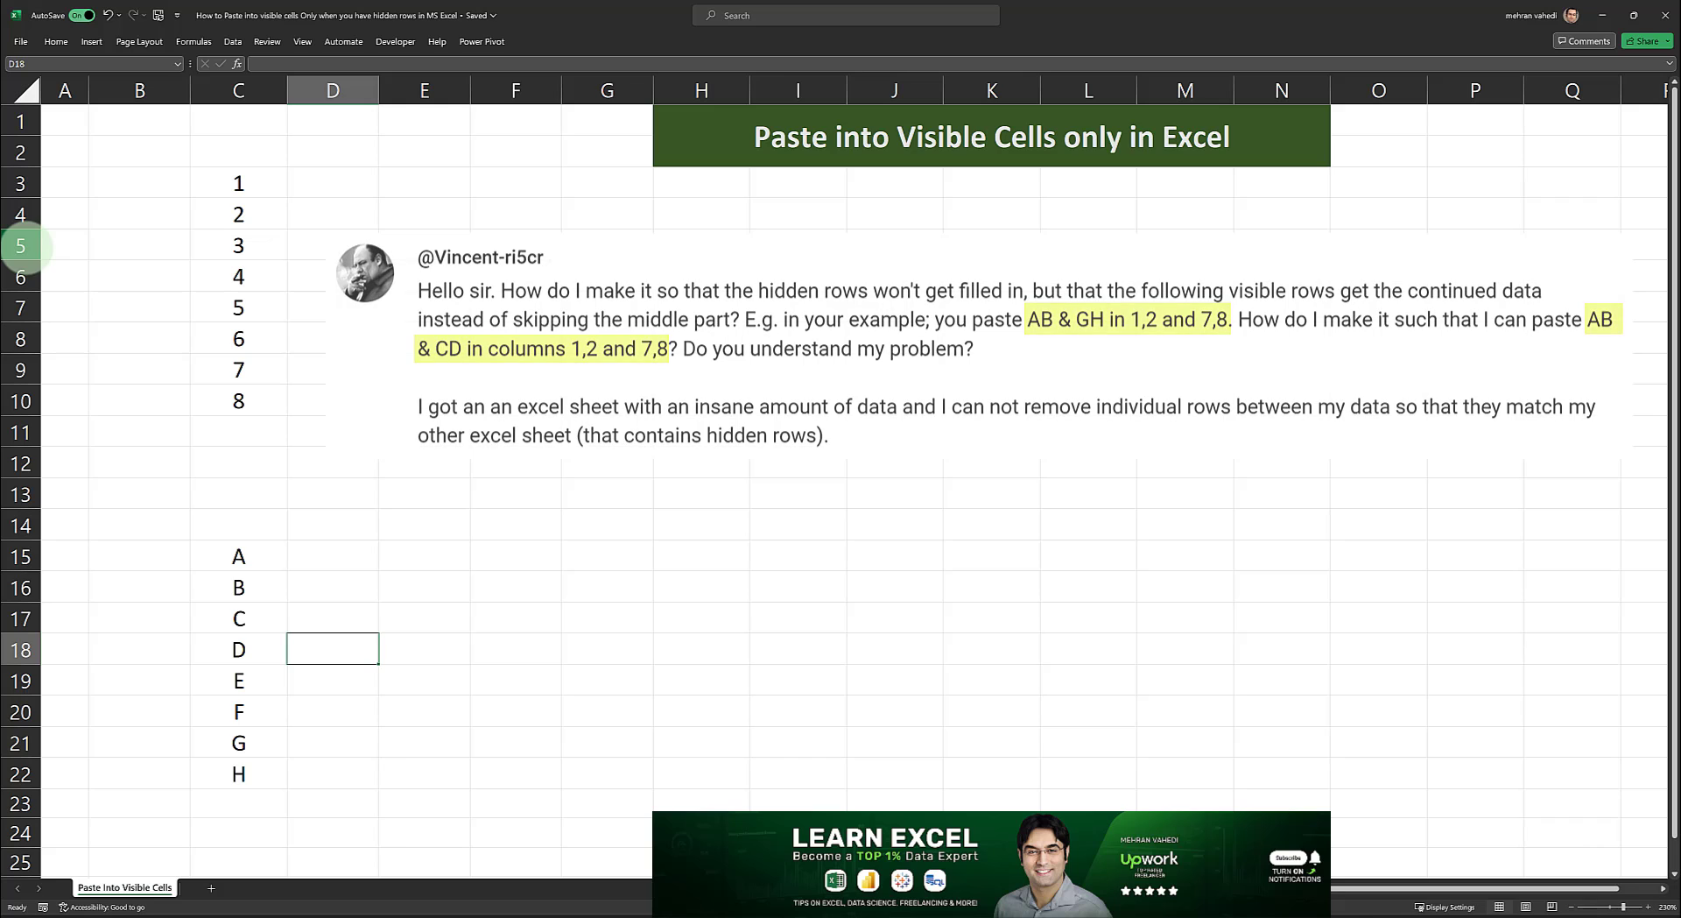
{"action": "left_click", "coordinate": [21, 246]}
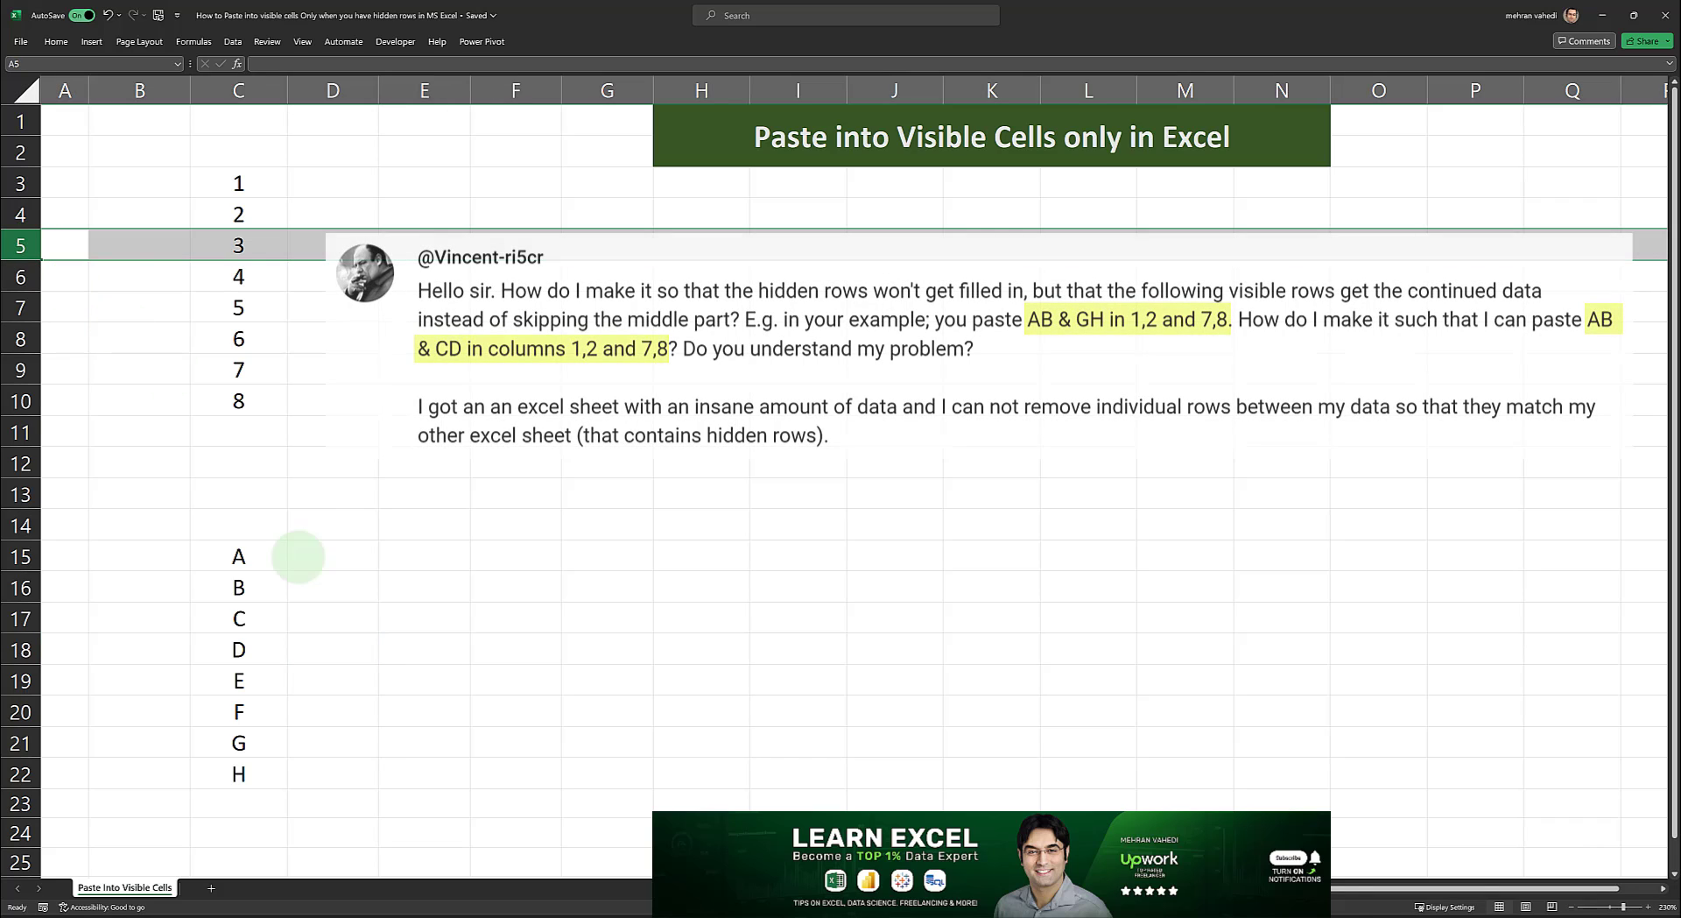
{"action": "left_click_drag", "start_coordinate": [239, 556], "coordinate": [239, 774]}
{"action": "left_click_drag", "start_coordinate": [238, 183], "coordinate": [238, 401]}
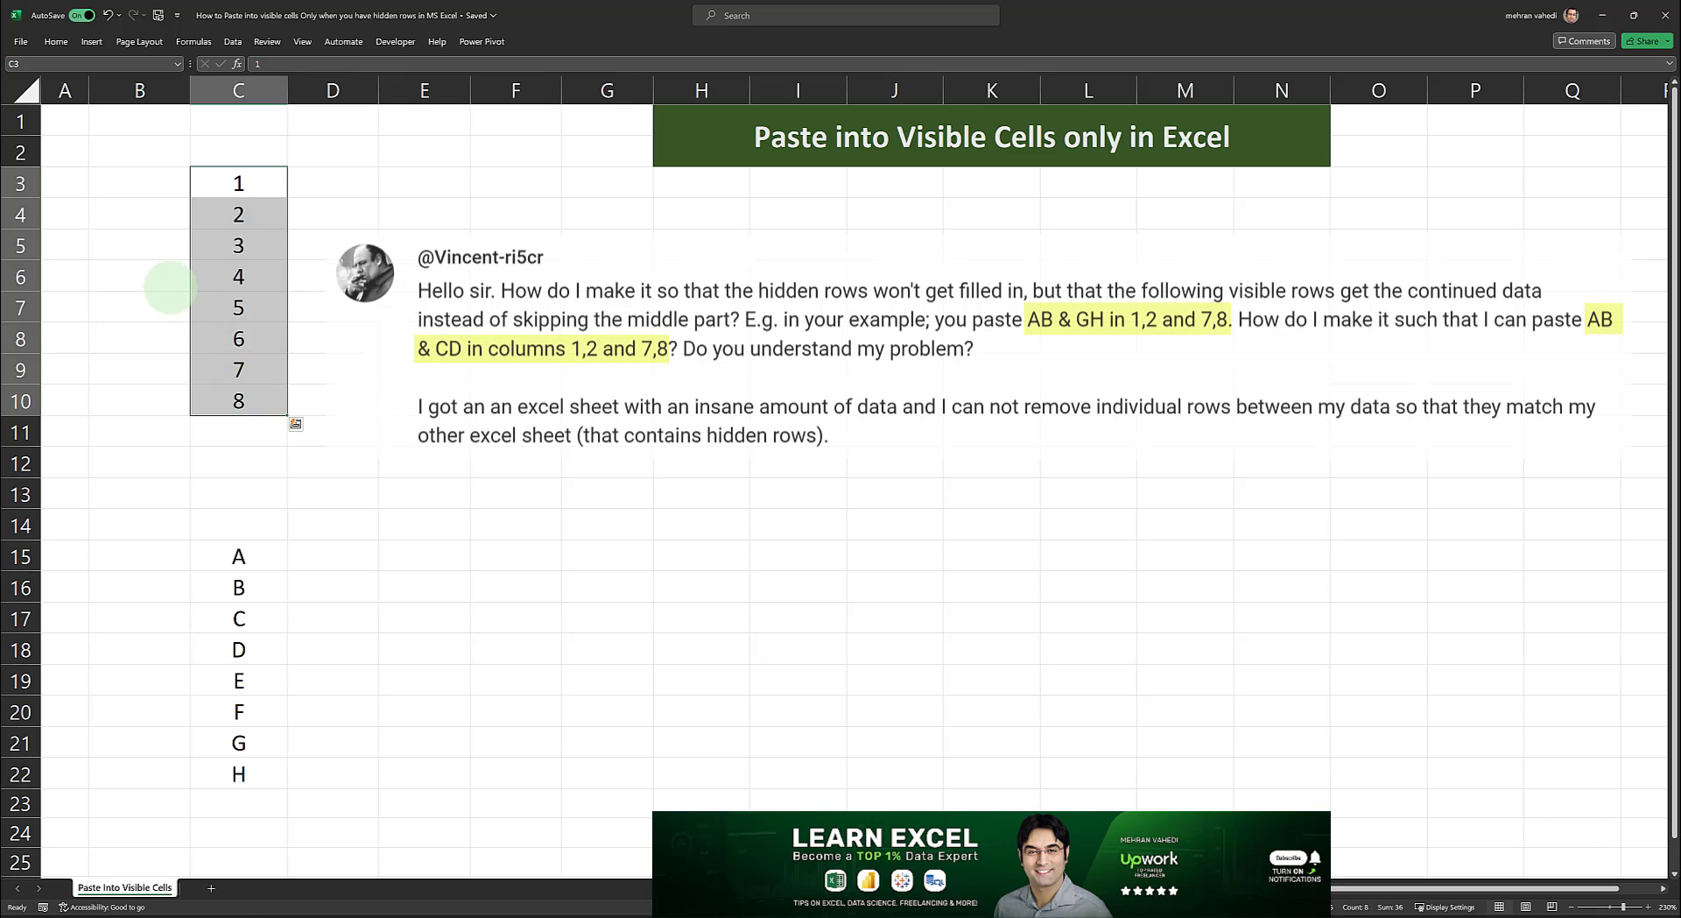
{"action": "left_click", "coordinate": [164, 282]}
- Hide rows 5 to 8 in the middle of the number list
{"action": "left_click_drag", "start_coordinate": [22, 248], "coordinate": [39, 330]}
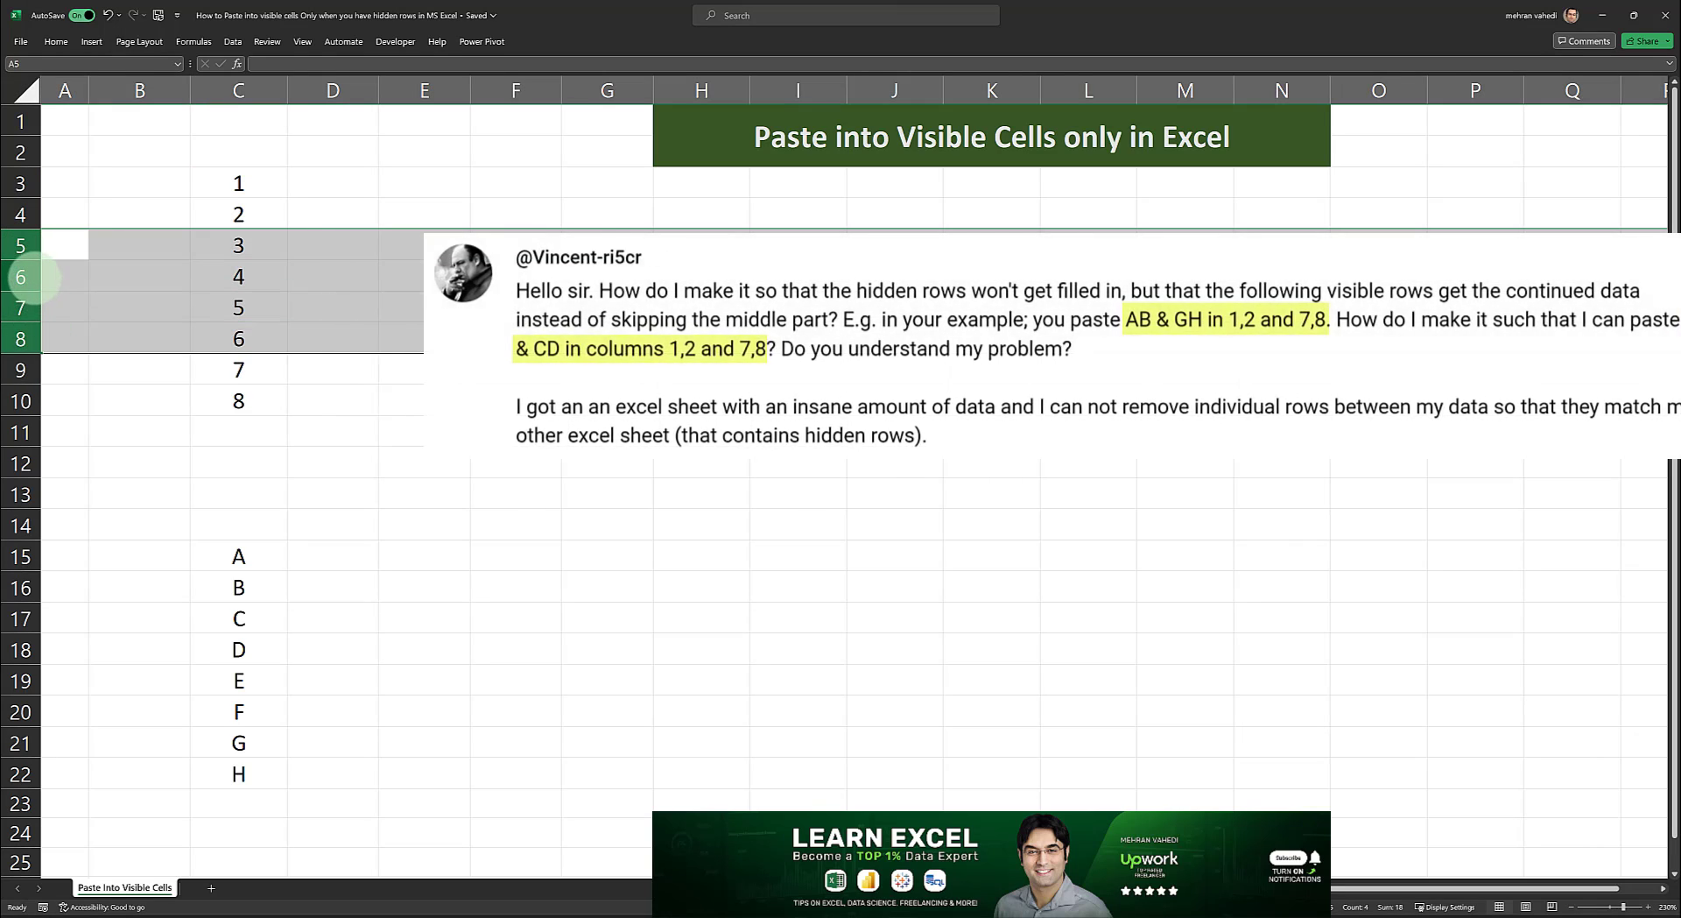
{"action": "right_click", "coordinate": [37, 281]}
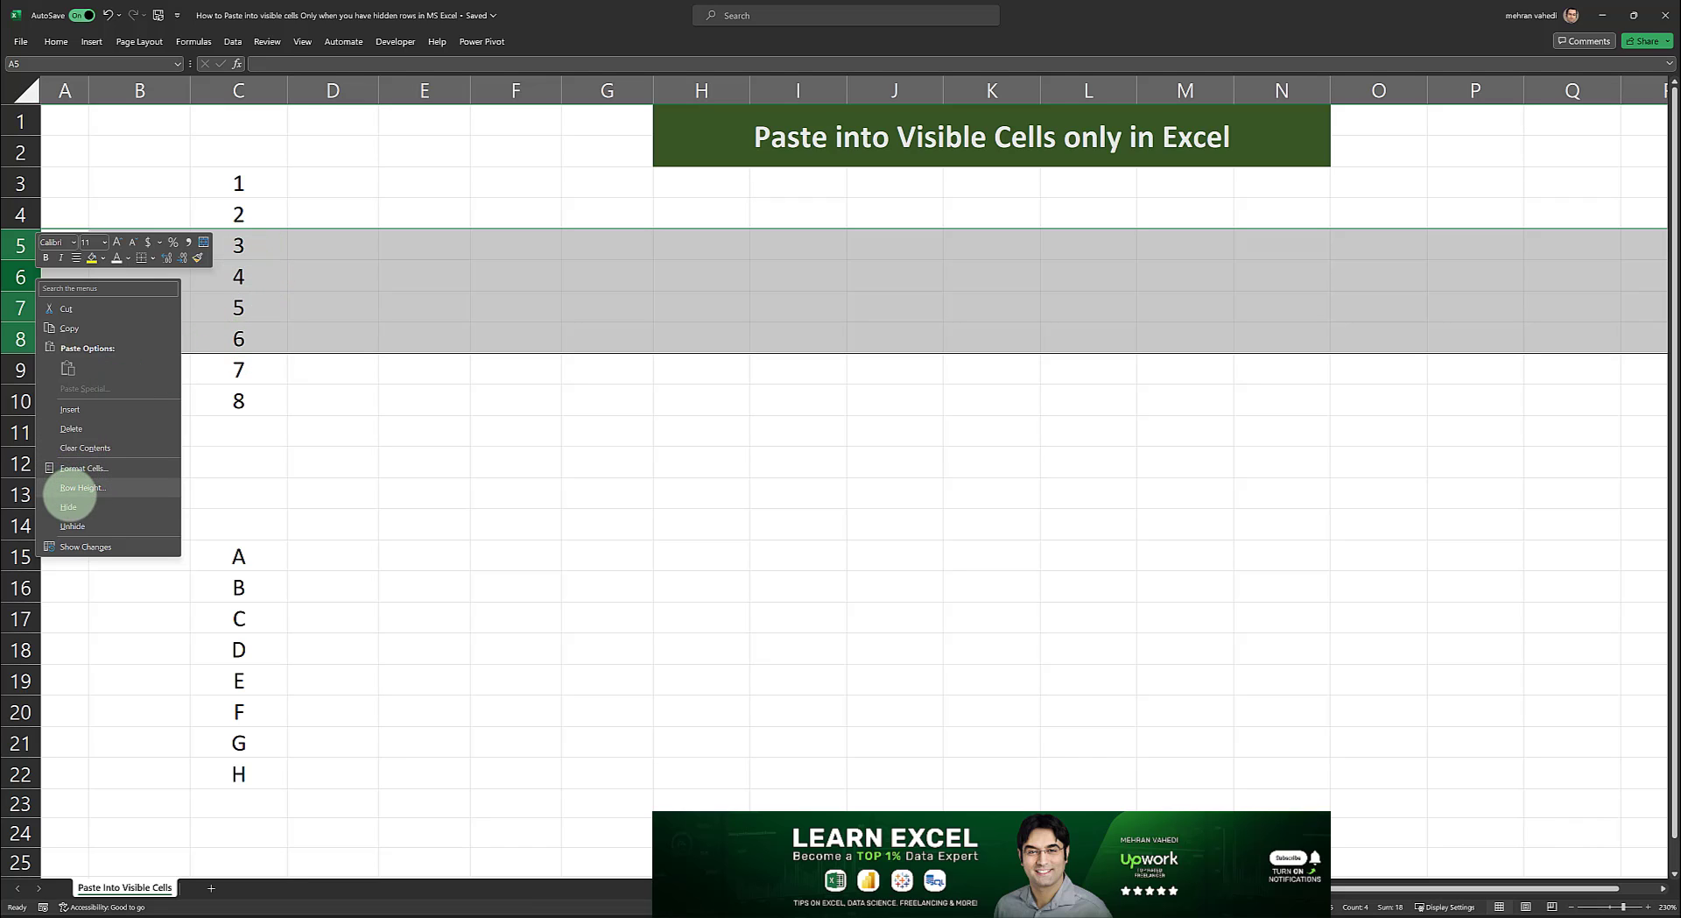
{"action": "left_click", "coordinate": [68, 506]}
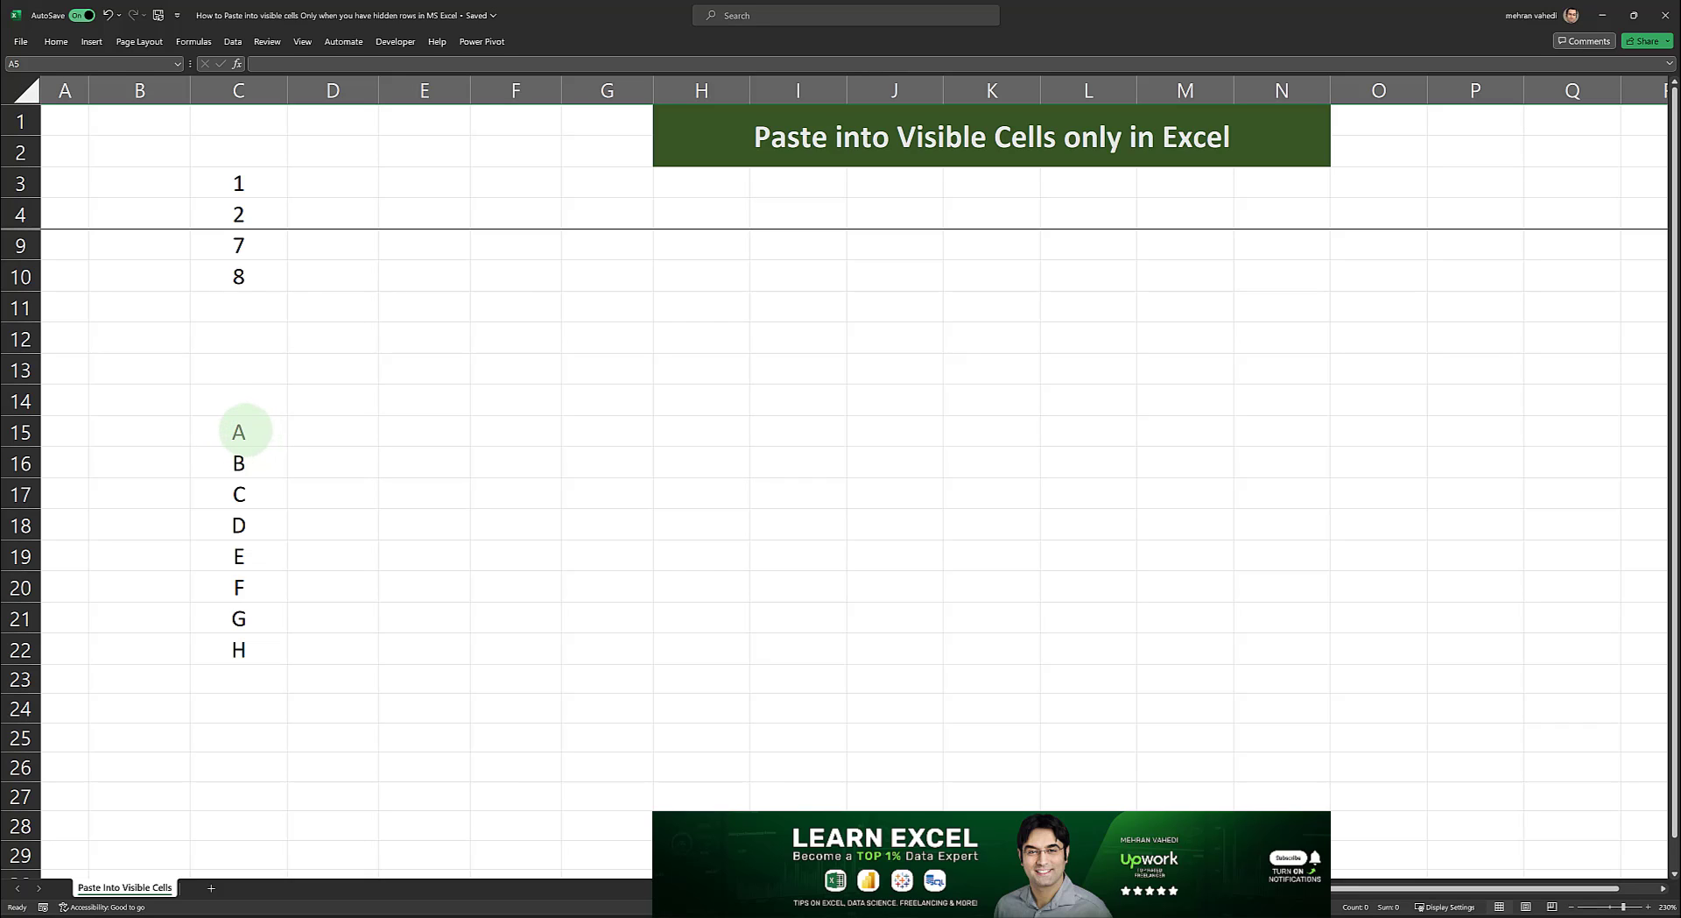
{"action": "left_click_drag", "start_coordinate": [238, 431], "coordinate": [245, 635]}
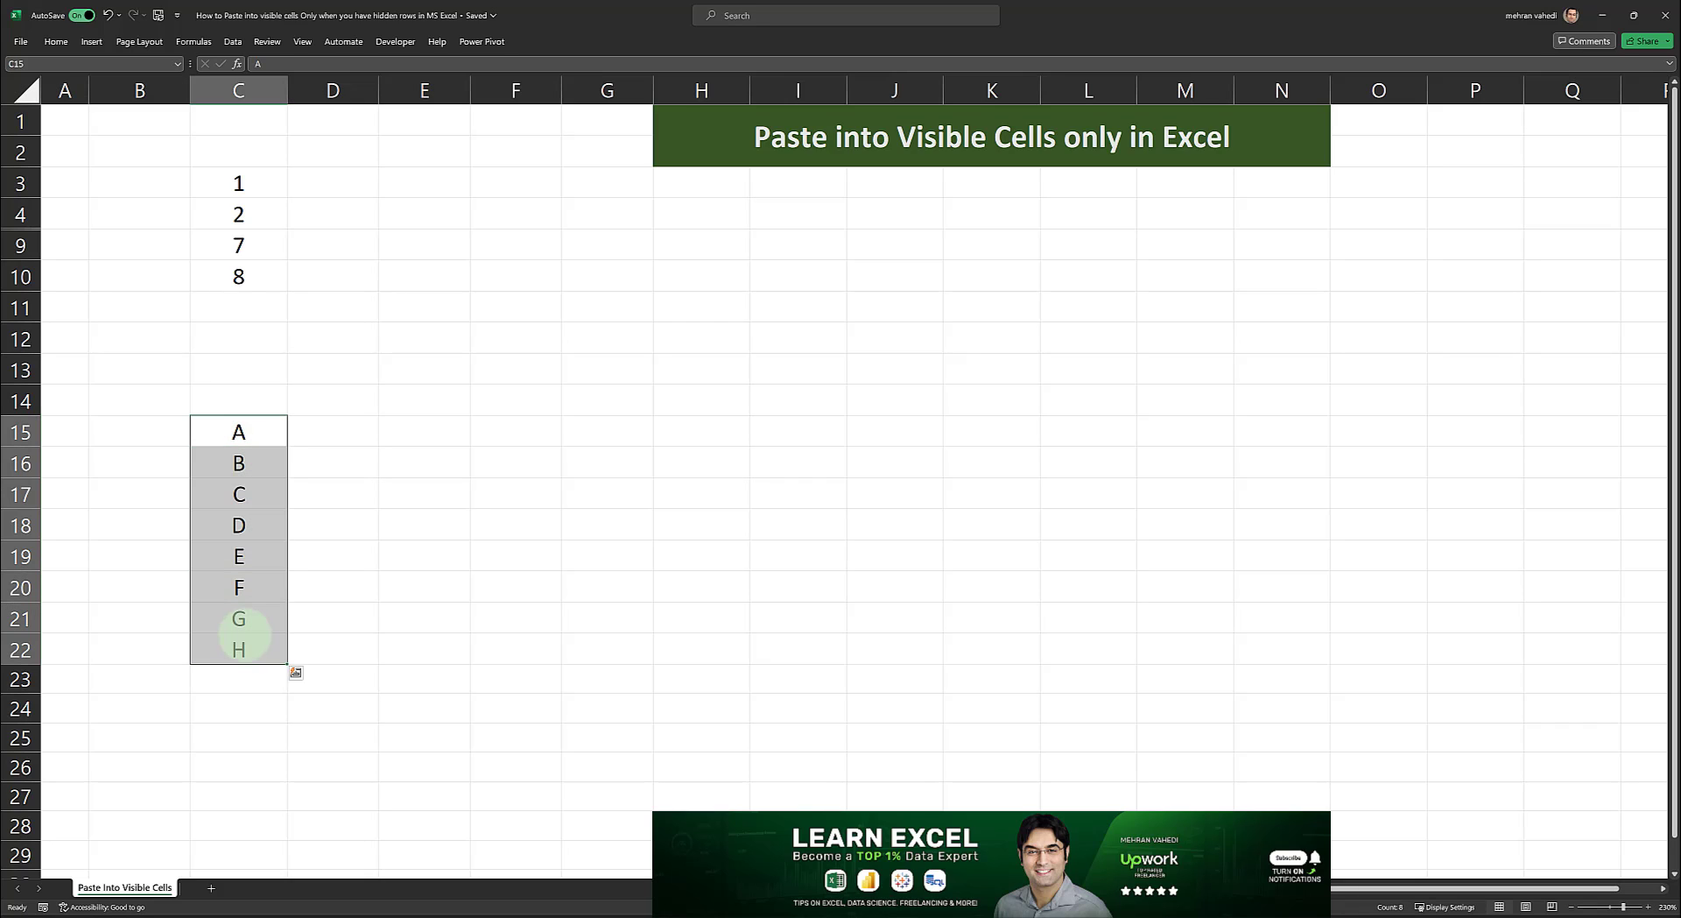
{"action": "left_click_drag", "start_coordinate": [245, 184], "coordinate": [244, 287]}
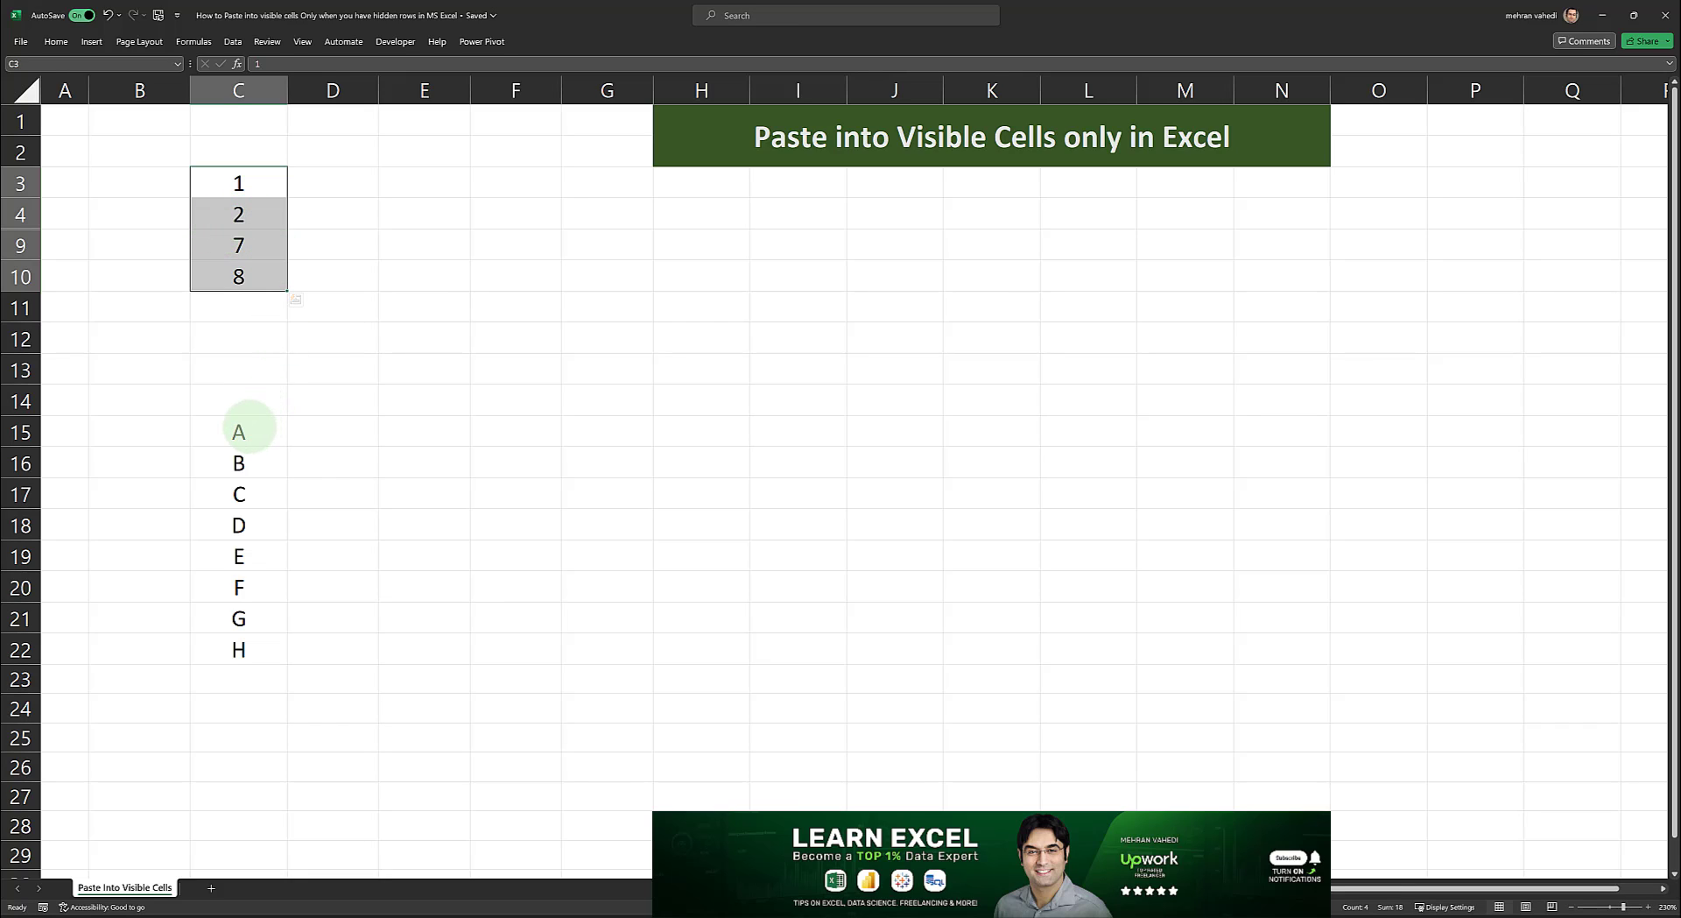
{"action": "left_click_drag", "start_coordinate": [237, 442], "coordinate": [245, 457]}
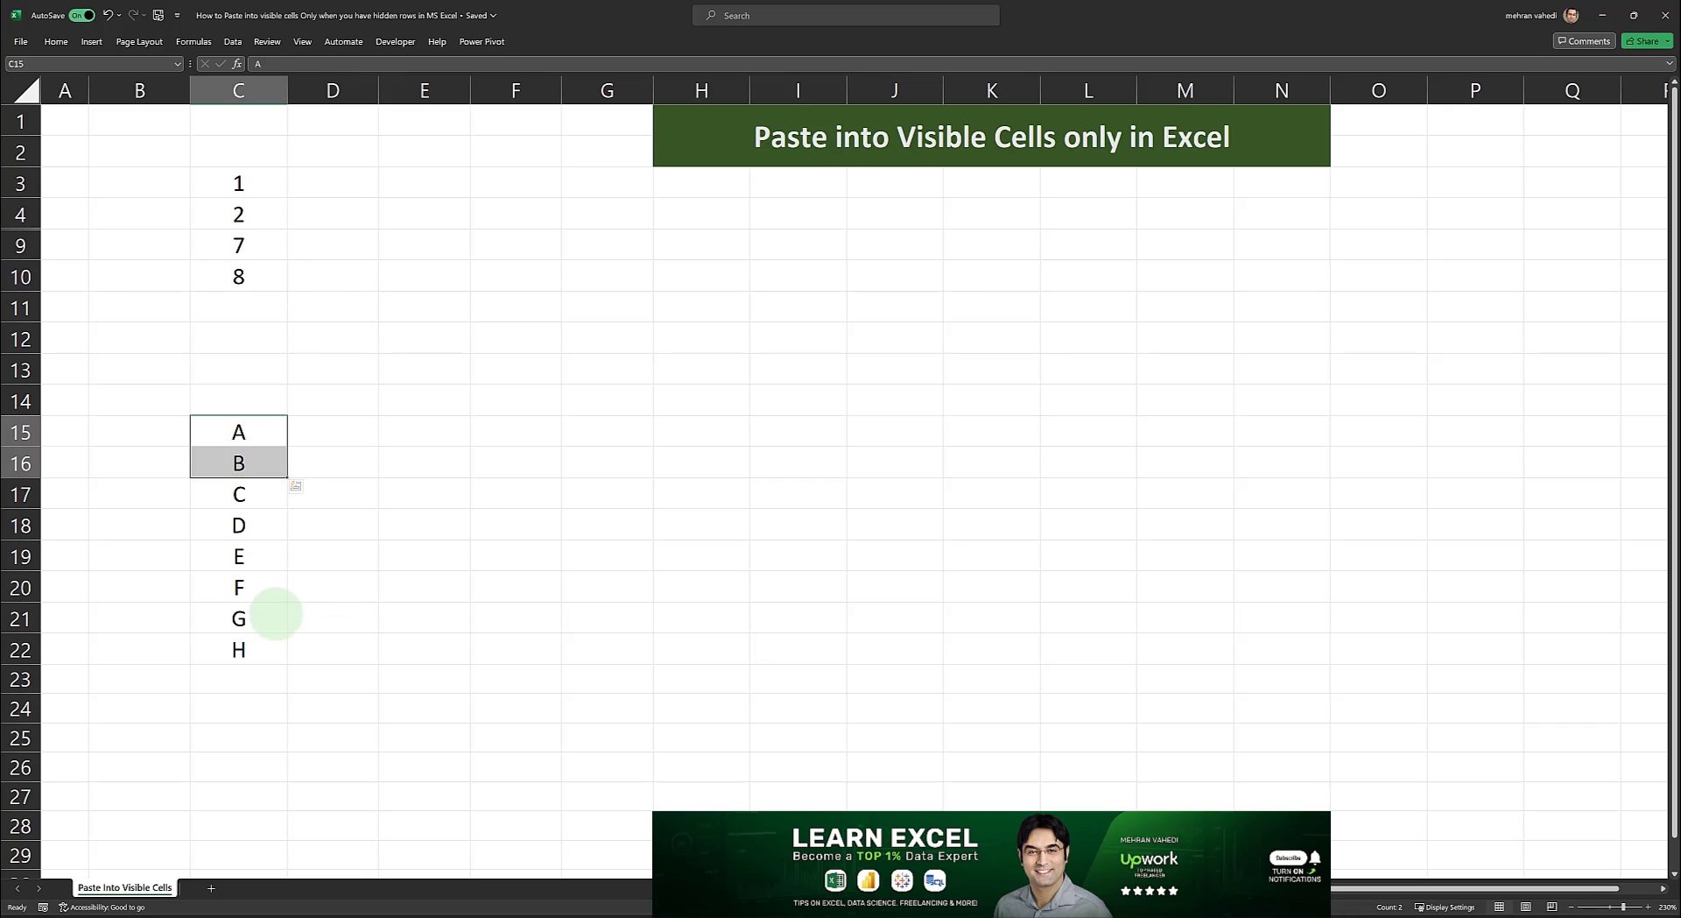
{"action": "left_click_drag", "start_coordinate": [239, 618], "coordinate": [238, 649], "text": "ctrl"}
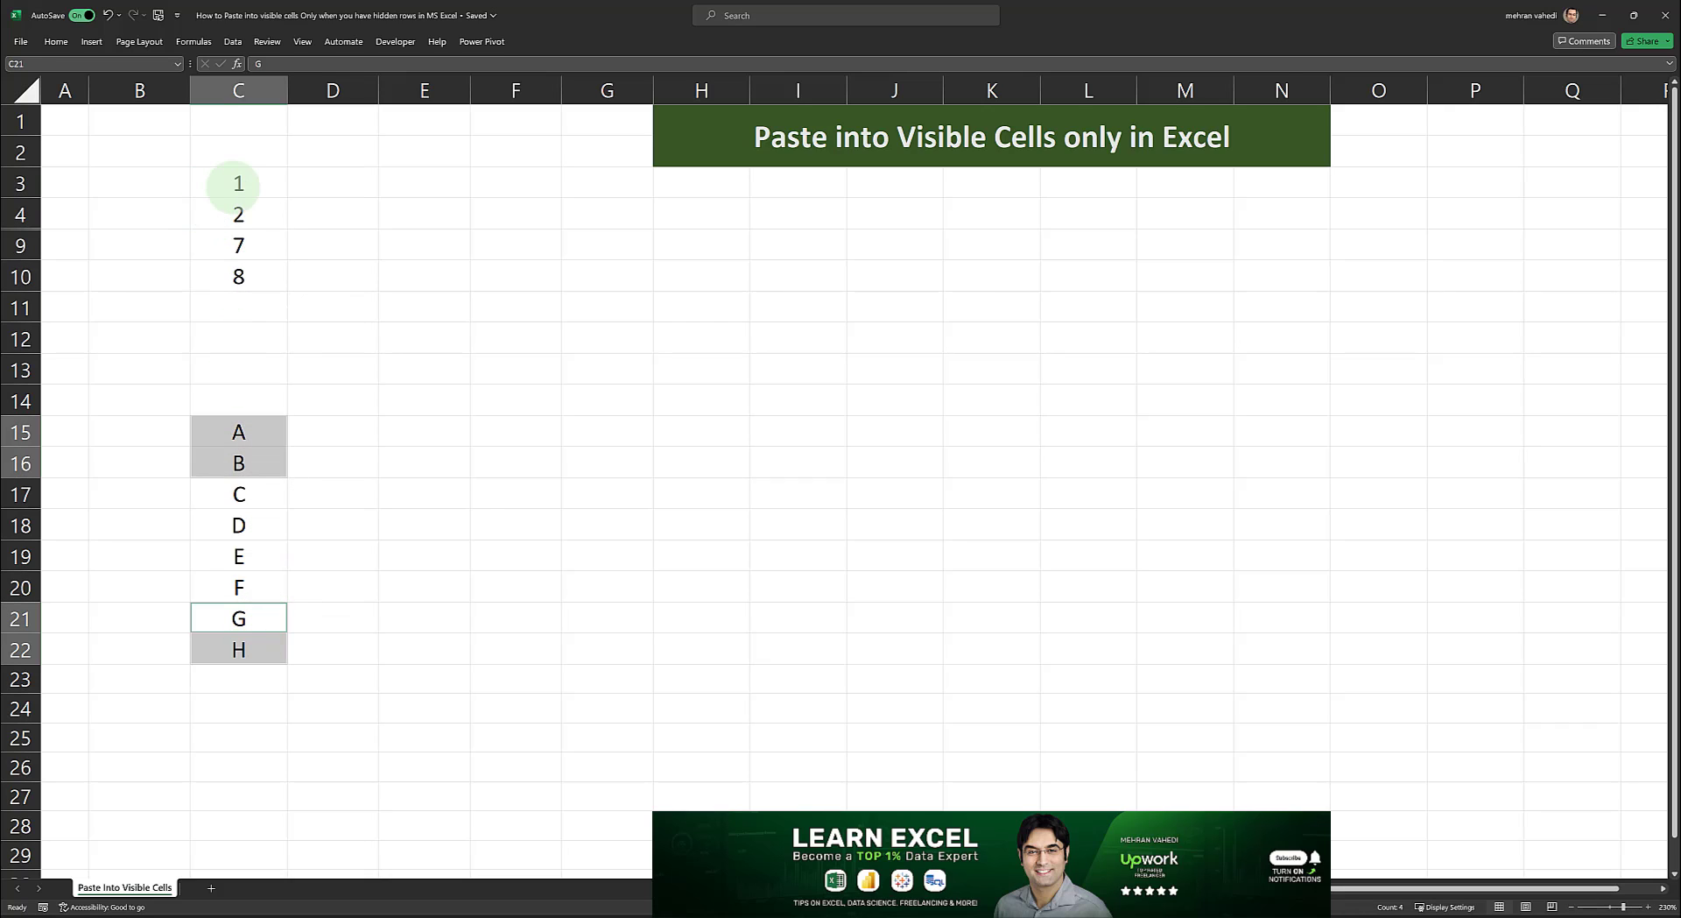
{"action": "left_click_drag", "start_coordinate": [237, 180], "coordinate": [238, 268]}
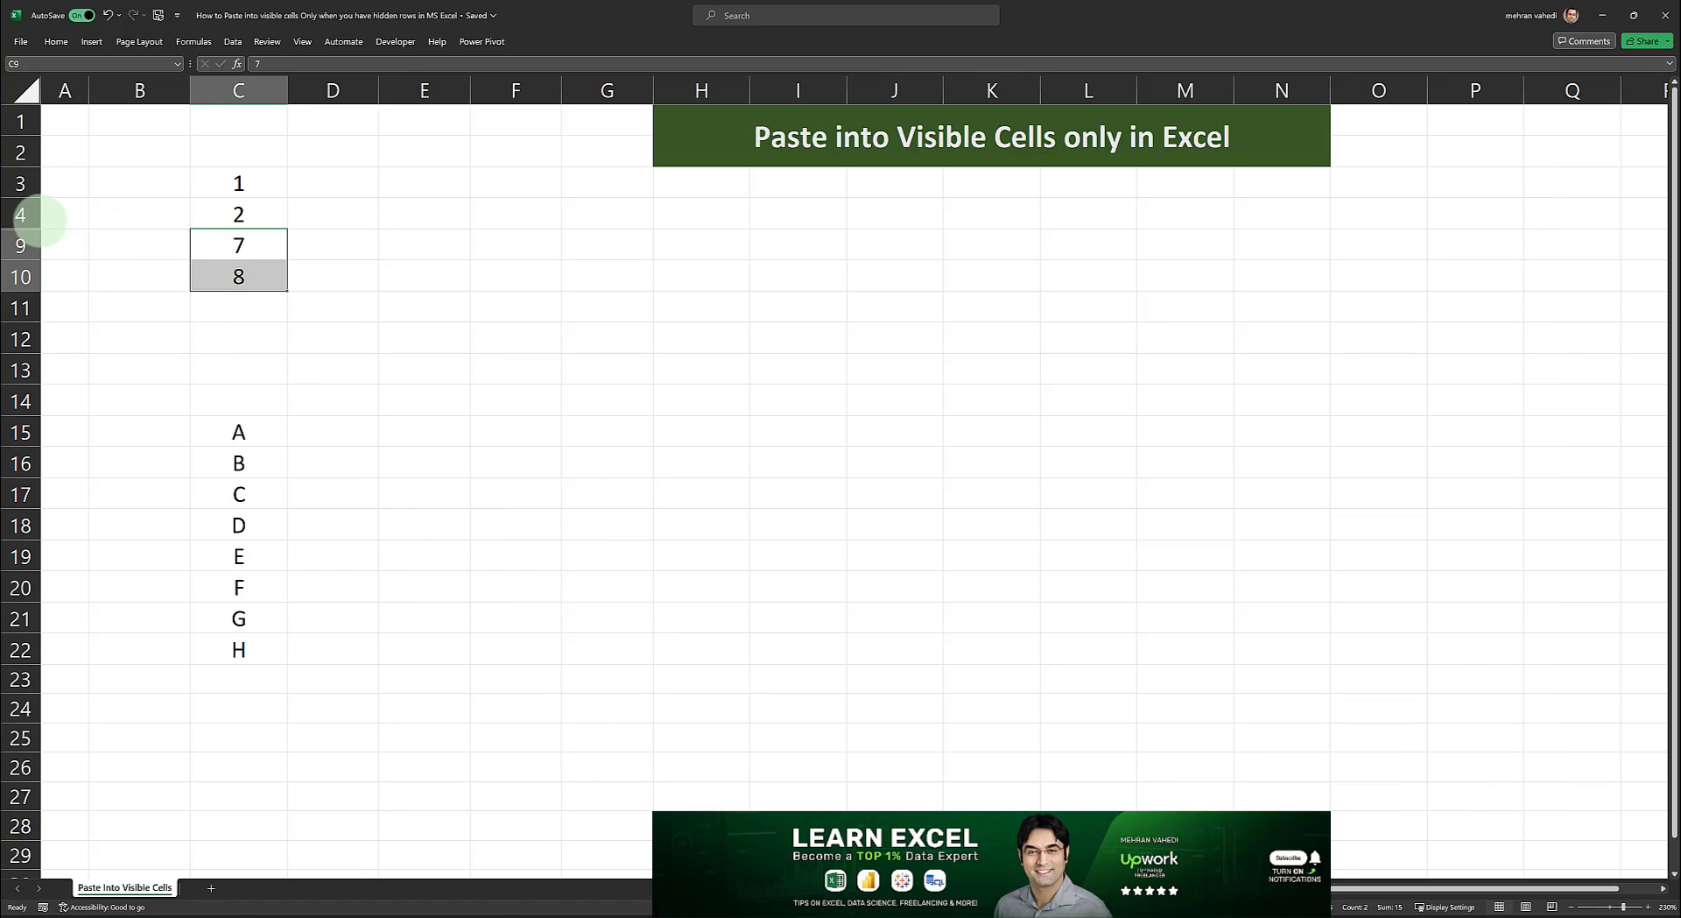
- Unhide the hidden rows between rows 4 and 9
{"action": "left_click_drag", "start_coordinate": [19, 214], "coordinate": [24, 241]}
{"action": "right_click", "coordinate": [19, 246]}
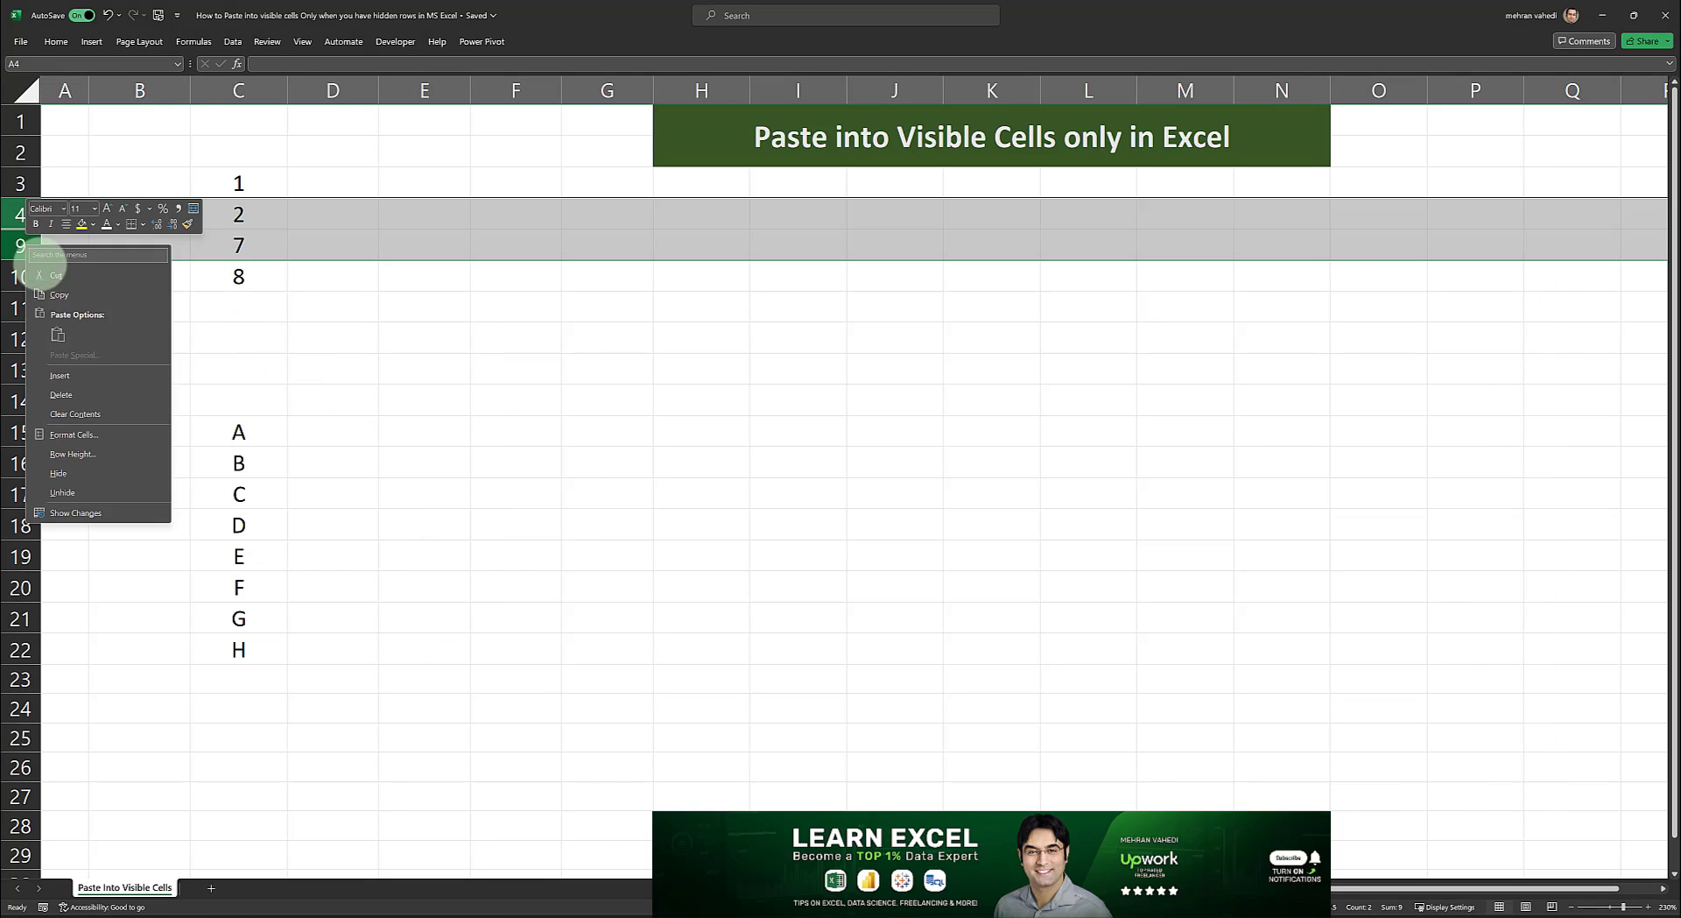
{"action": "left_click", "coordinate": [68, 491]}
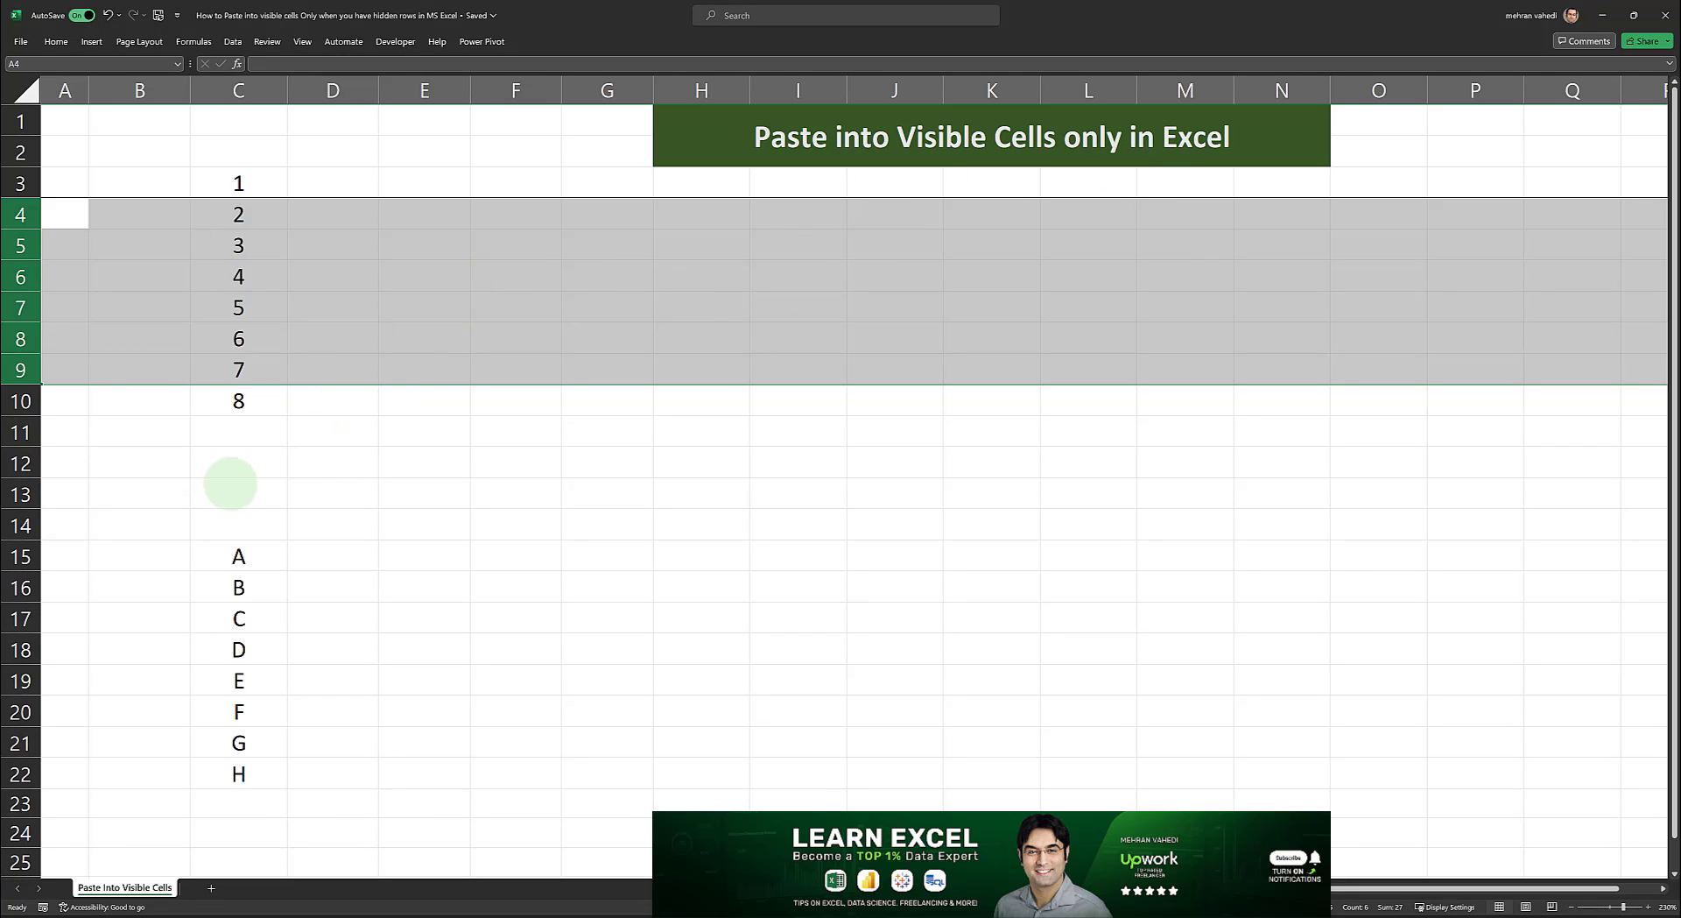
{"action": "left_click", "coordinate": [238, 339]}
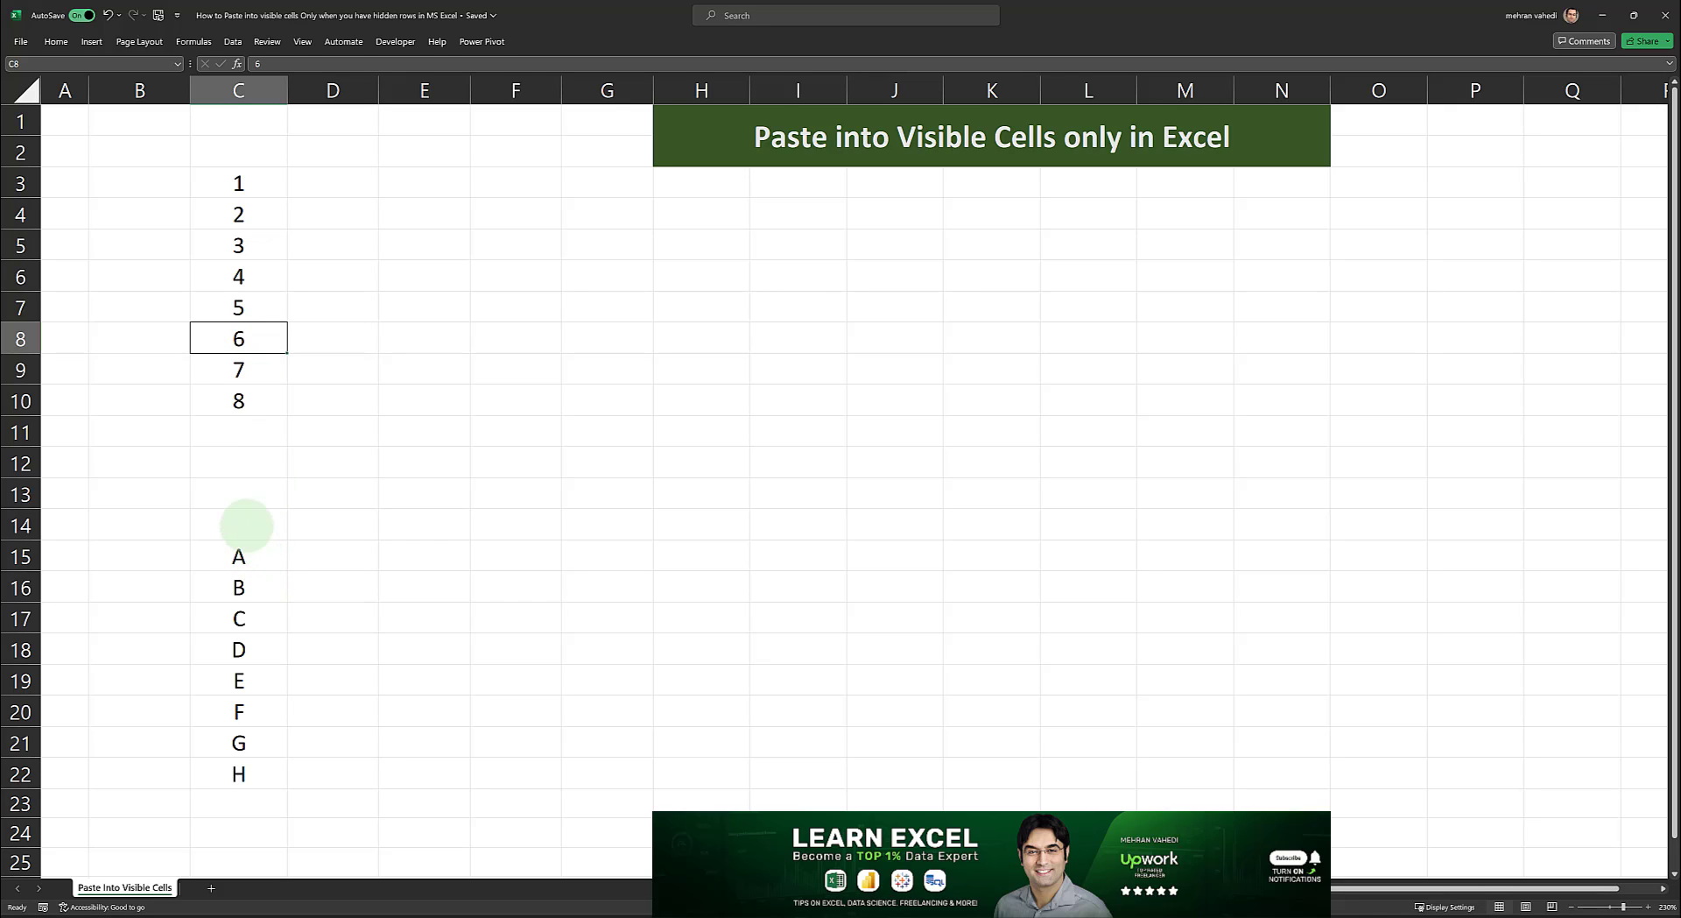
{"action": "left_click", "coordinate": [250, 546]}
{"action": "left_click_drag", "start_coordinate": [251, 550], "coordinate": [251, 767]}
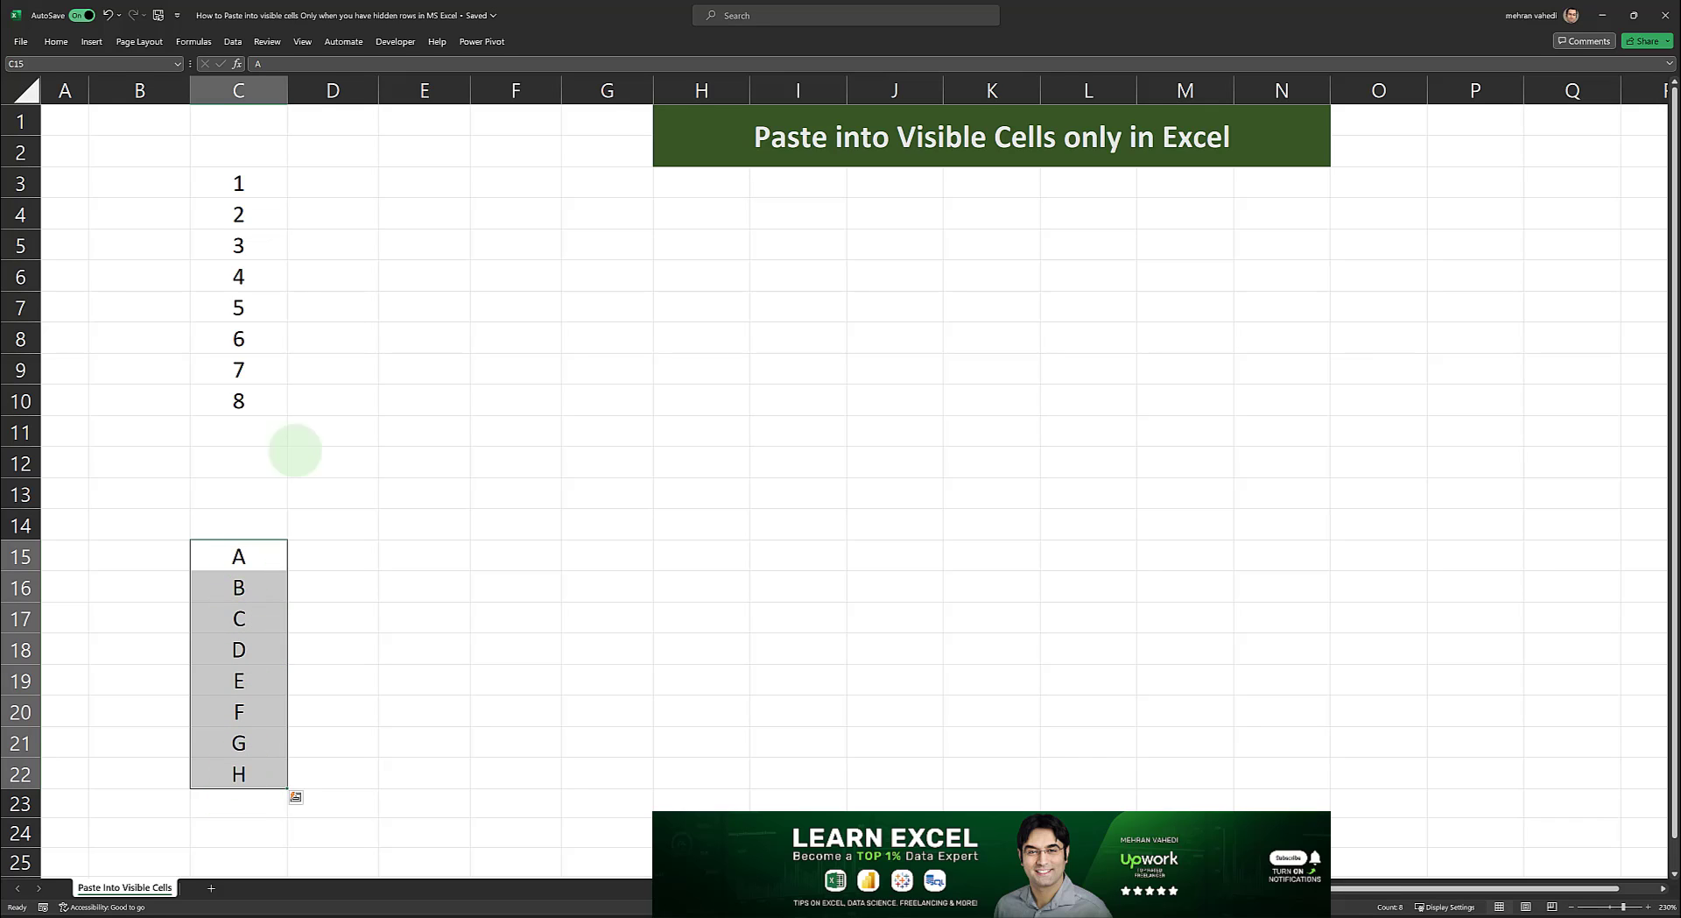
{"action": "left_click", "coordinate": [246, 182]}
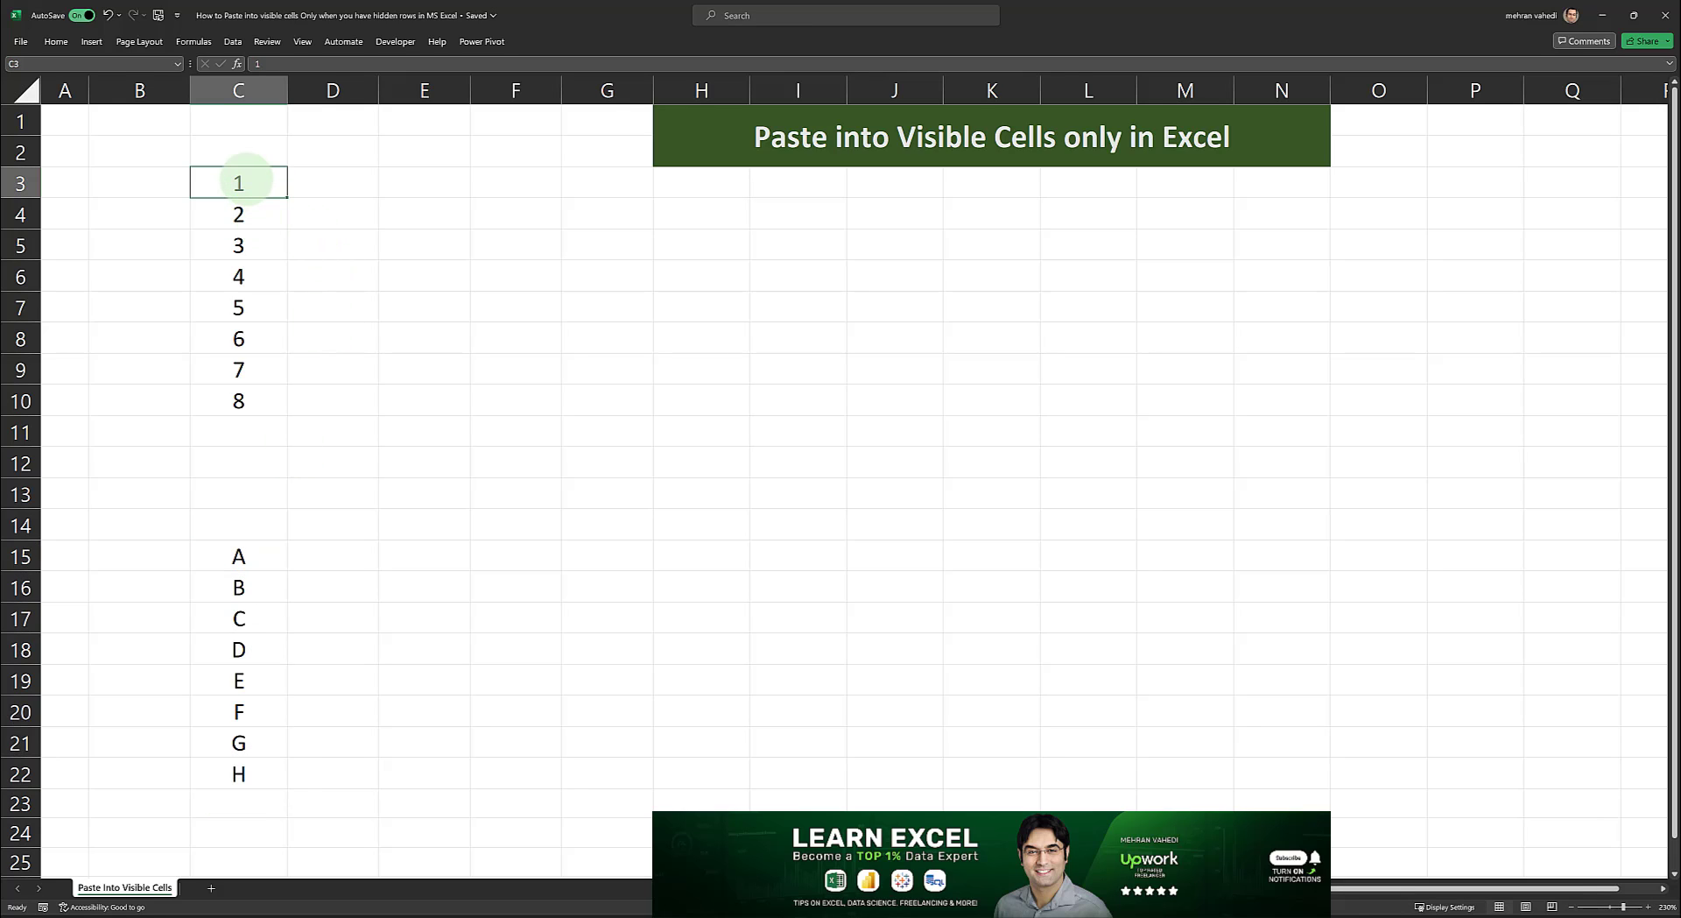
{"action": "left_click_drag", "start_coordinate": [246, 181], "coordinate": [247, 401]}
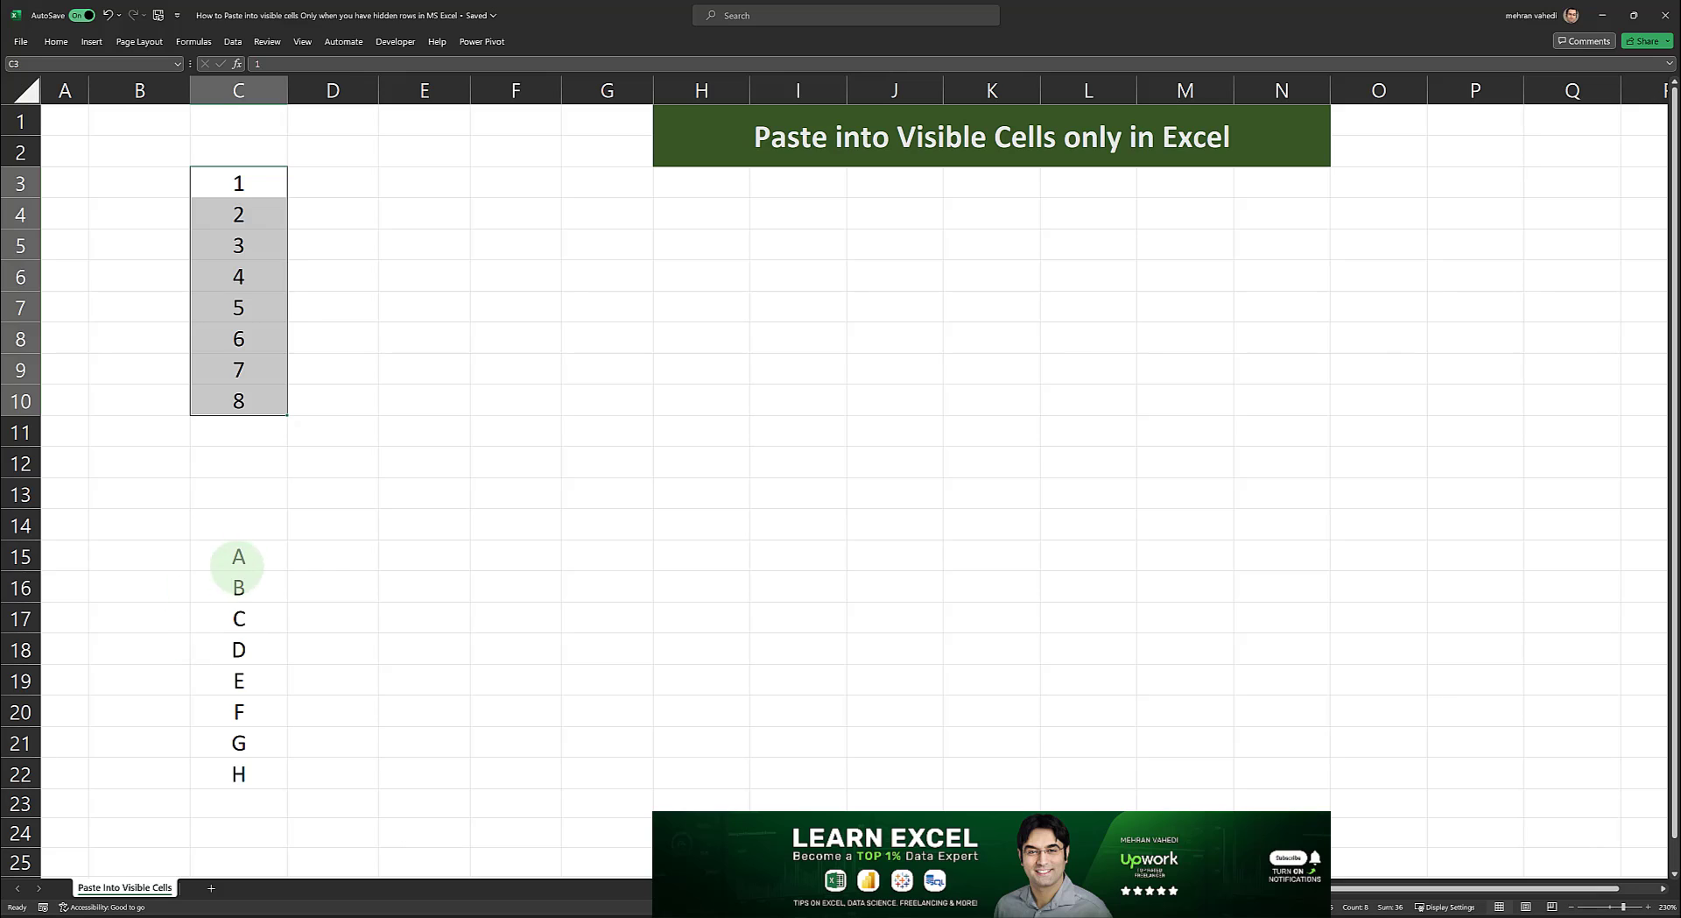
{"action": "left_click_drag", "start_coordinate": [238, 565], "coordinate": [232, 757]}
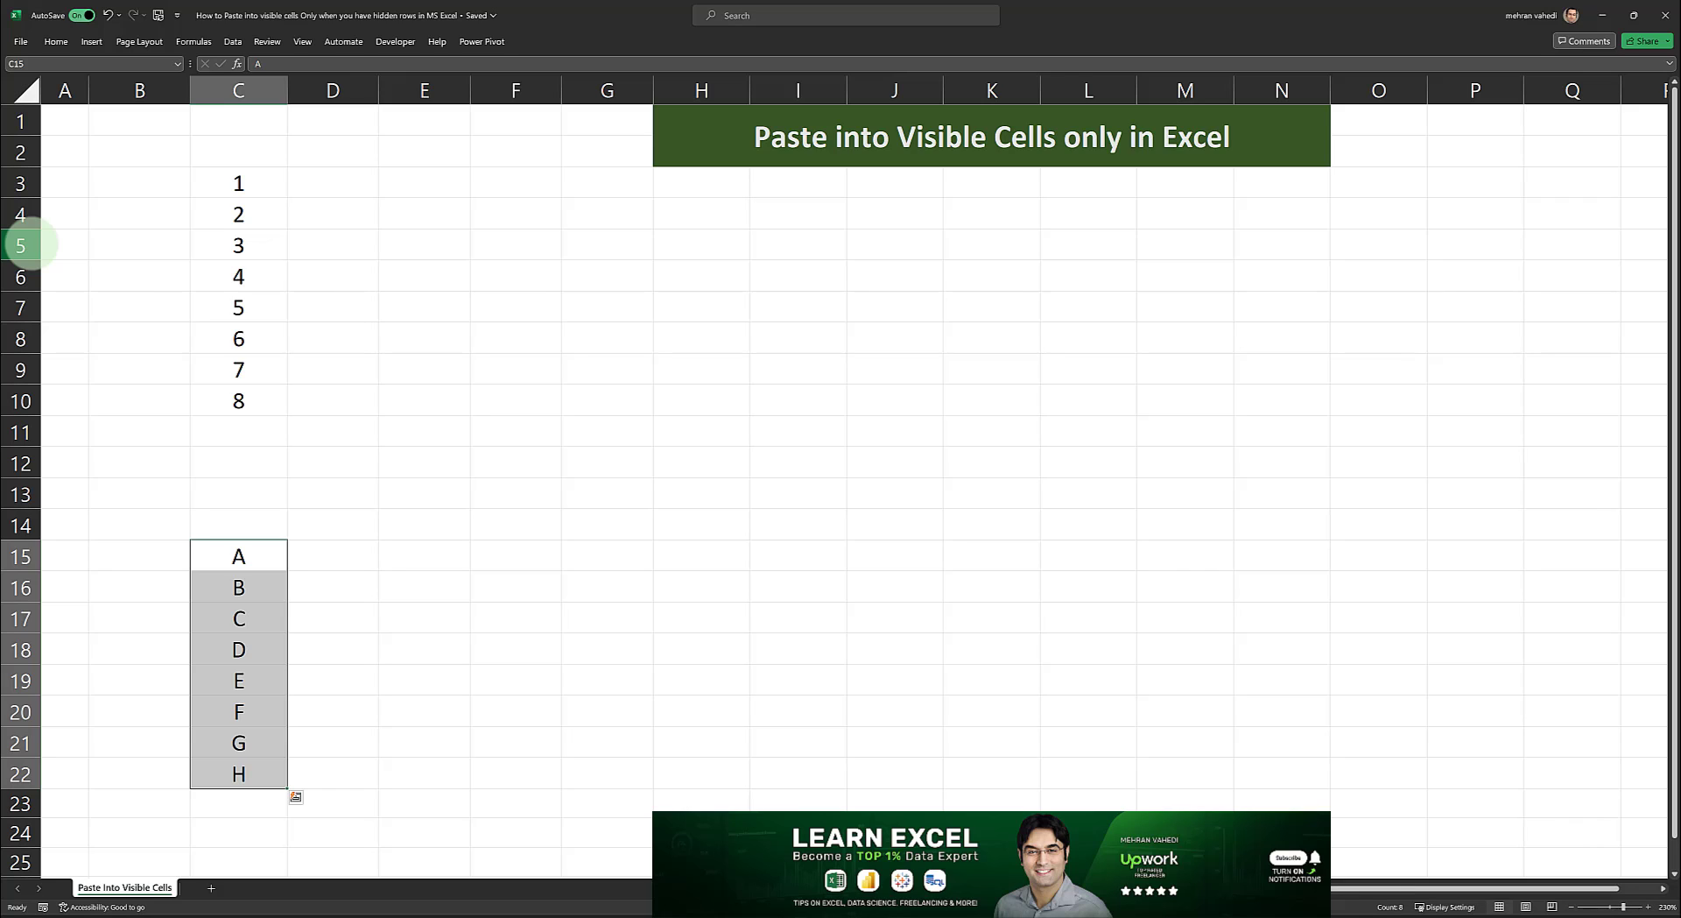
- Hide rows 5 to 8, which hold the numbers 3 to 6
{"action": "left_click_drag", "start_coordinate": [21, 245], "coordinate": [21, 339]}
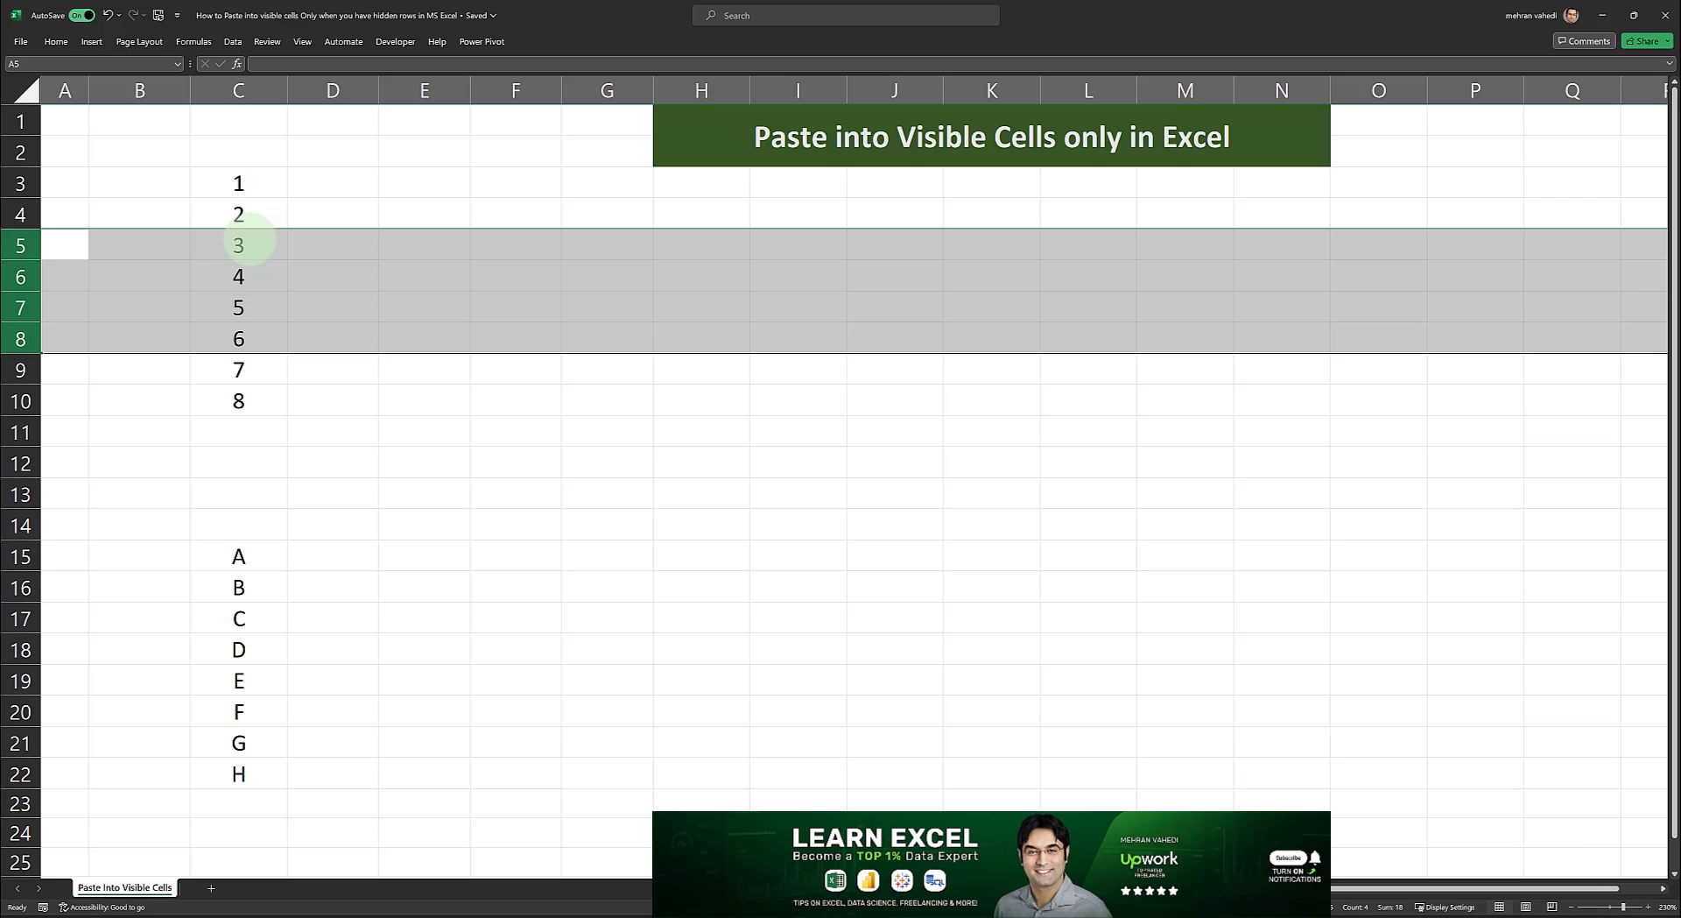
{"action": "right_click", "coordinate": [26, 275]}
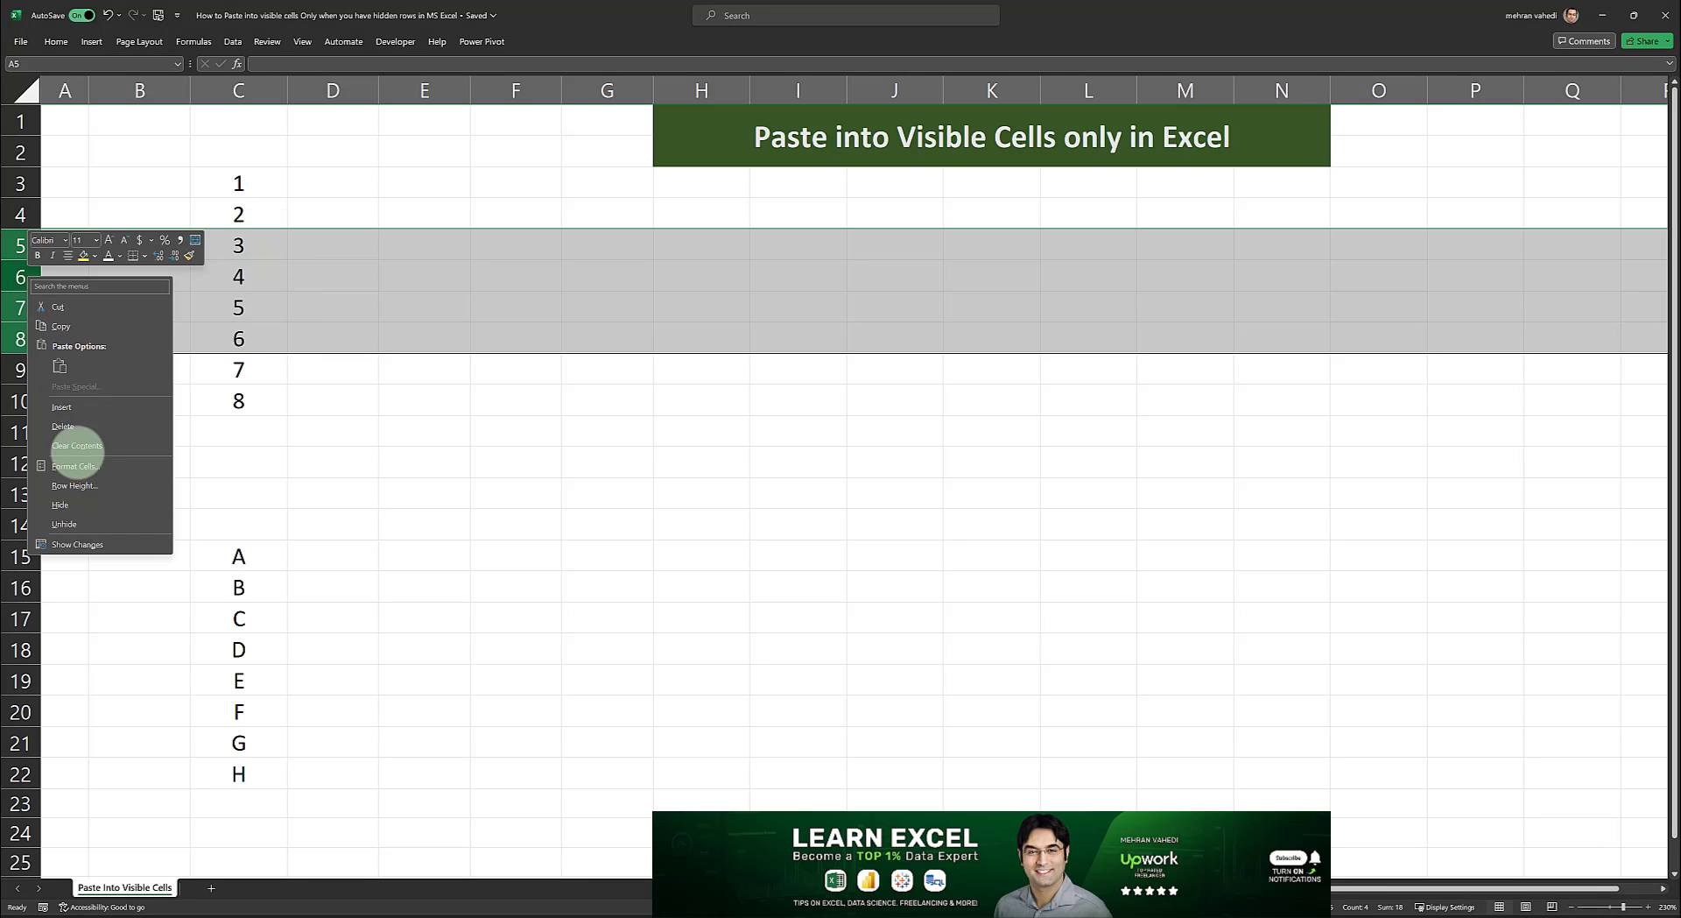
{"action": "left_click", "coordinate": [59, 505]}
- Copy the letters A to H in C15:C22
{"action": "left_click", "coordinate": [238, 430]}
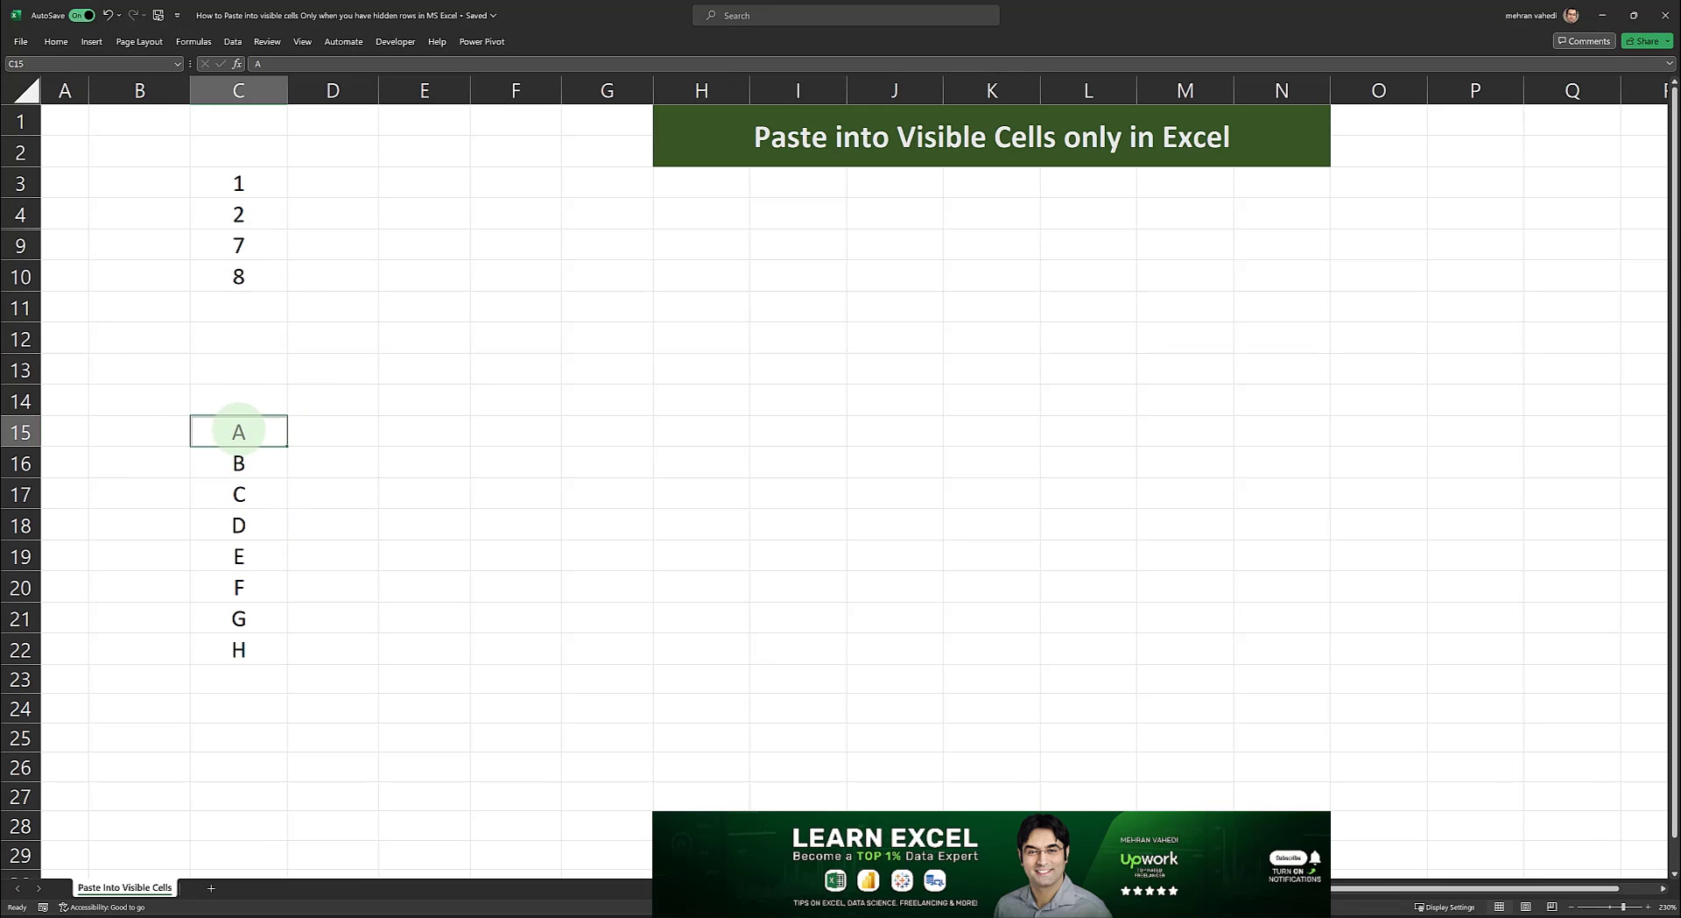
{"action": "left_click_drag", "start_coordinate": [239, 430], "coordinate": [225, 612]}
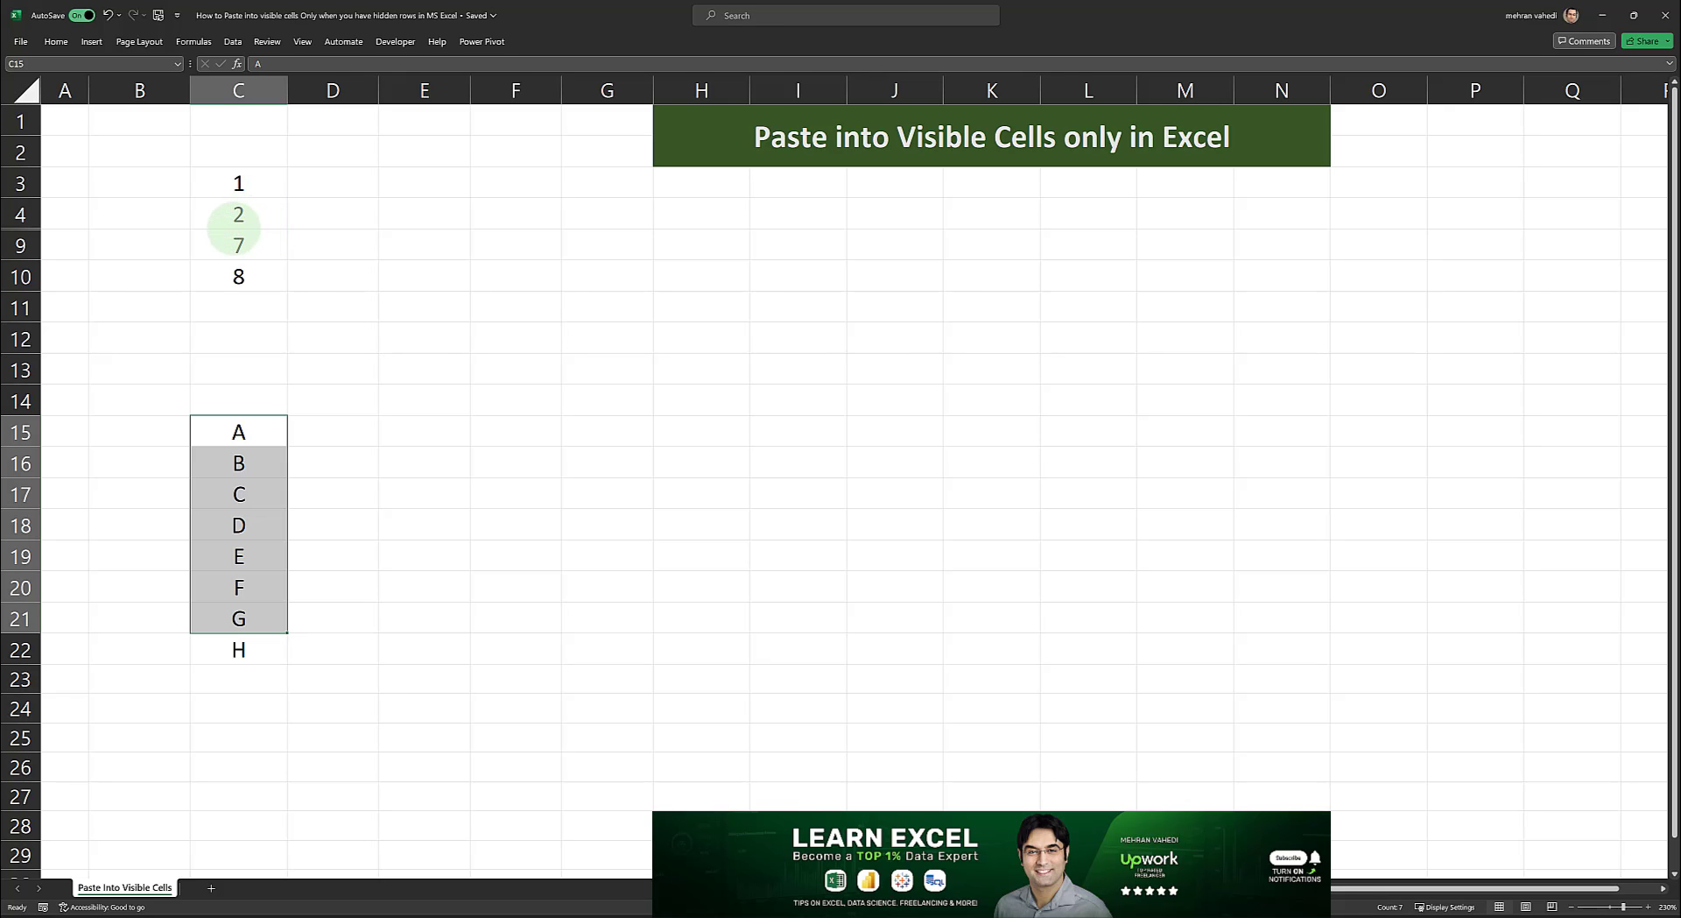
{"action": "left_click_drag", "start_coordinate": [254, 431], "coordinate": [260, 646]}
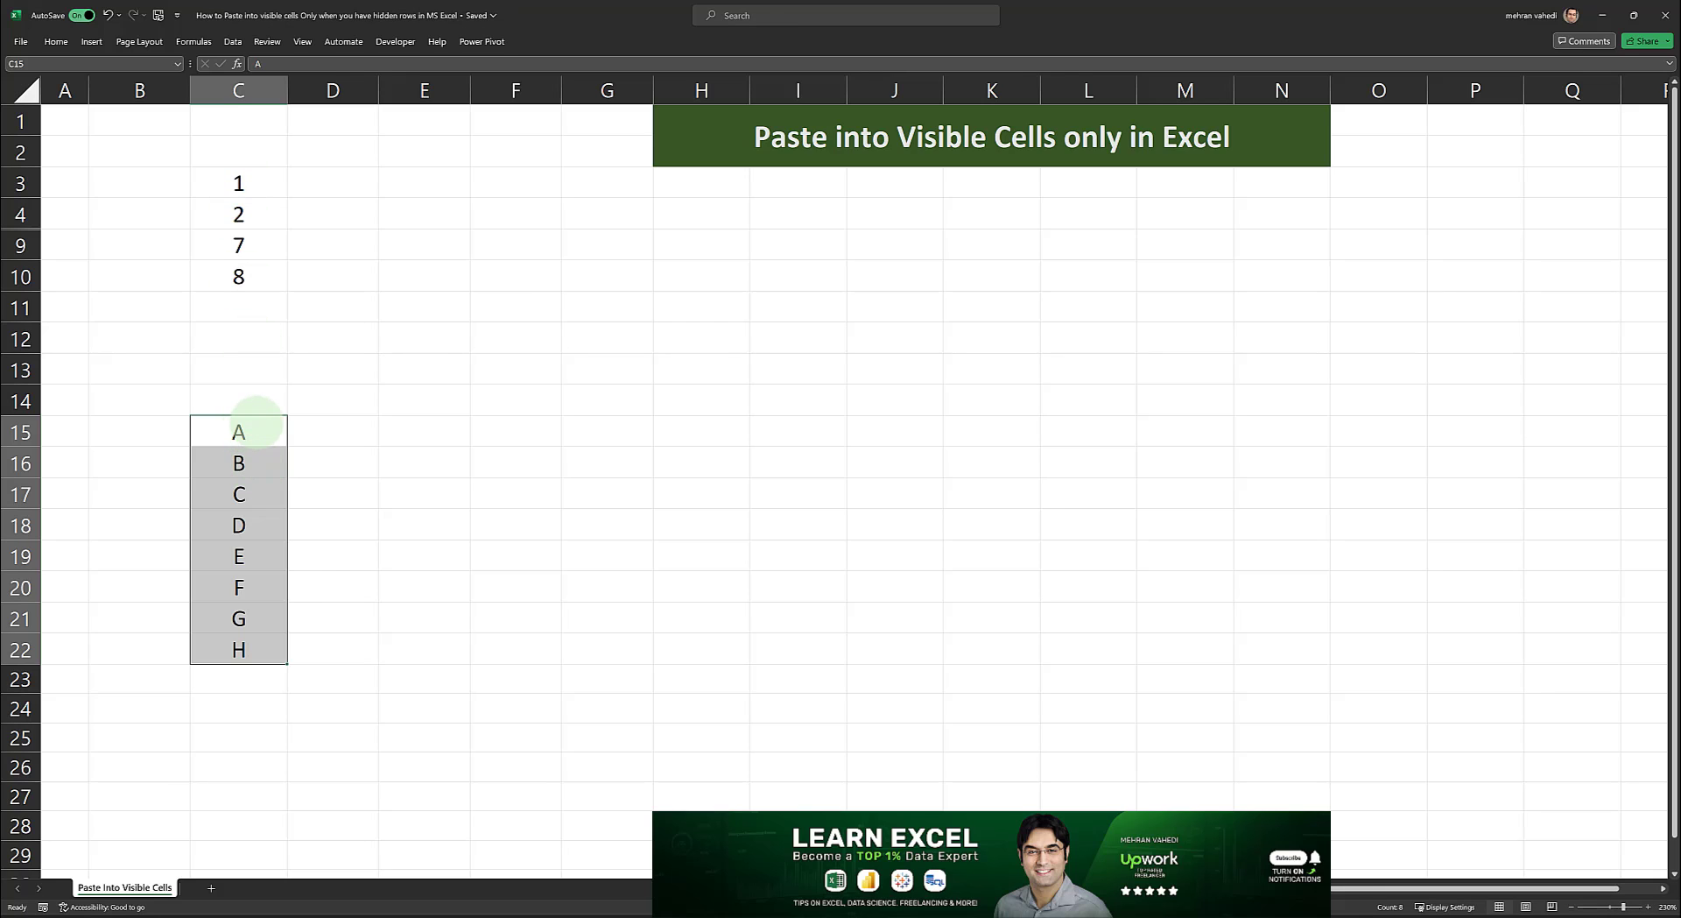
{"action": "left_click_drag", "start_coordinate": [252, 429], "coordinate": [236, 652]}
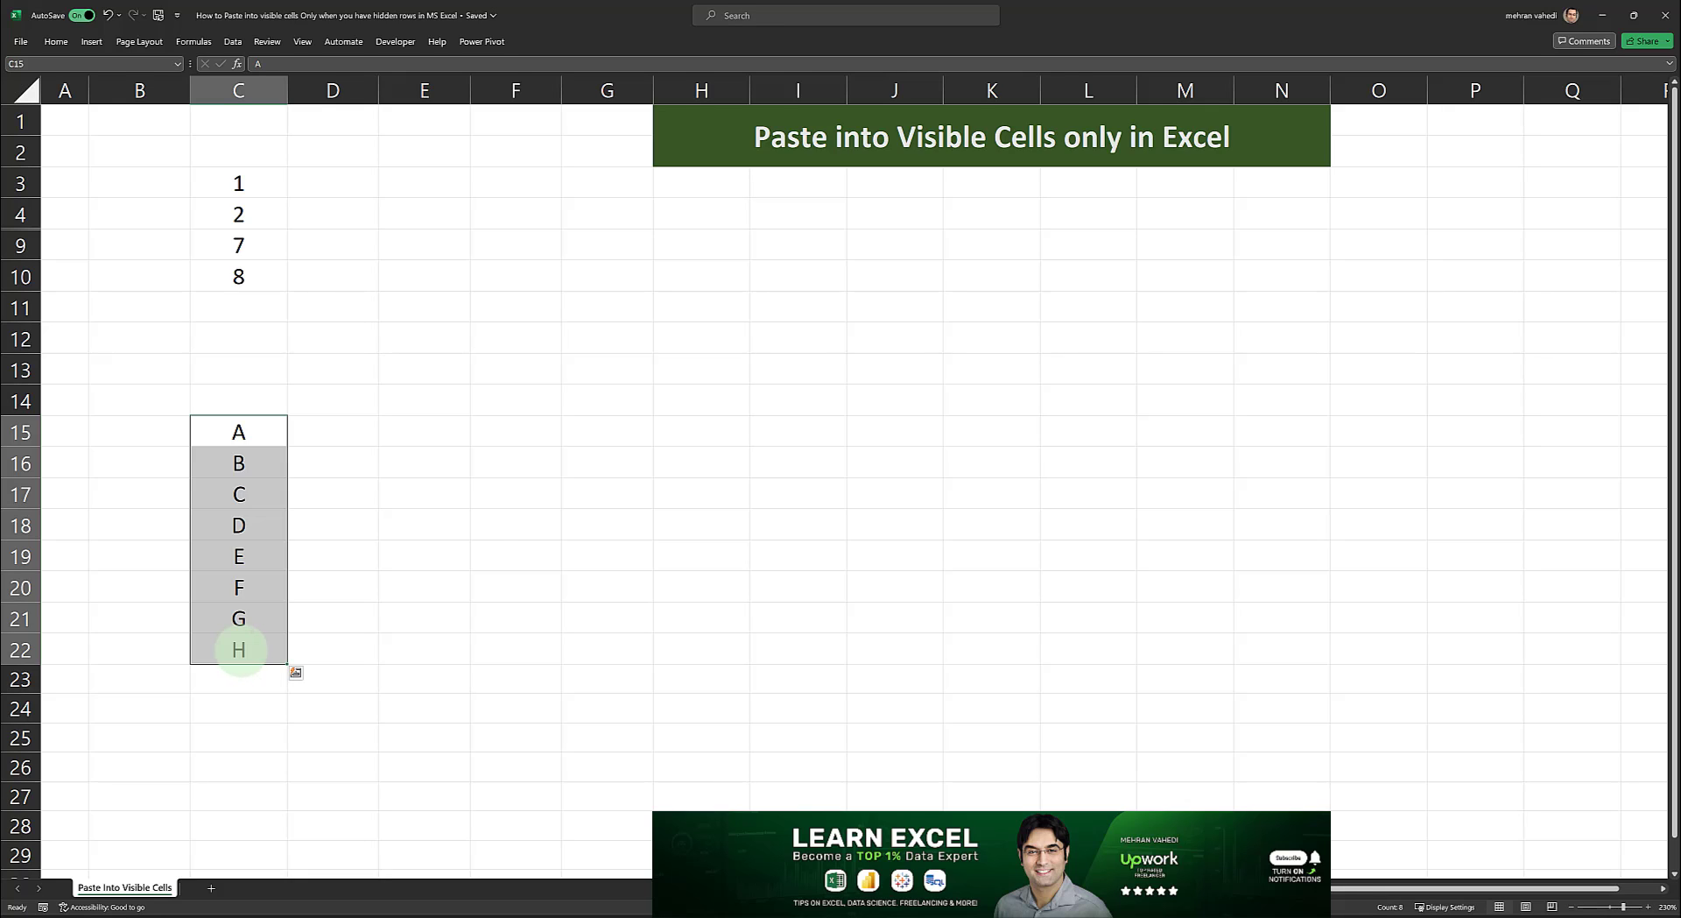
{"action": "key", "text": "ctrl+c"}
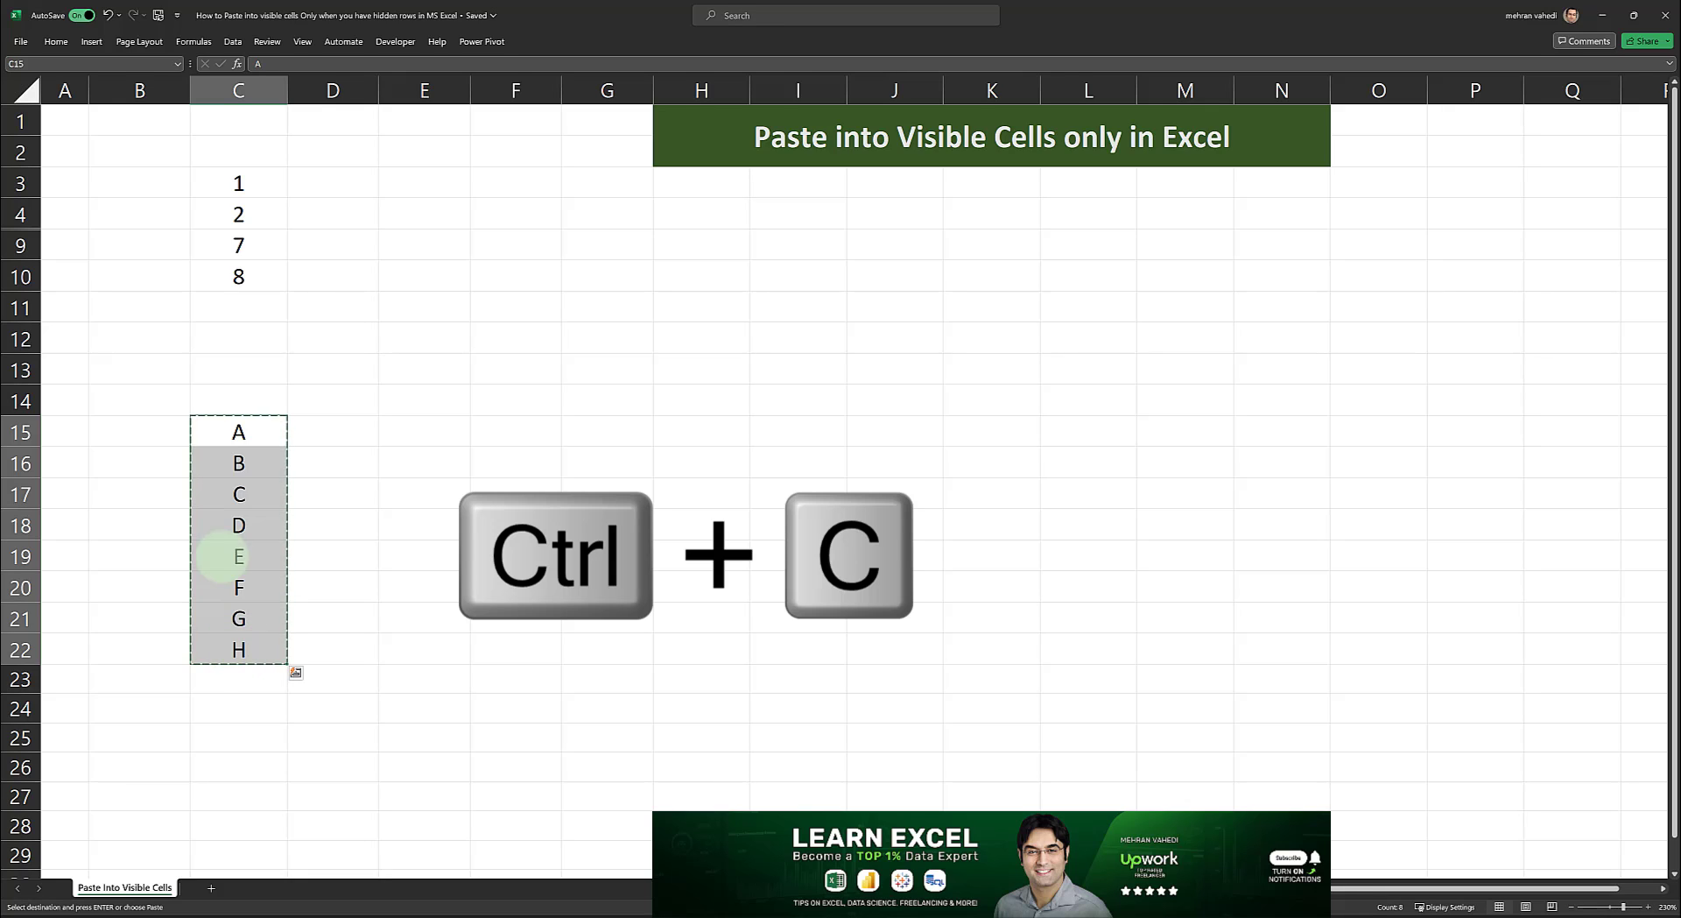
- Select only the visible cells of the number list C3:C10 using Go To Special
{"action": "left_click_drag", "start_coordinate": [239, 183], "coordinate": [238, 277]}
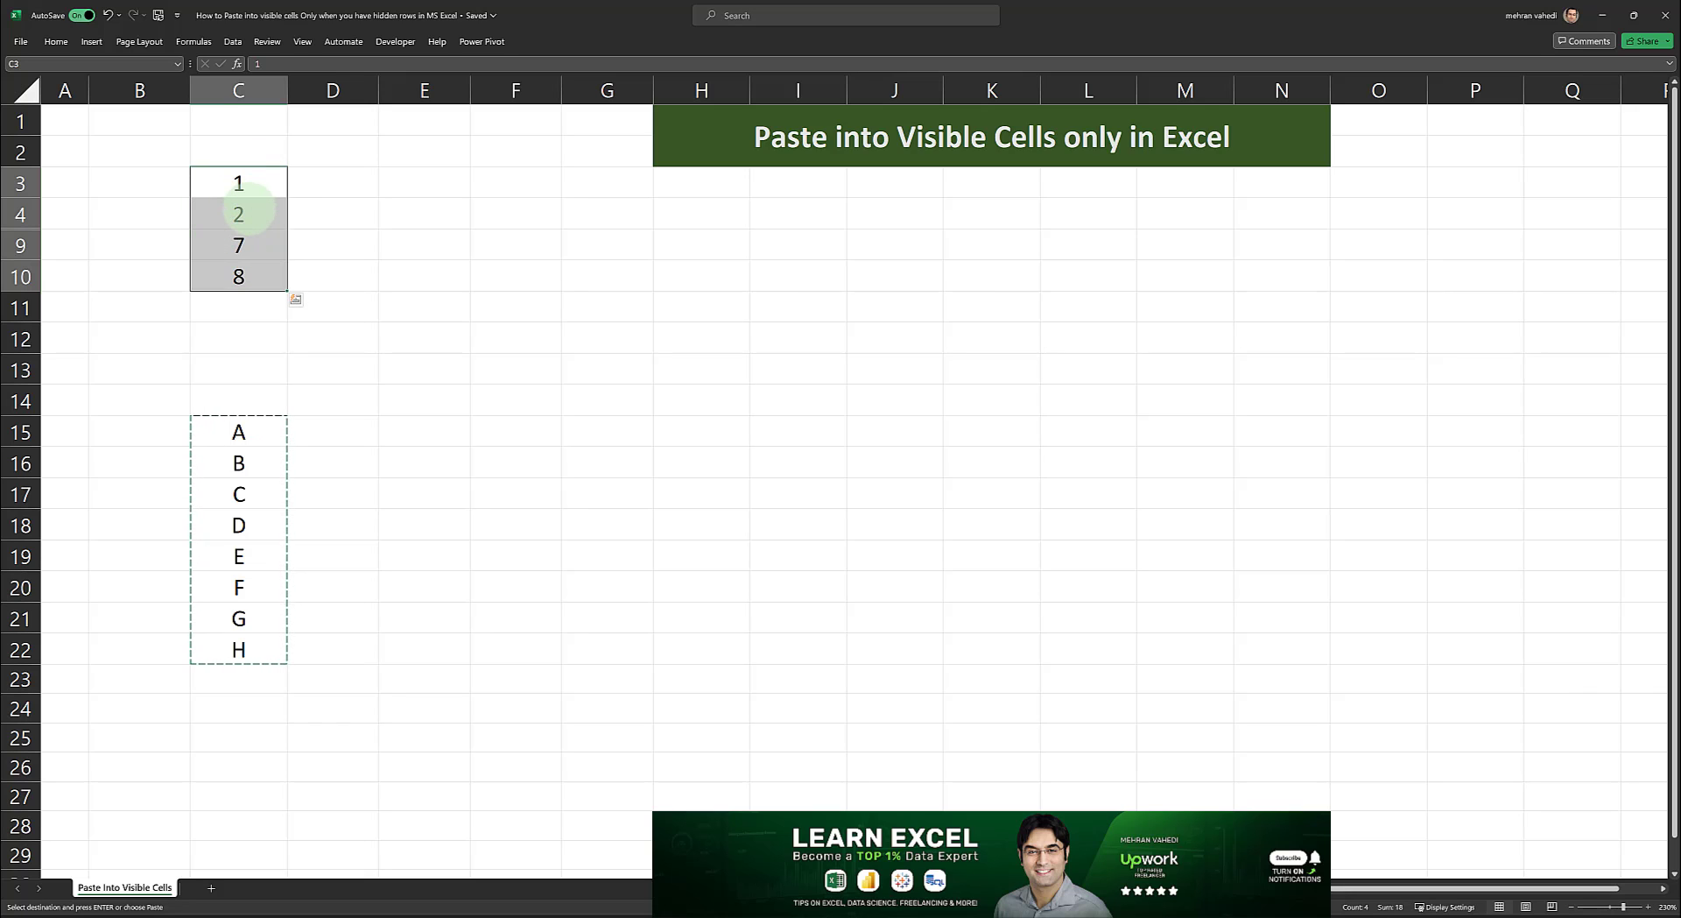
{"action": "key", "text": "ctrl+g"}
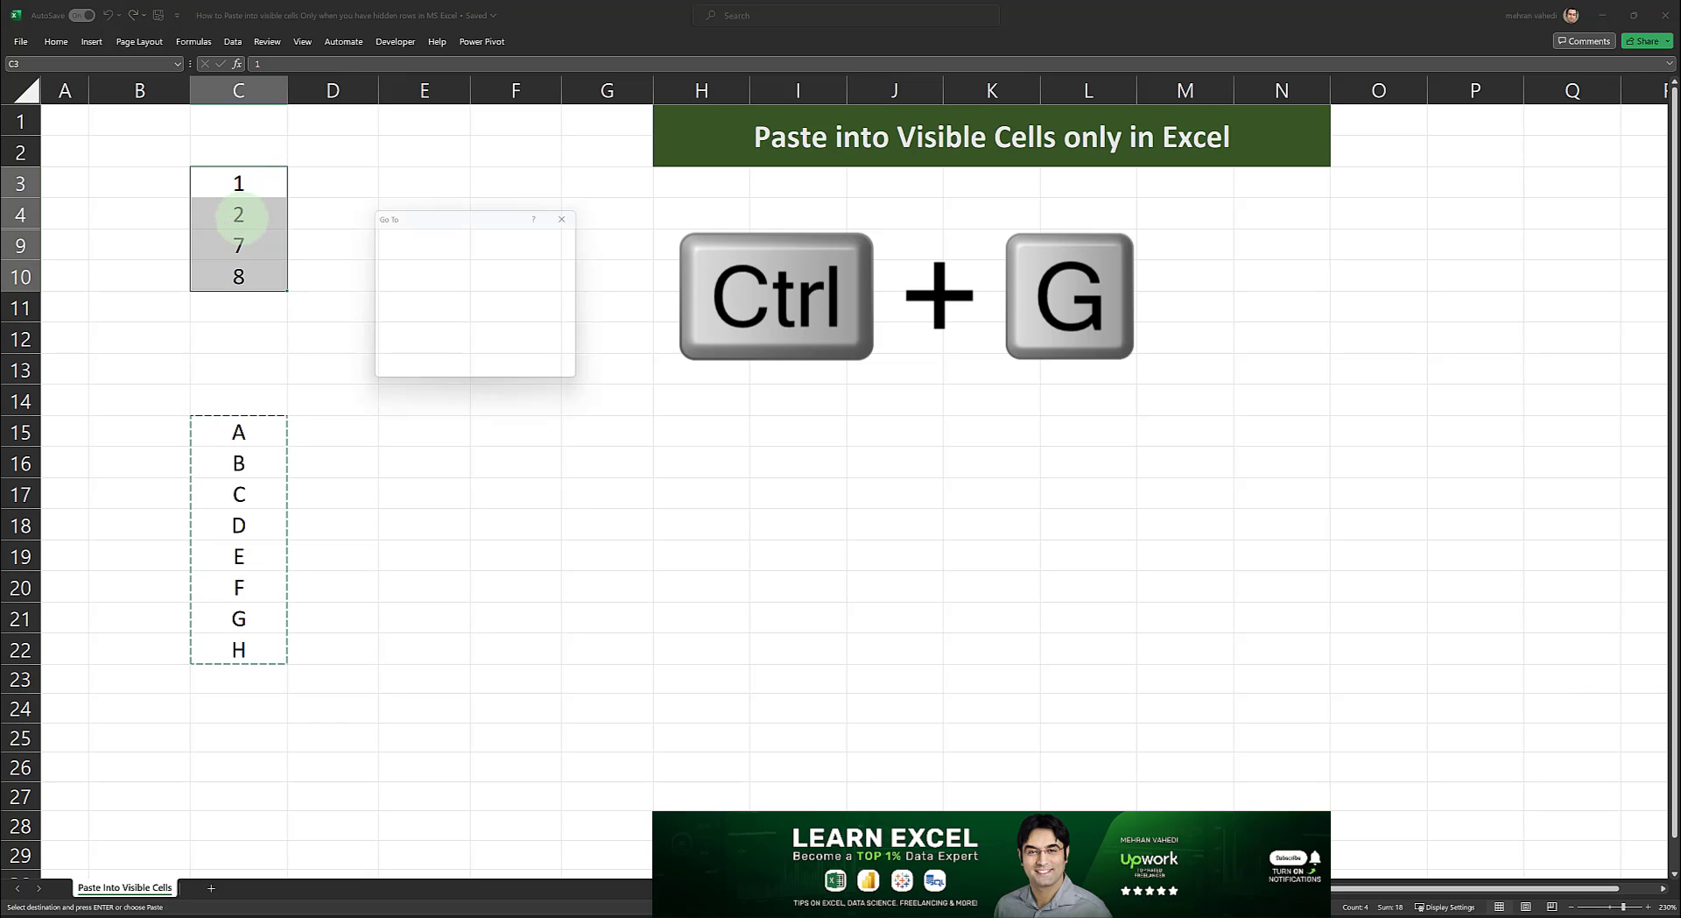
{"action": "left_click", "coordinate": [404, 375]}
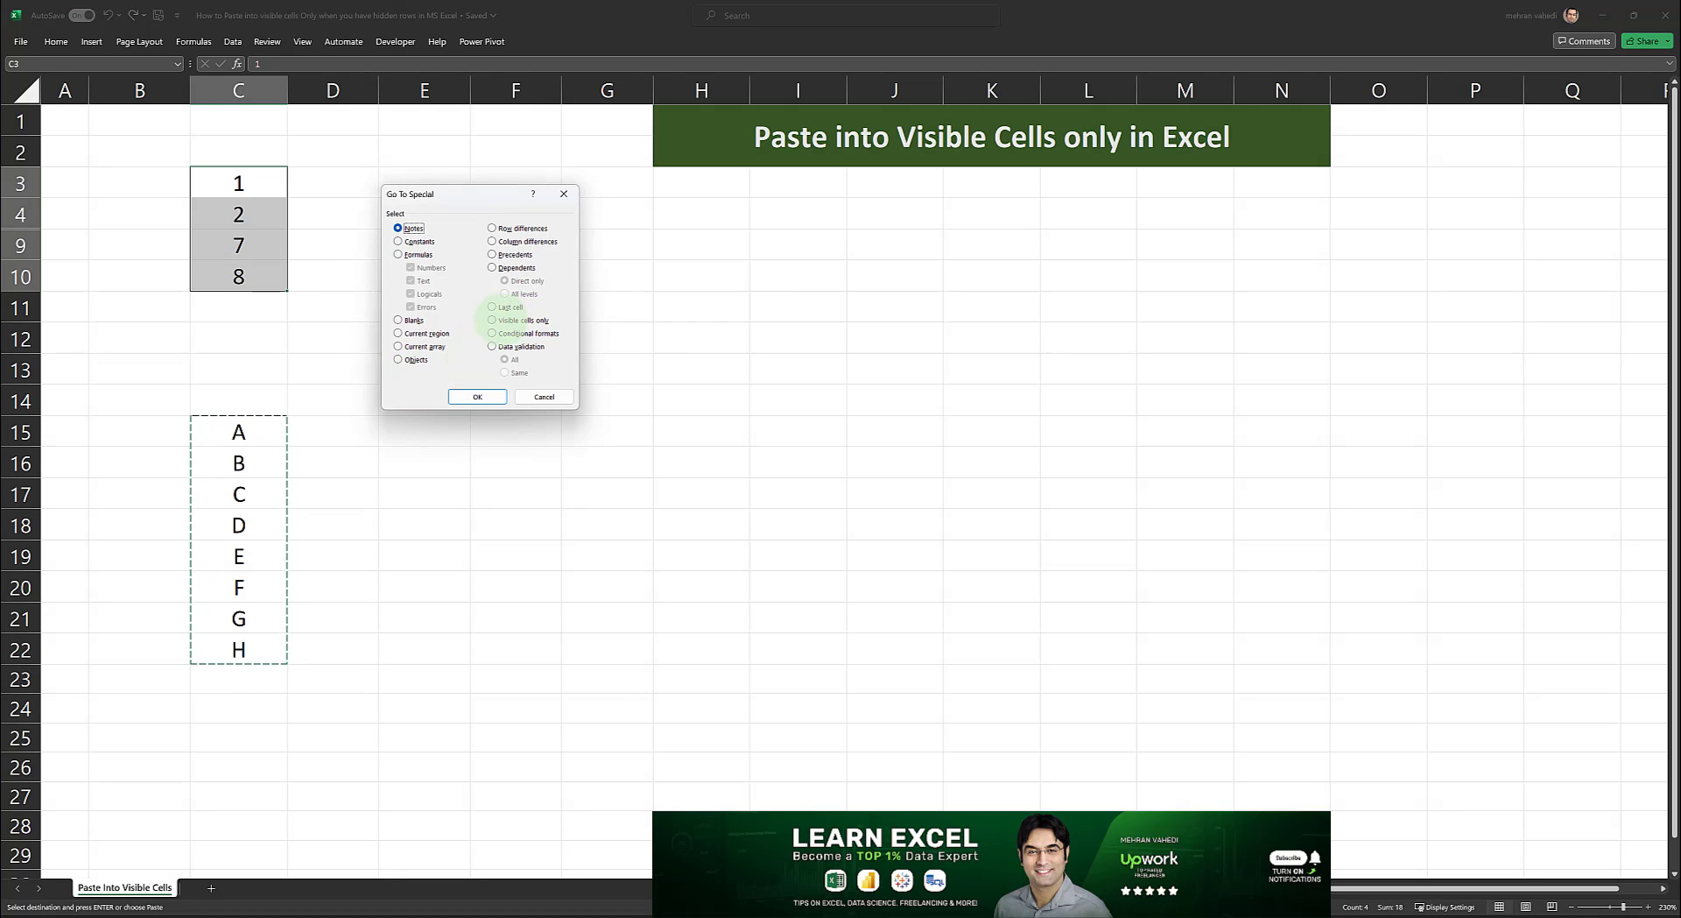
{"action": "left_click", "coordinate": [493, 320]}
{"action": "left_click", "coordinate": [478, 397]}
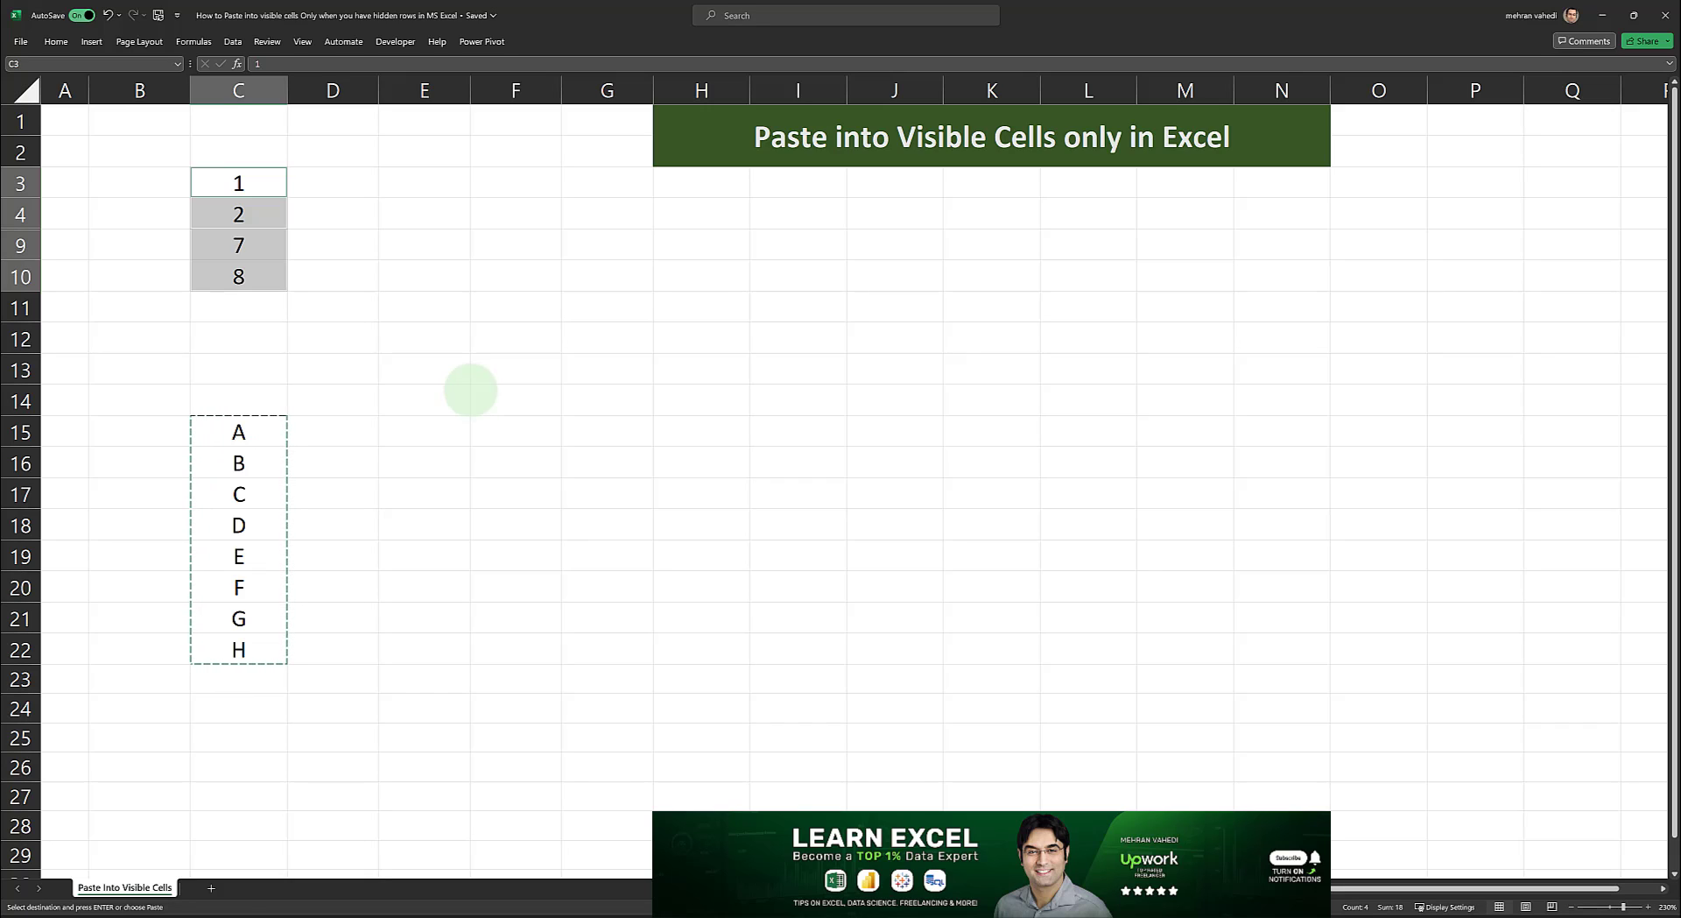
- Fill all the selected visible cells at once with the relative formula =C15
{"action": "type", "text": "="}
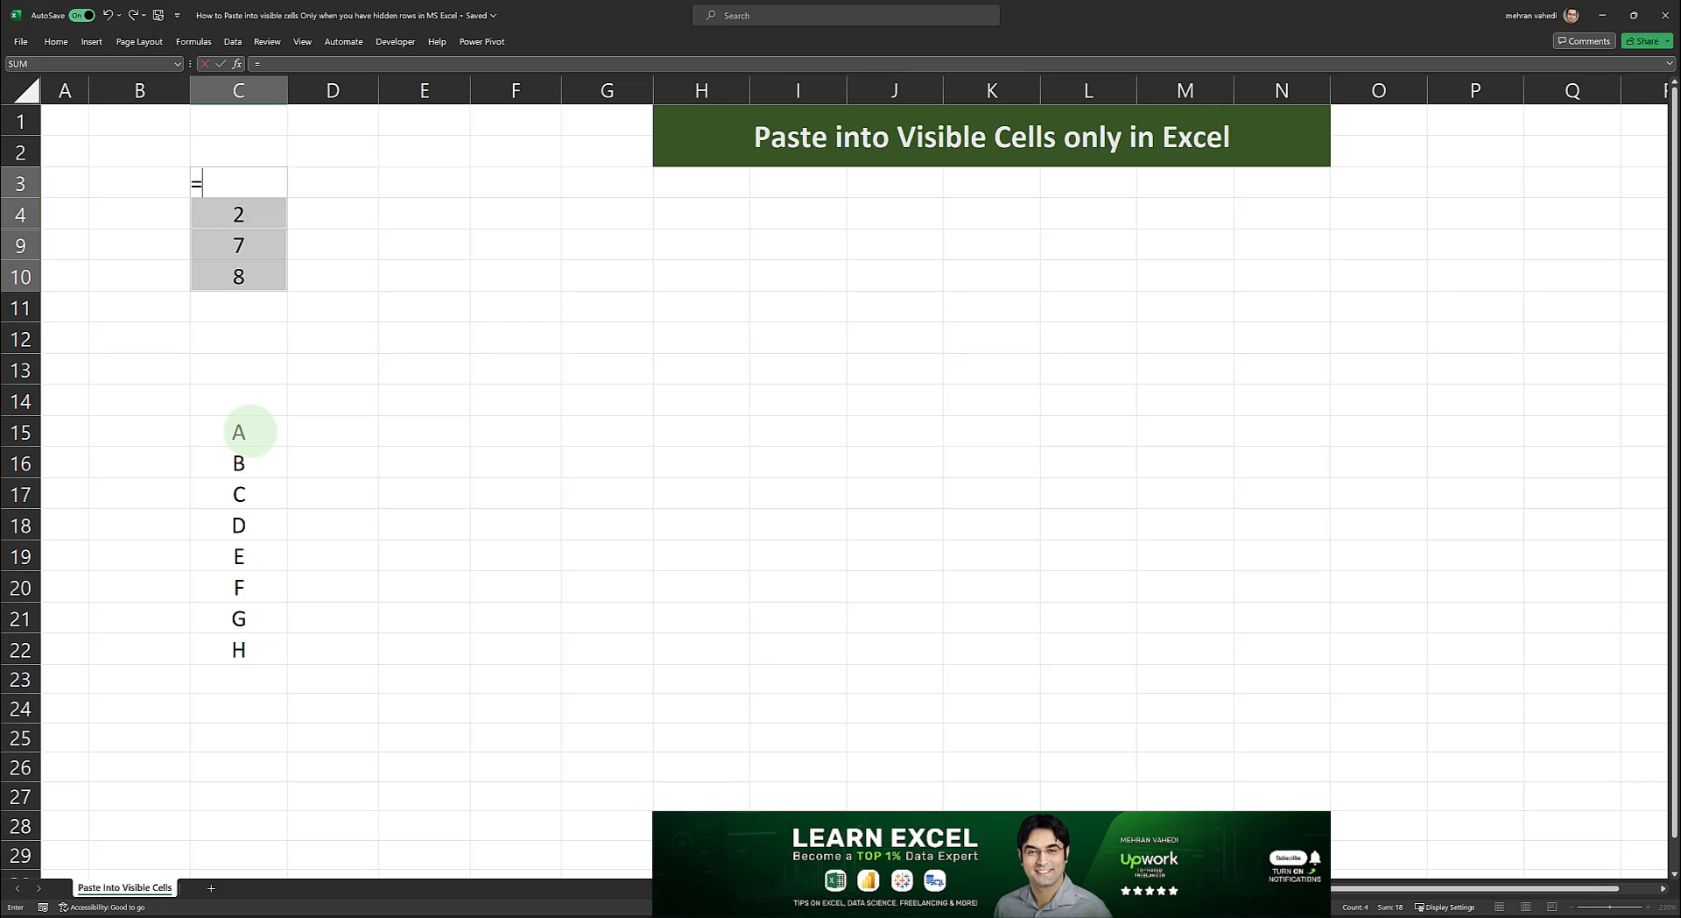
{"action": "left_click", "coordinate": [238, 431]}
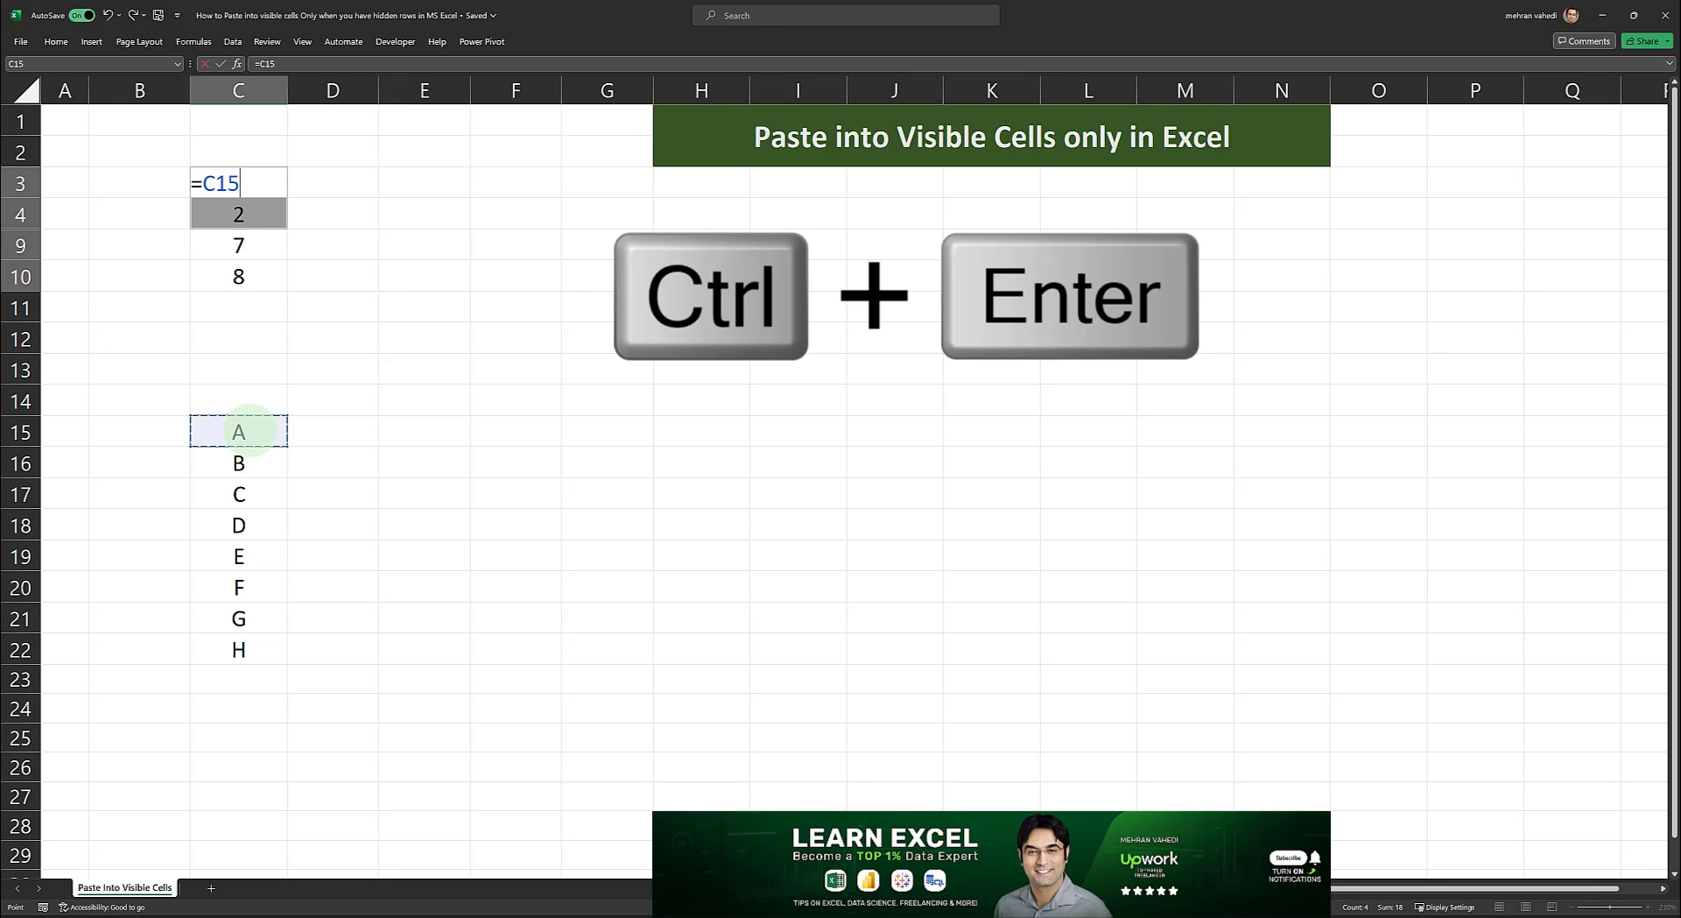
{"action": "key", "text": "ctrl+Return"}
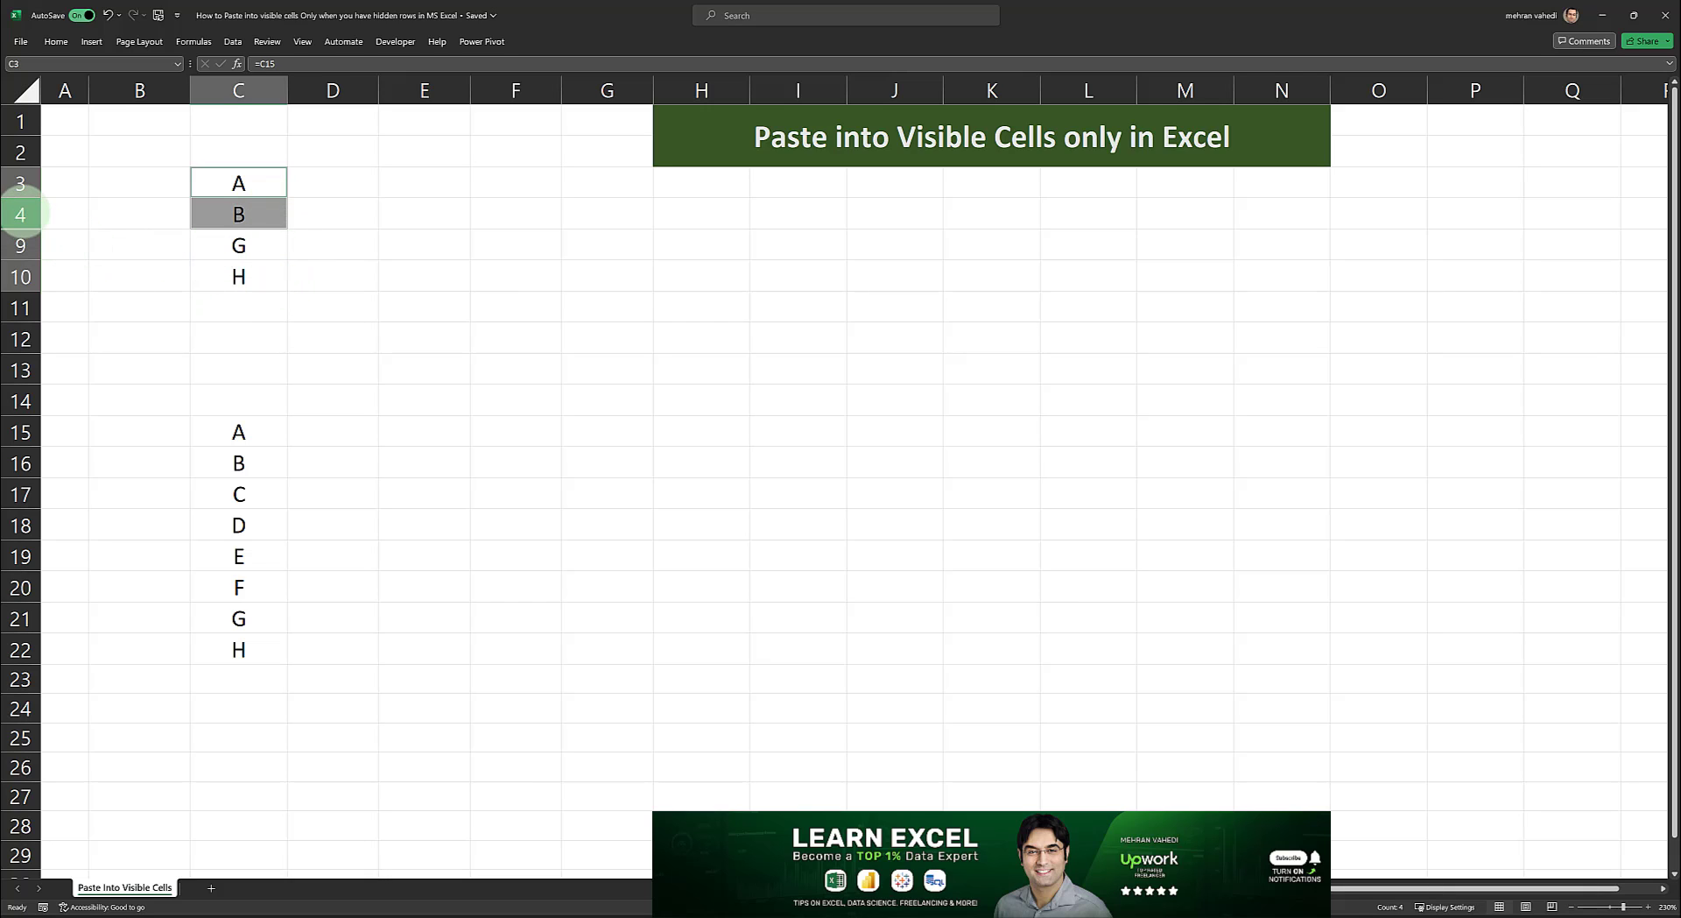
- Unhide the rows between rows 4 and 9 to reveal the cells that were skipped
{"action": "left_click_drag", "start_coordinate": [20, 213], "coordinate": [21, 245]}
{"action": "right_click", "coordinate": [21, 246]}
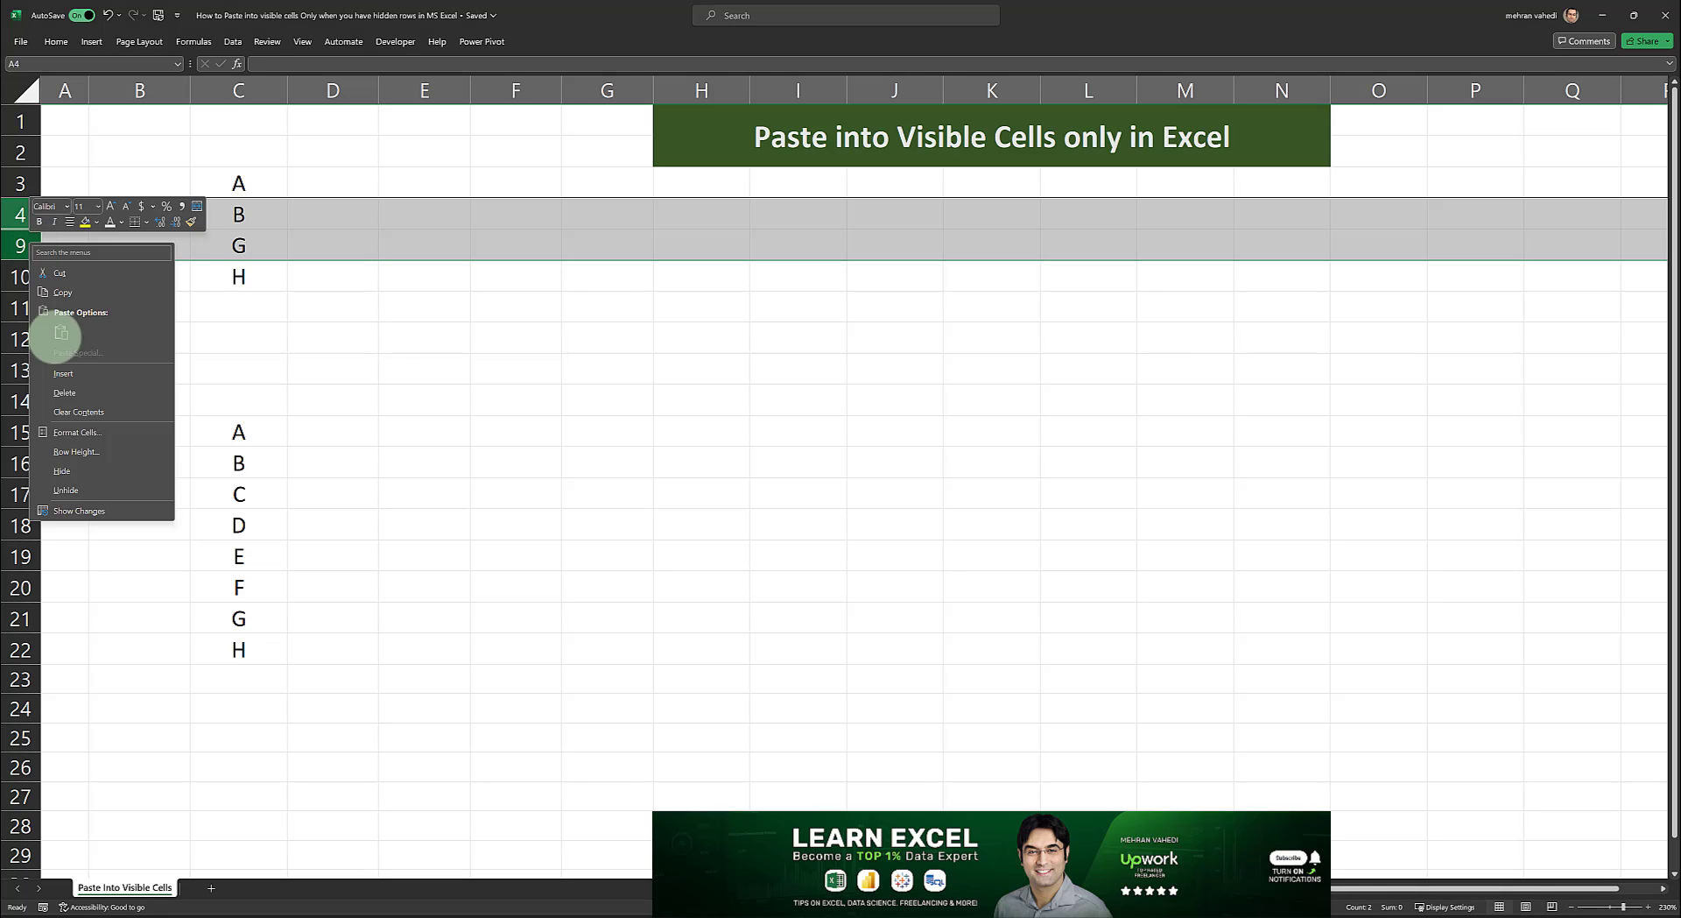
{"action": "left_click", "coordinate": [75, 486]}
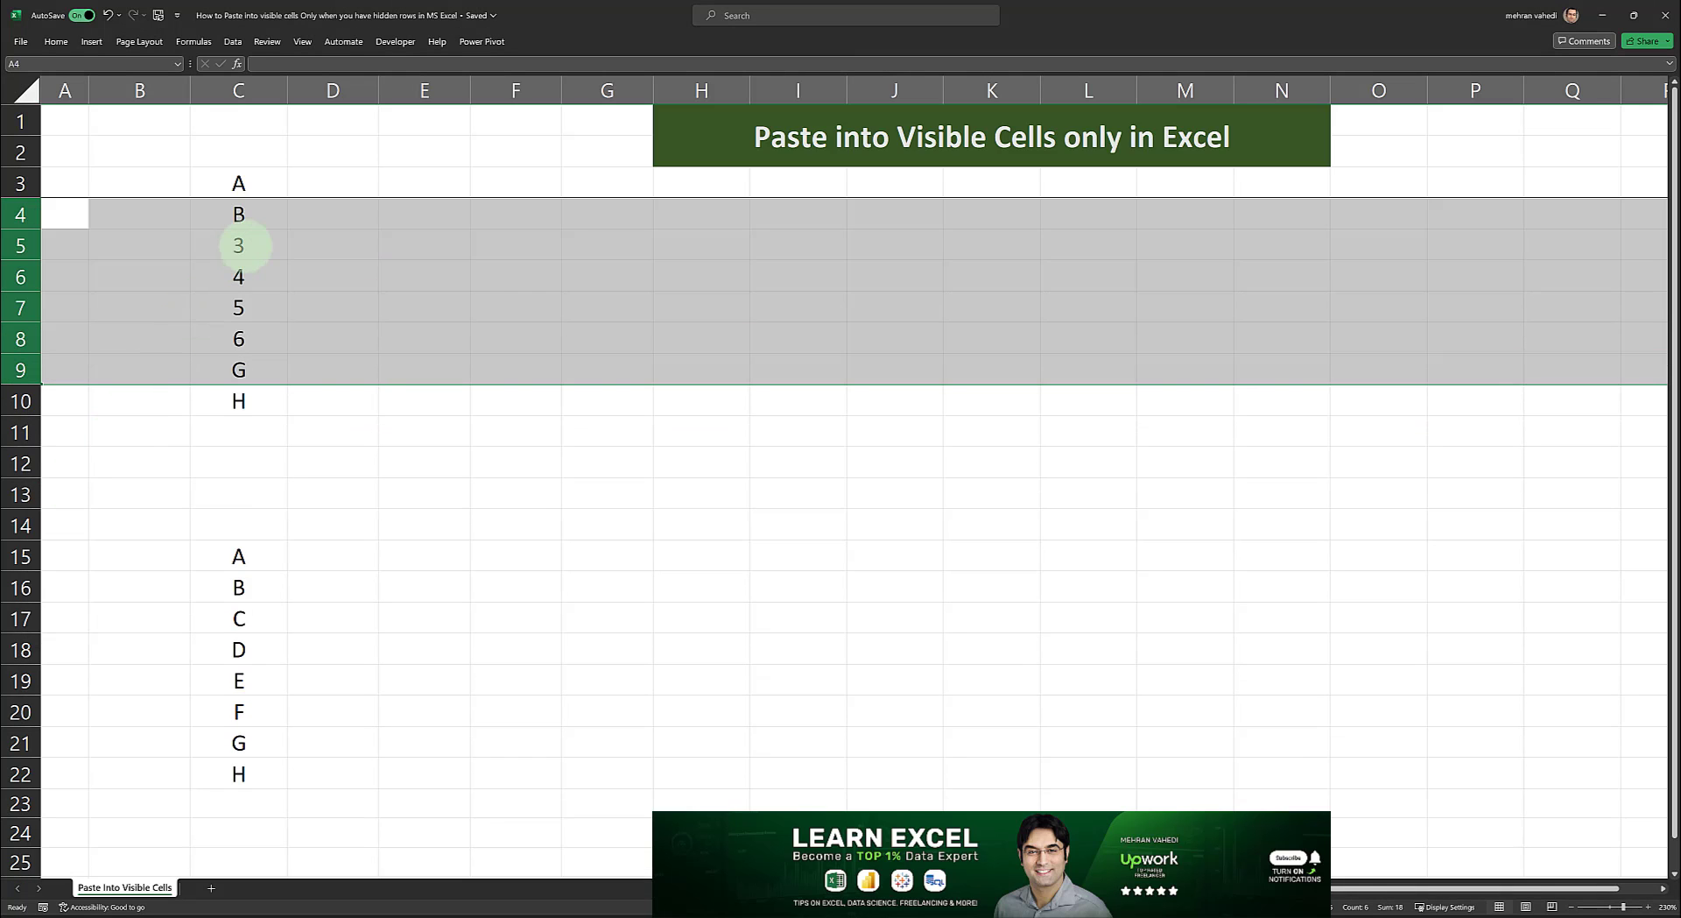
- Compare the skipped cells C5:C8 and the filled cells C3:C4 and C9:C10 with the source letters in C15:C22
{"action": "left_click_drag", "start_coordinate": [240, 245], "coordinate": [238, 339]}
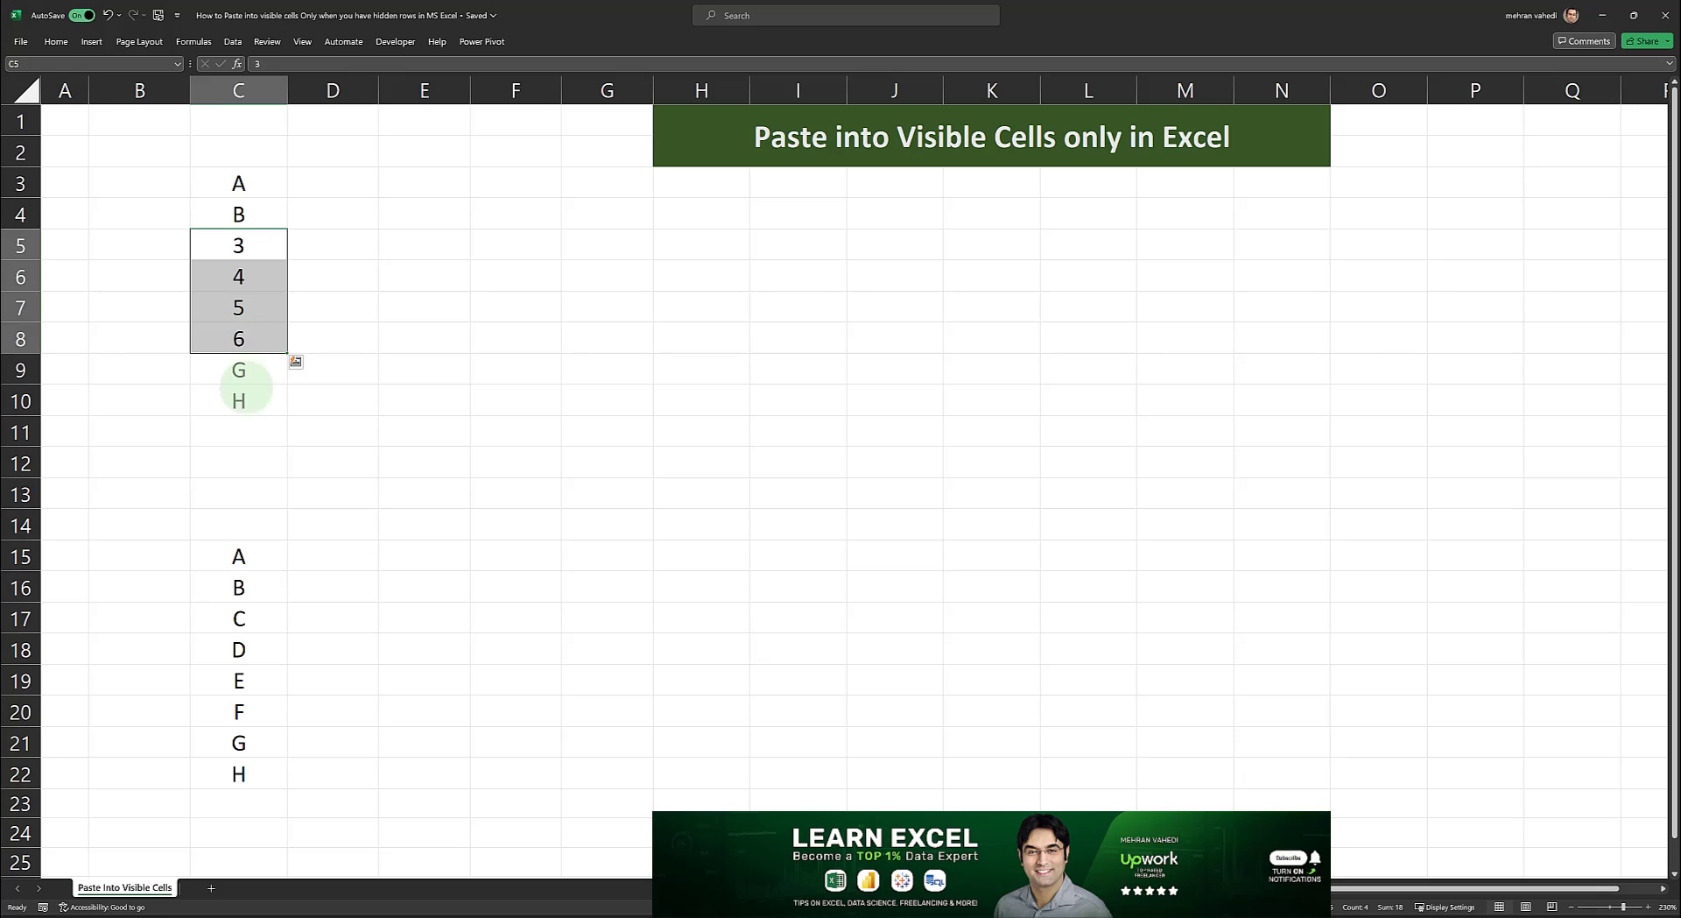
{"action": "left_click_drag", "start_coordinate": [238, 557], "coordinate": [256, 584]}
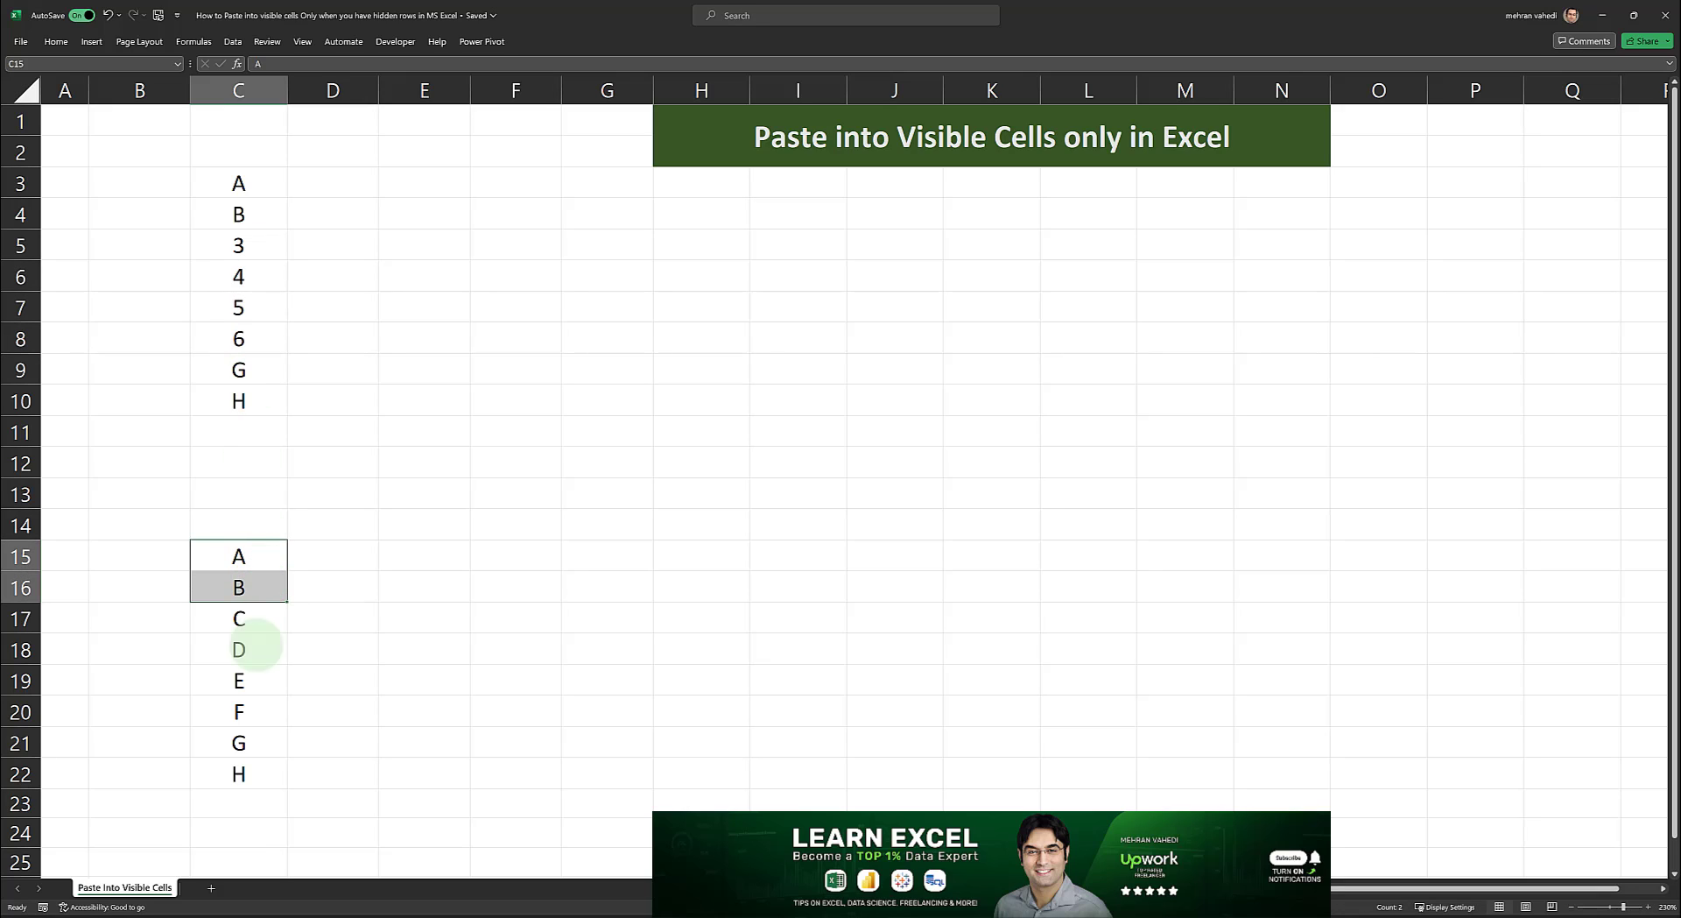
{"action": "left_click_drag", "start_coordinate": [245, 736], "coordinate": [240, 772]}
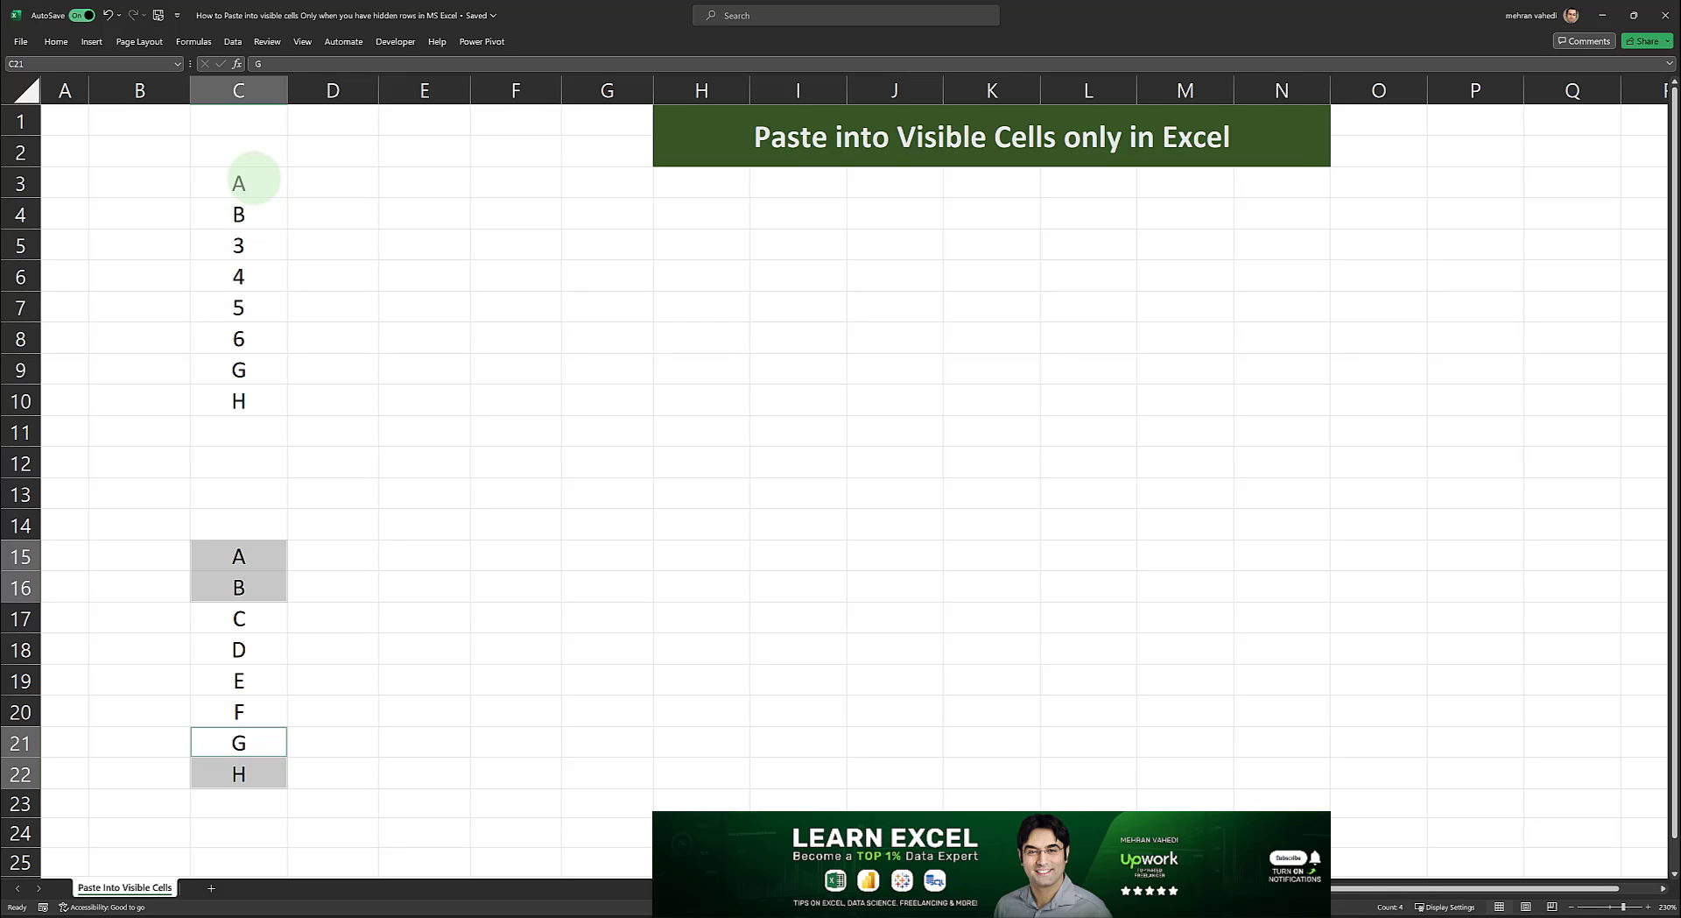
{"action": "left_click_drag", "start_coordinate": [253, 180], "coordinate": [251, 214]}
{"action": "left_click_drag", "start_coordinate": [240, 369], "coordinate": [254, 400]}
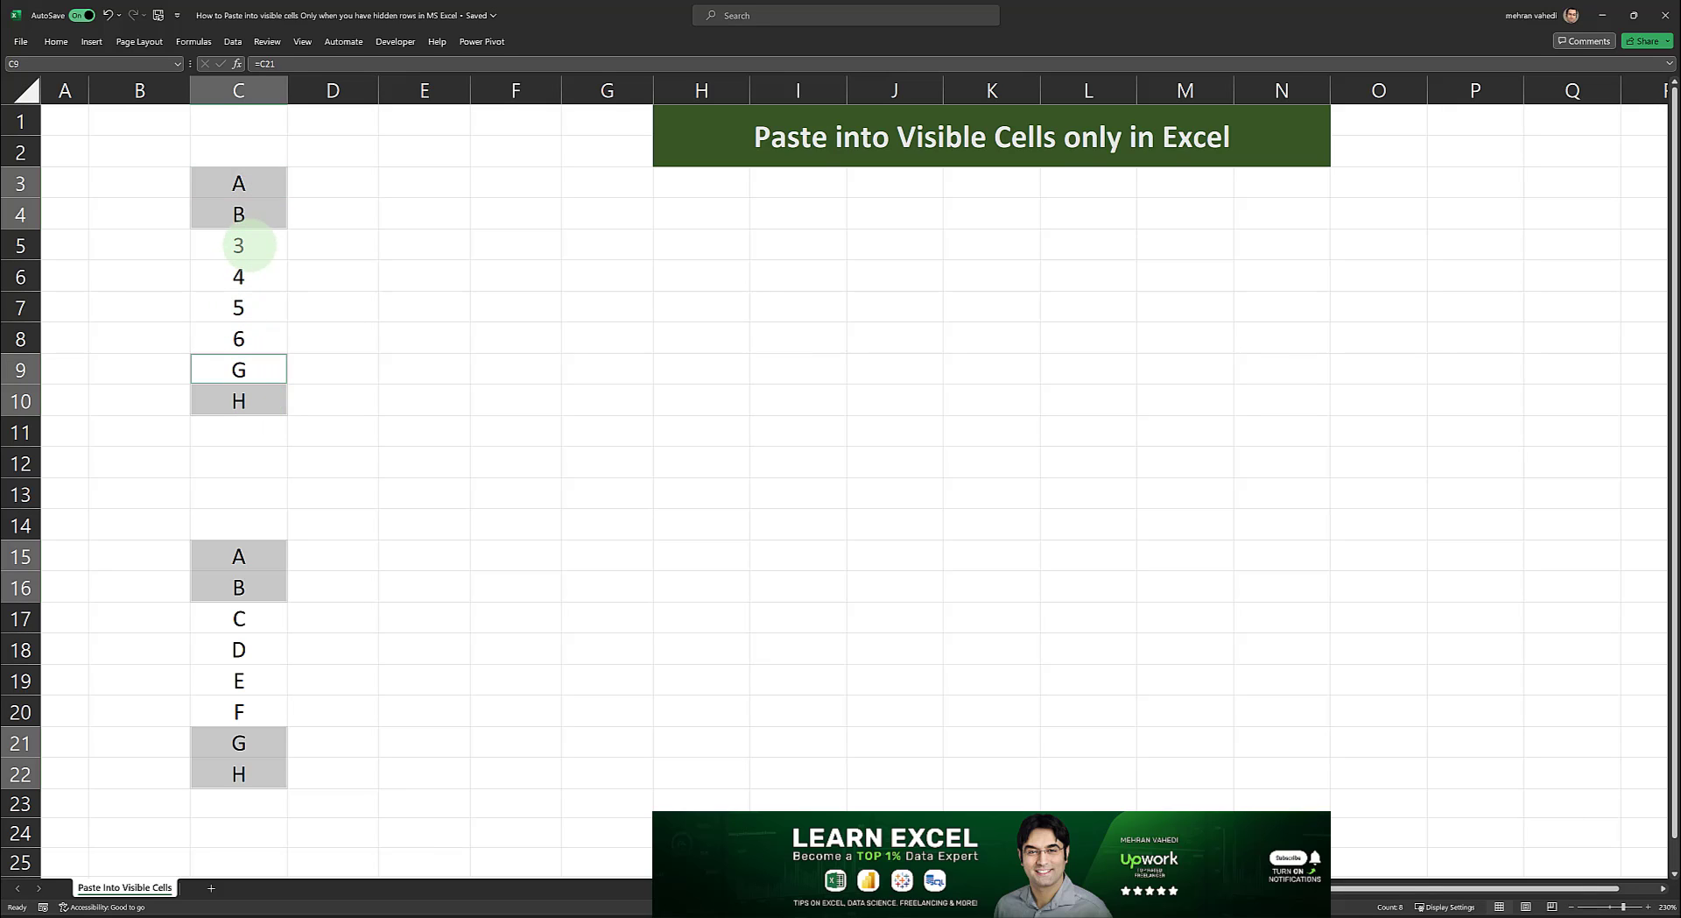
{"action": "left_click_drag", "start_coordinate": [240, 243], "coordinate": [239, 338]}
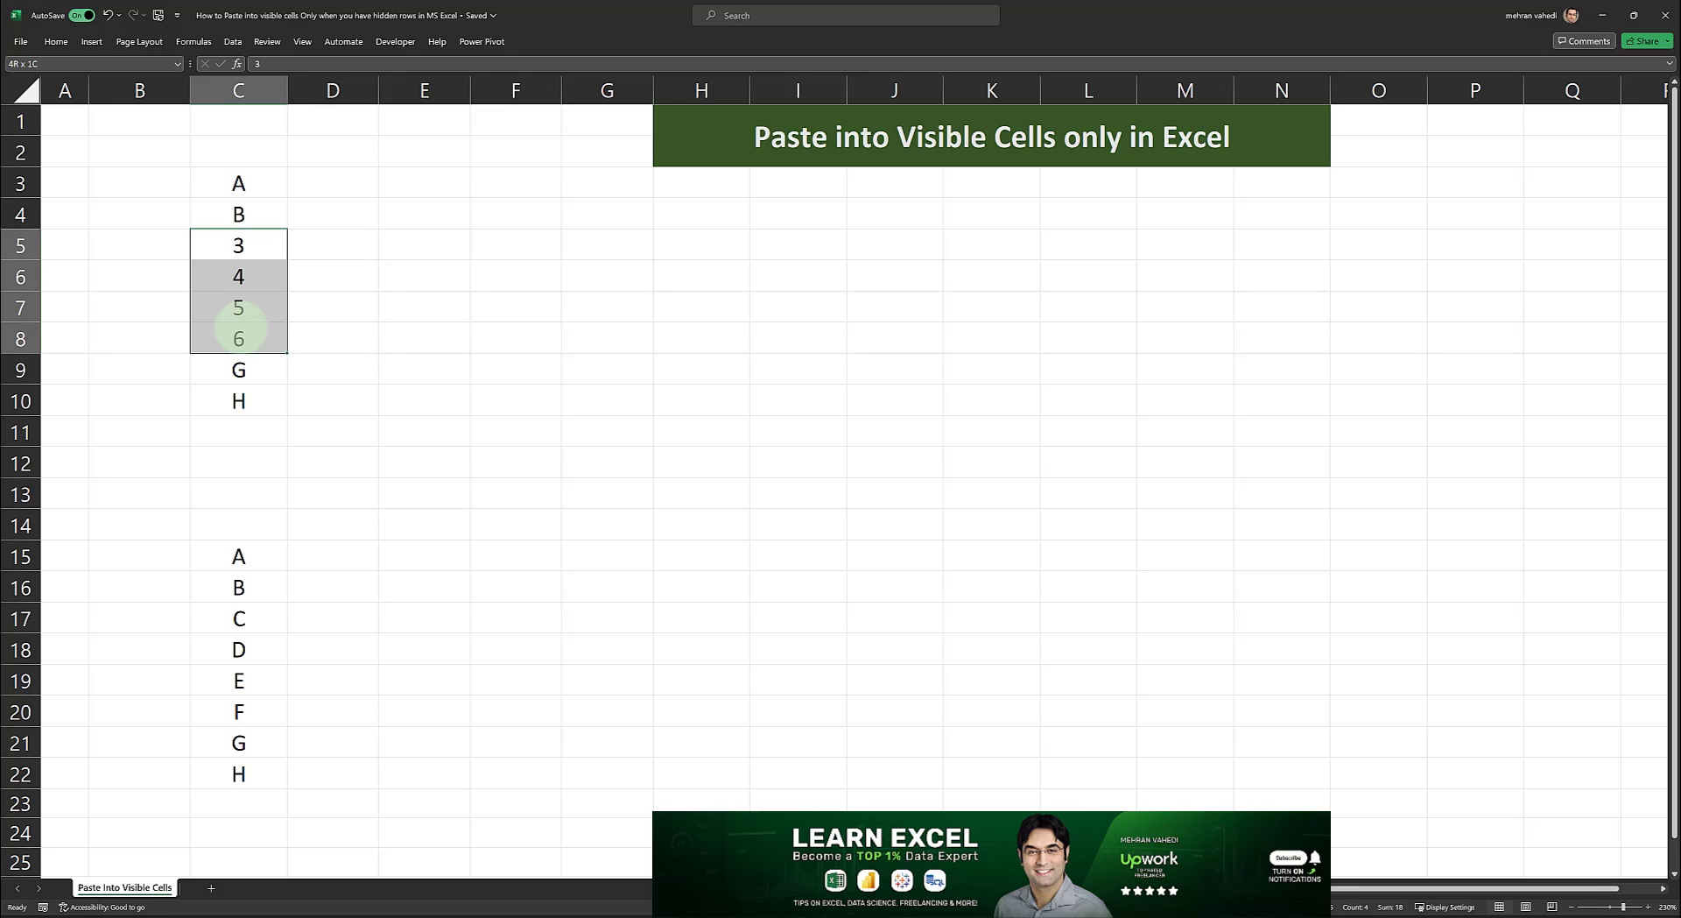
{"action": "key", "text": "ctrl+v"}
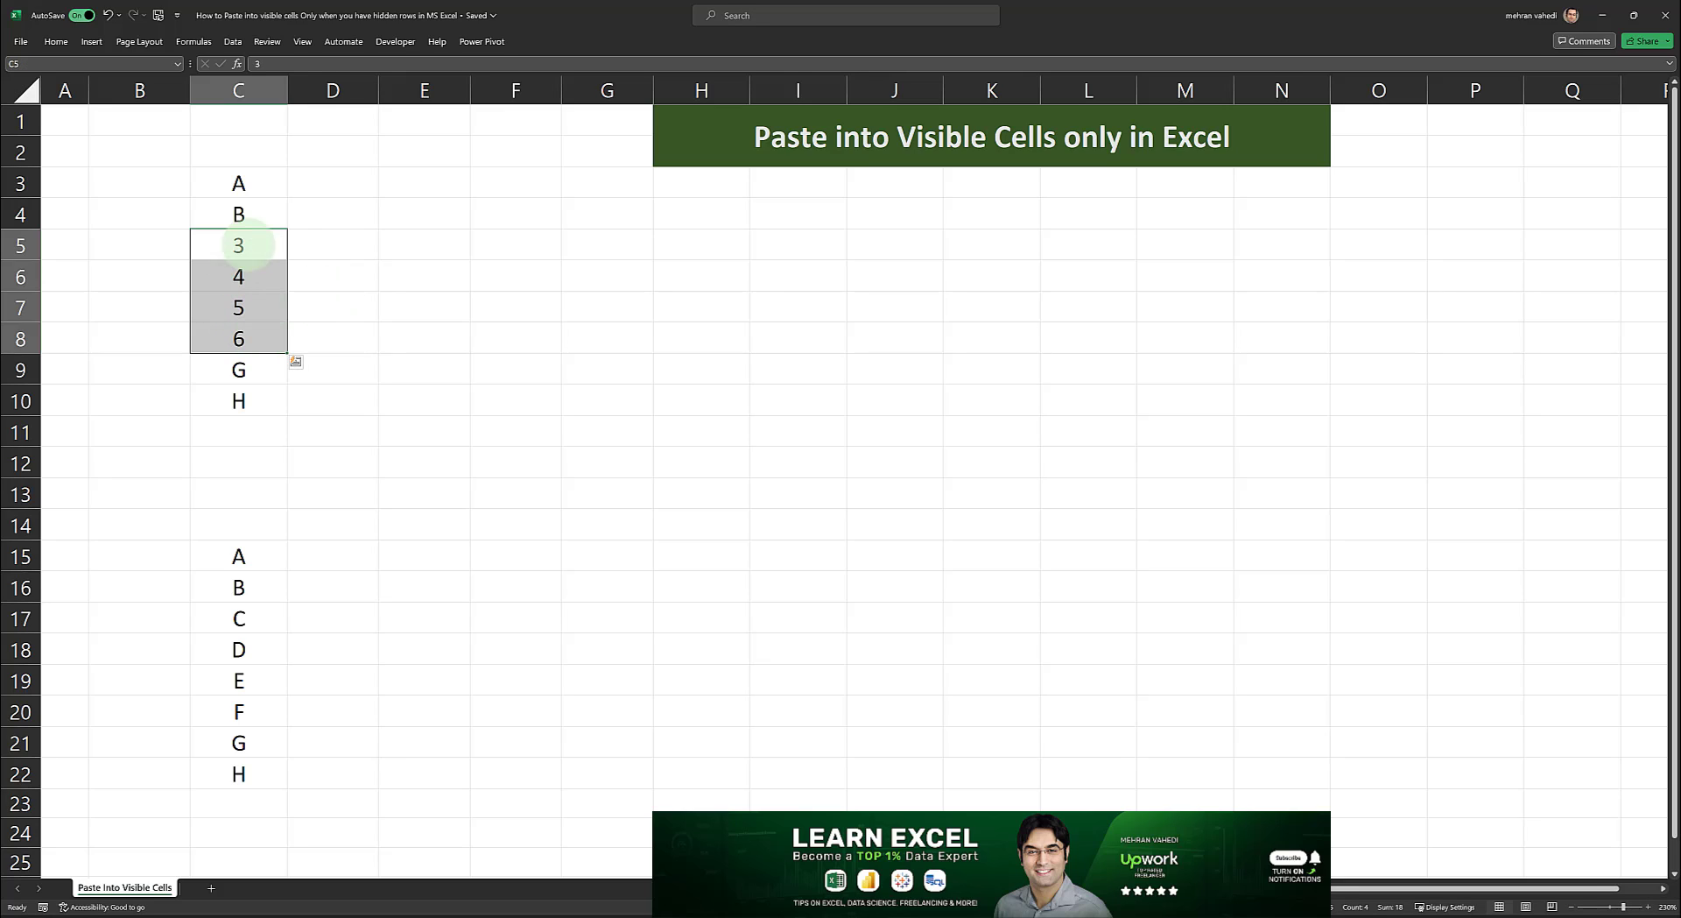
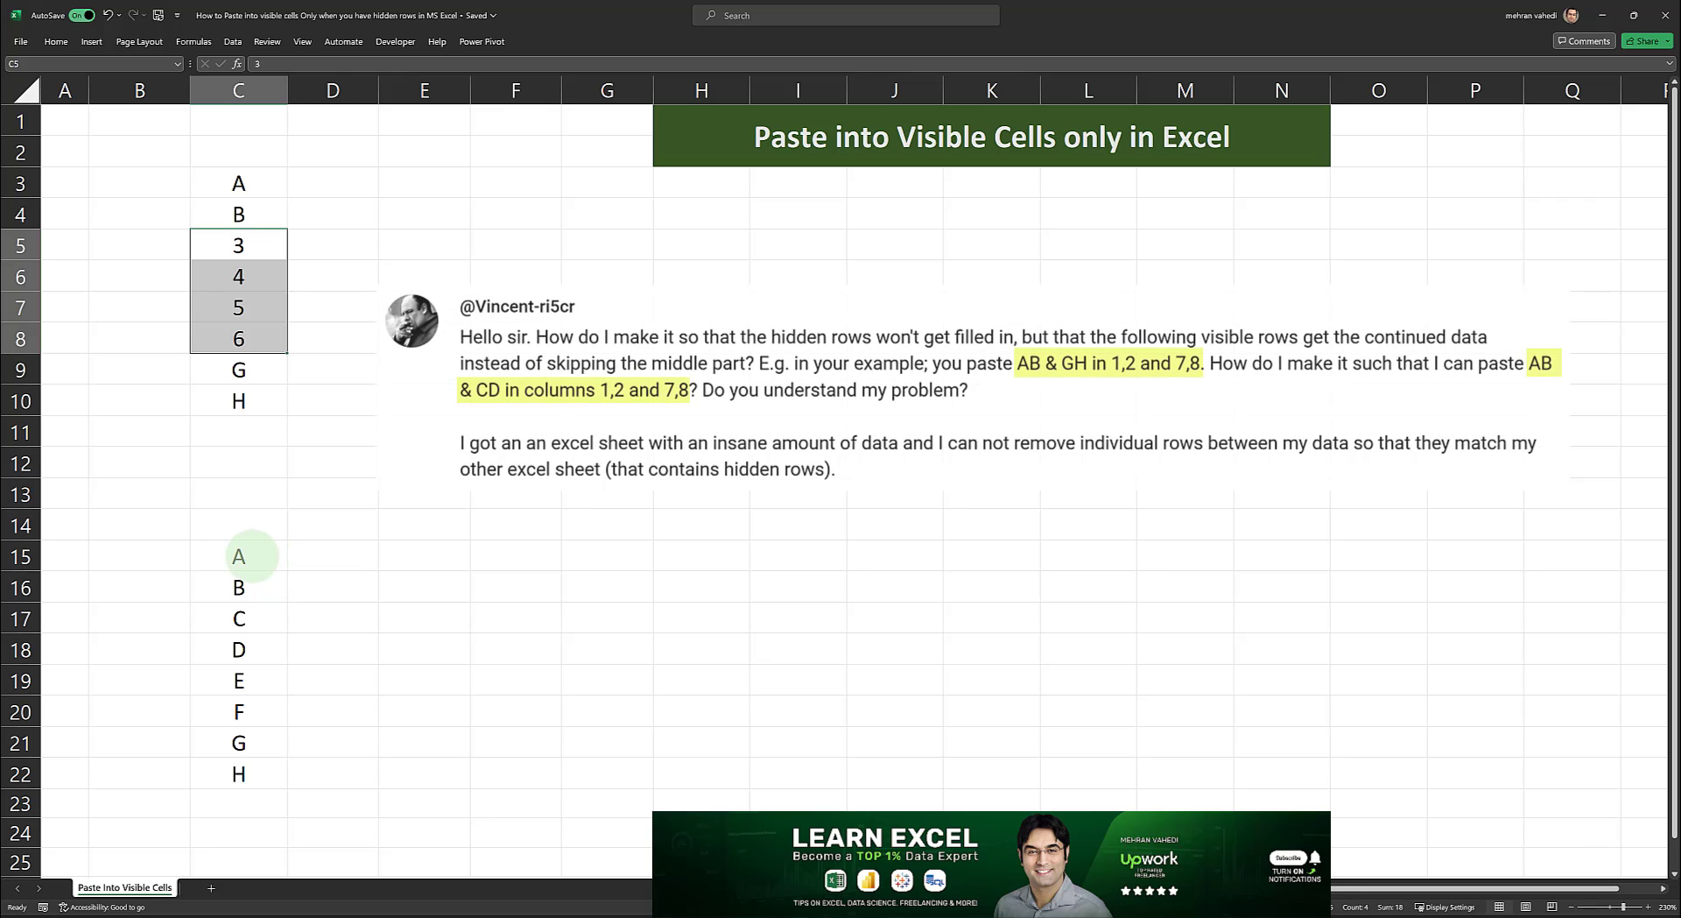
{"action": "left_click_drag", "start_coordinate": [250, 557], "coordinate": [247, 586]}
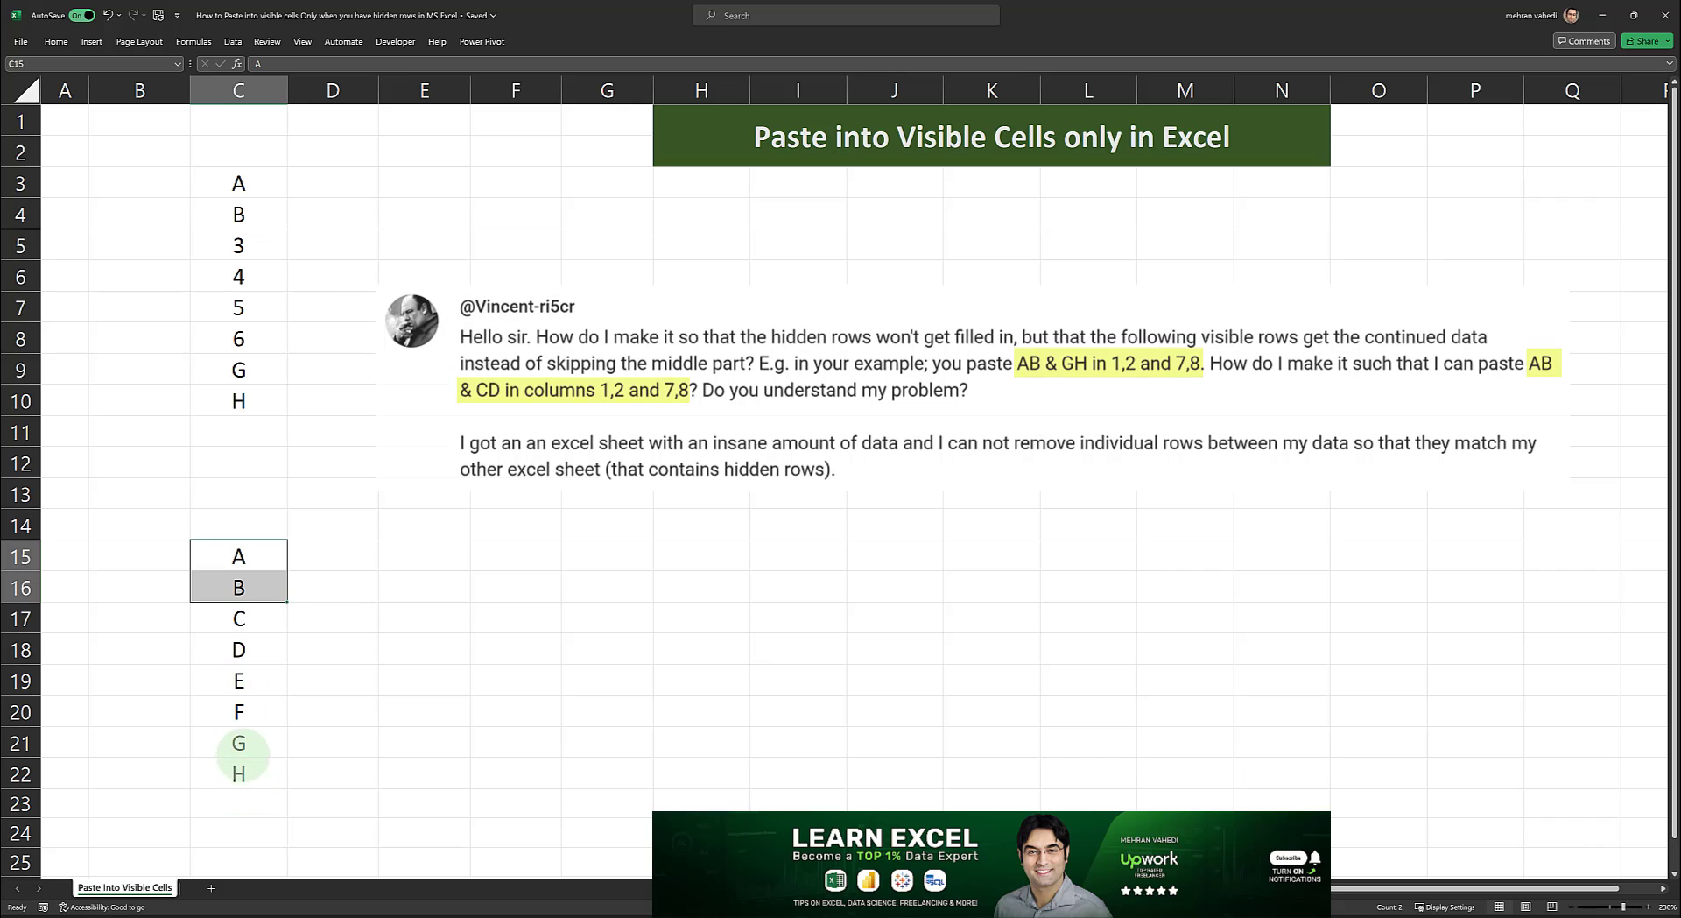
{"action": "left_click_drag", "start_coordinate": [239, 744], "coordinate": [239, 774], "text": "ctrl"}
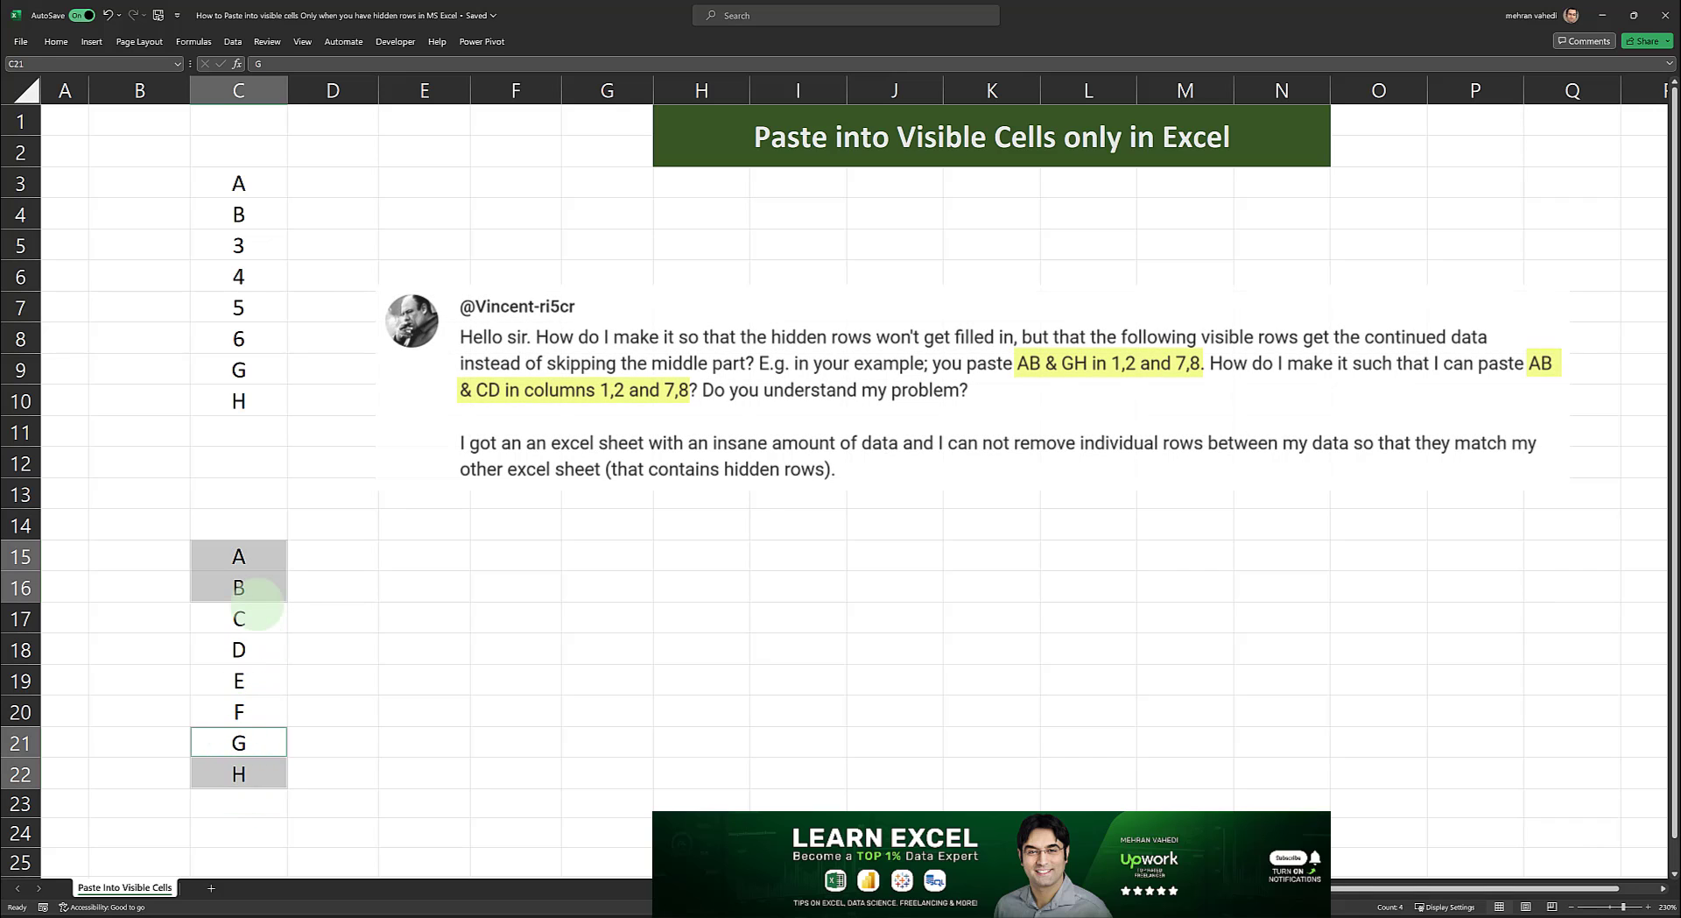
{"action": "left_click_drag", "start_coordinate": [247, 552], "coordinate": [239, 649]}
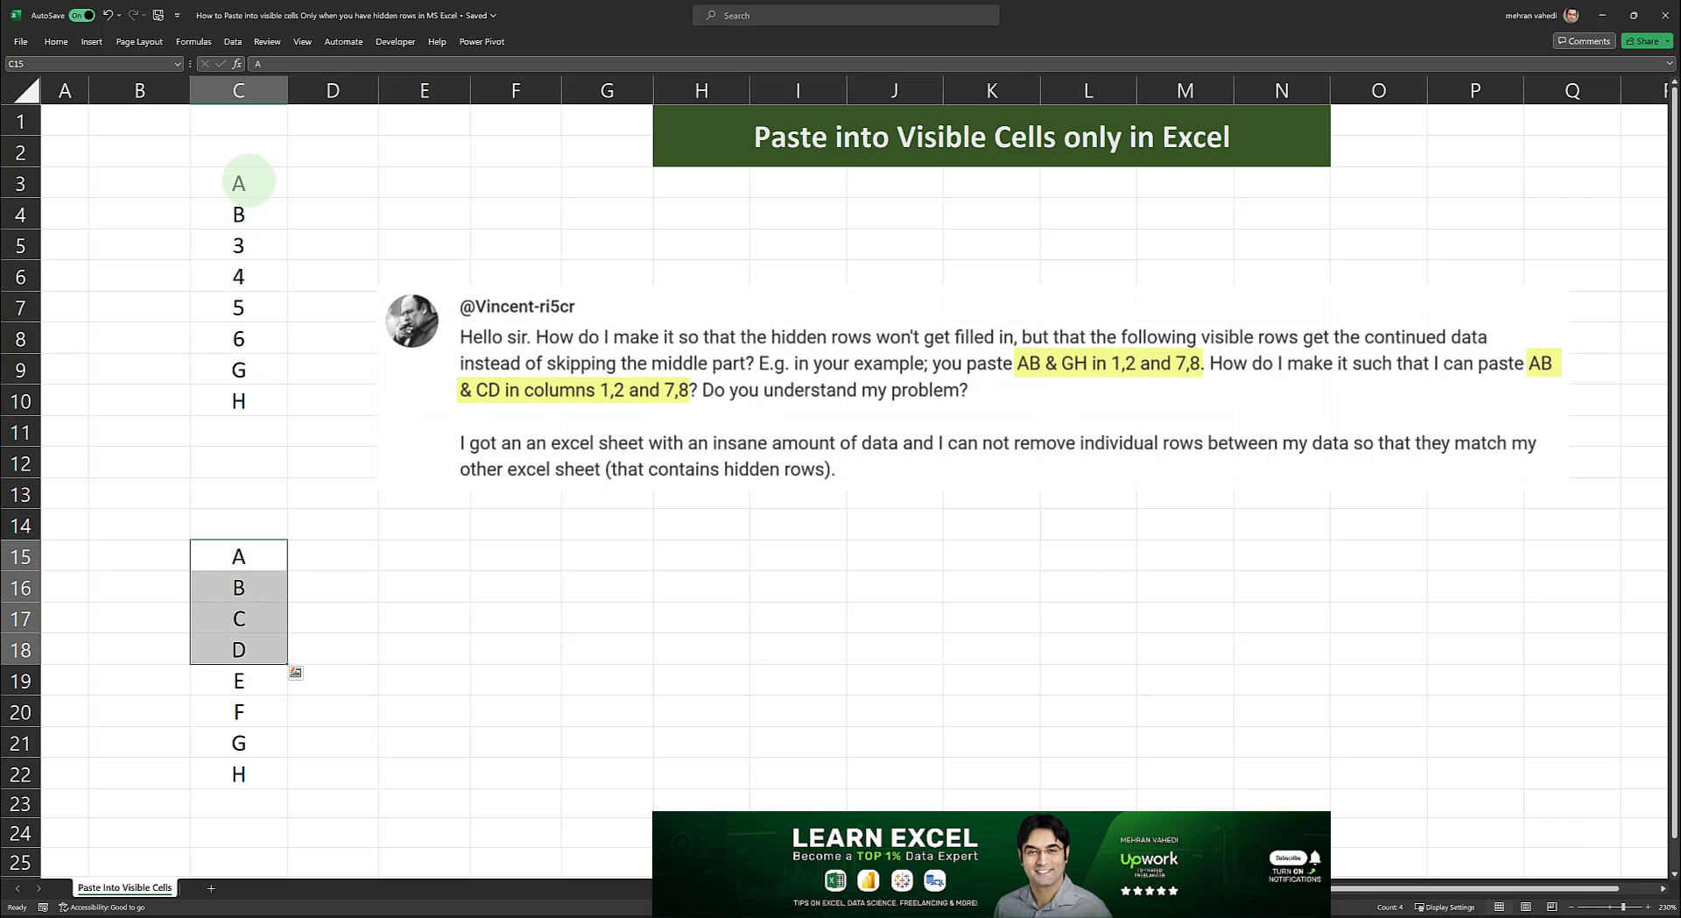
{"action": "key", "text": "ctrl+q"}
- Restore the list in C3:C10 to the number series 1 to 8, starting with 1 in C3
{"action": "left_click", "coordinate": [238, 183]}
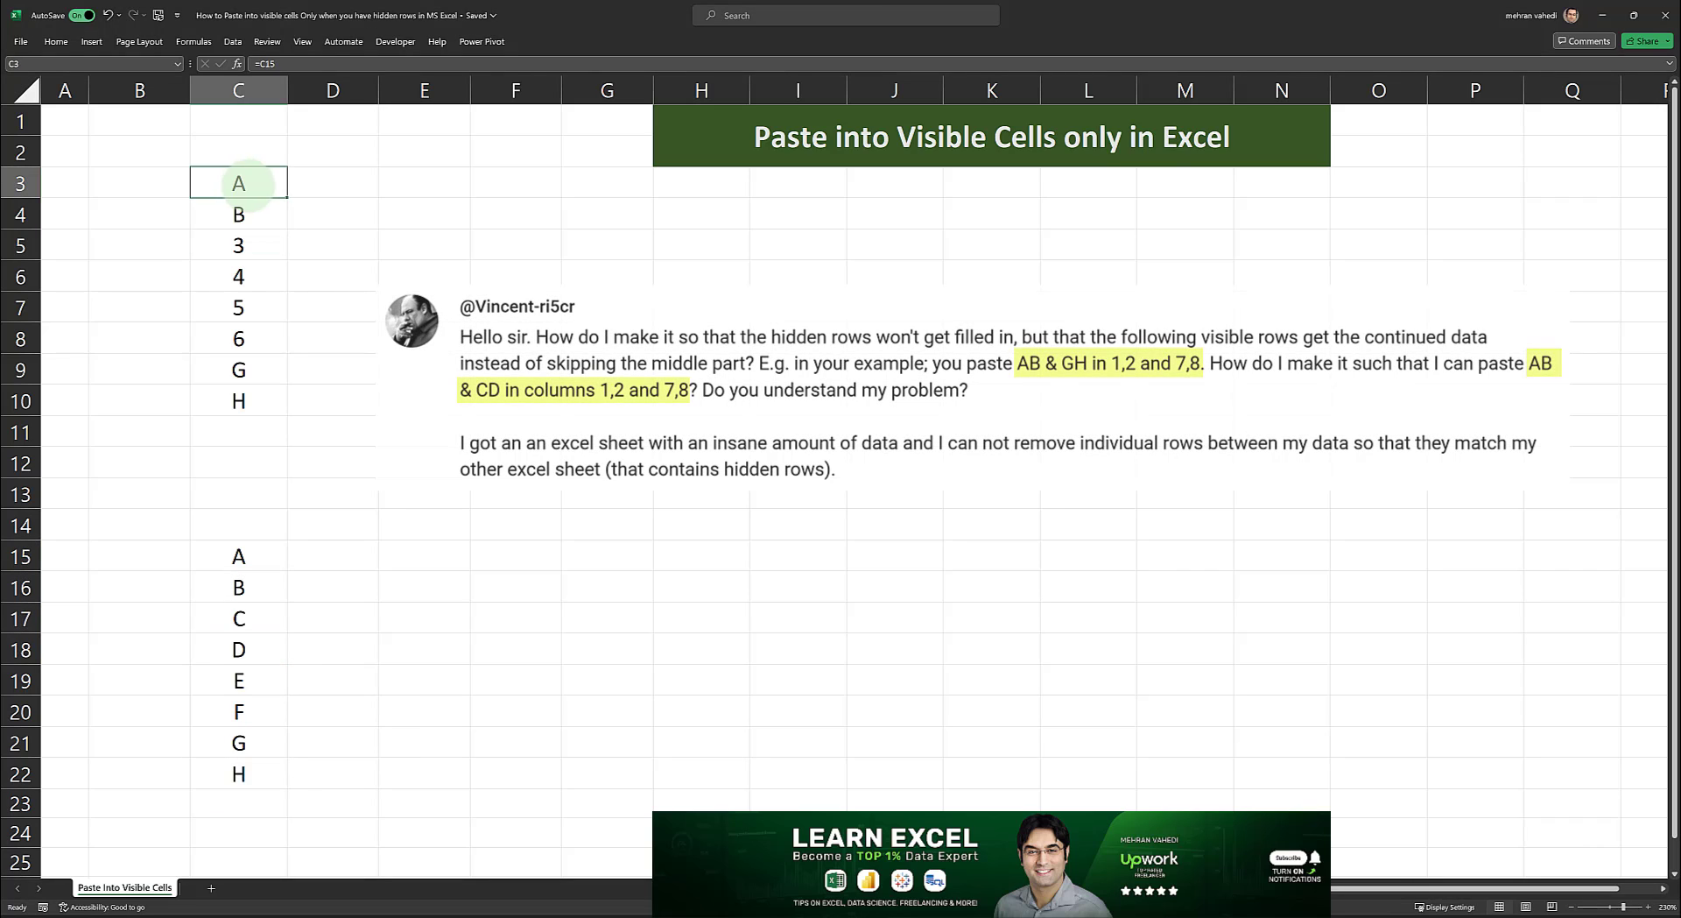
{"action": "double_click", "coordinate": [249, 182]}
{"action": "type", "text": "1"}
{"action": "left_click_drag", "start_coordinate": [284, 200], "coordinate": [255, 406]}
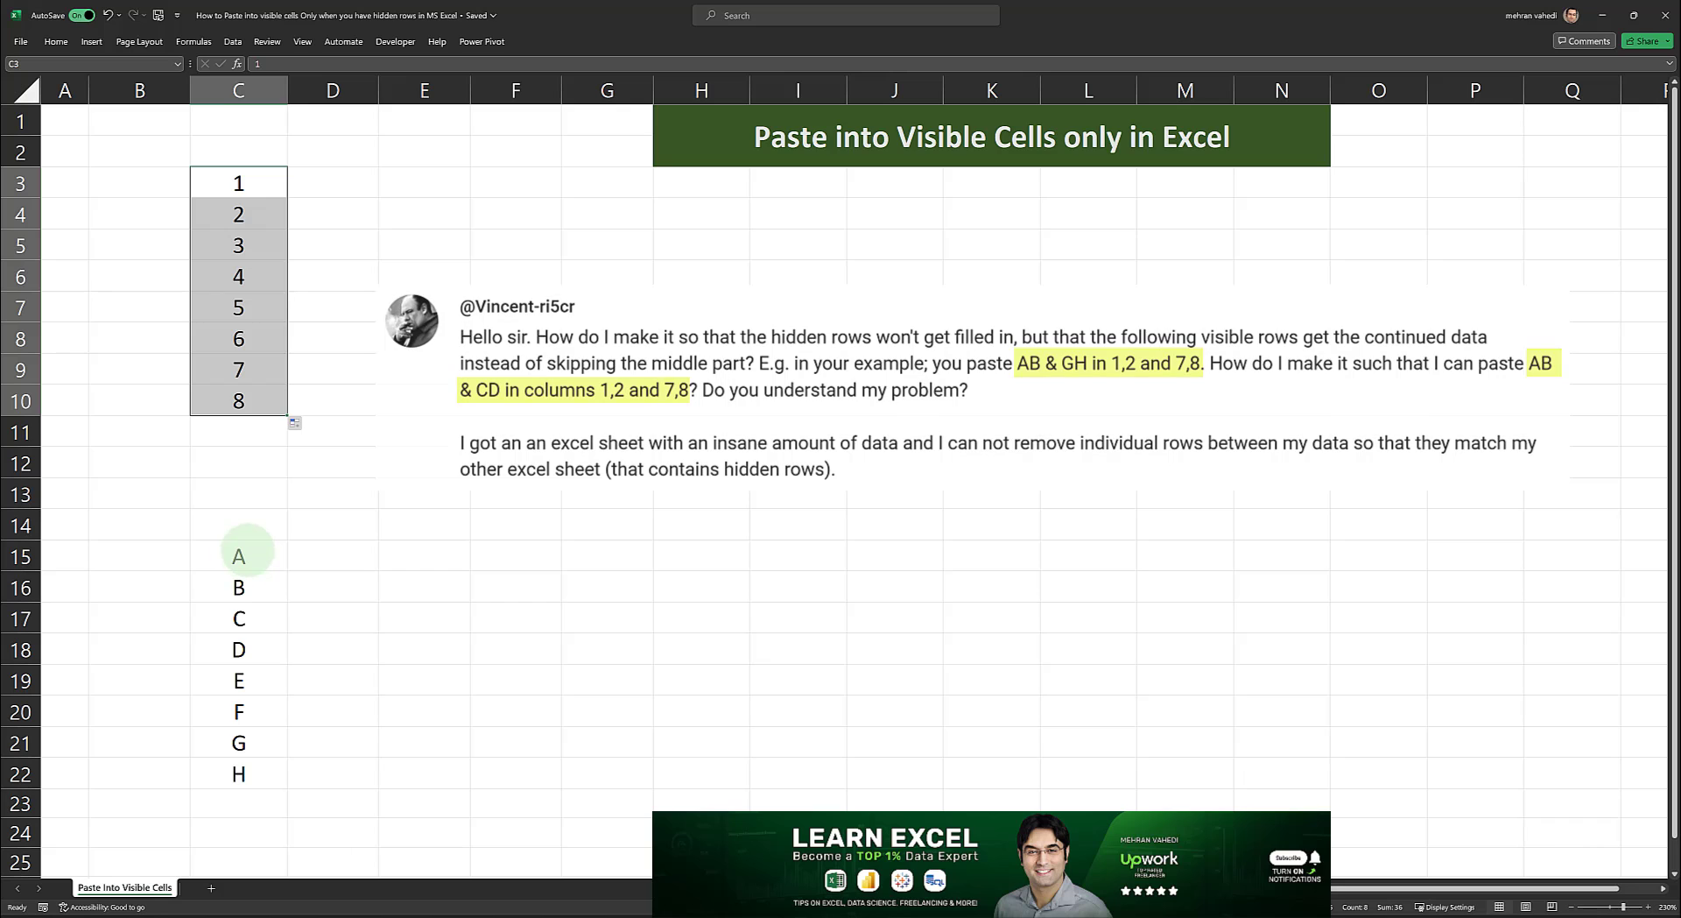
- Hide rows 5 to 8 so that only 1, 2, 7 and 8 of the number list stay visible
{"action": "left_click_drag", "start_coordinate": [251, 549], "coordinate": [254, 649]}
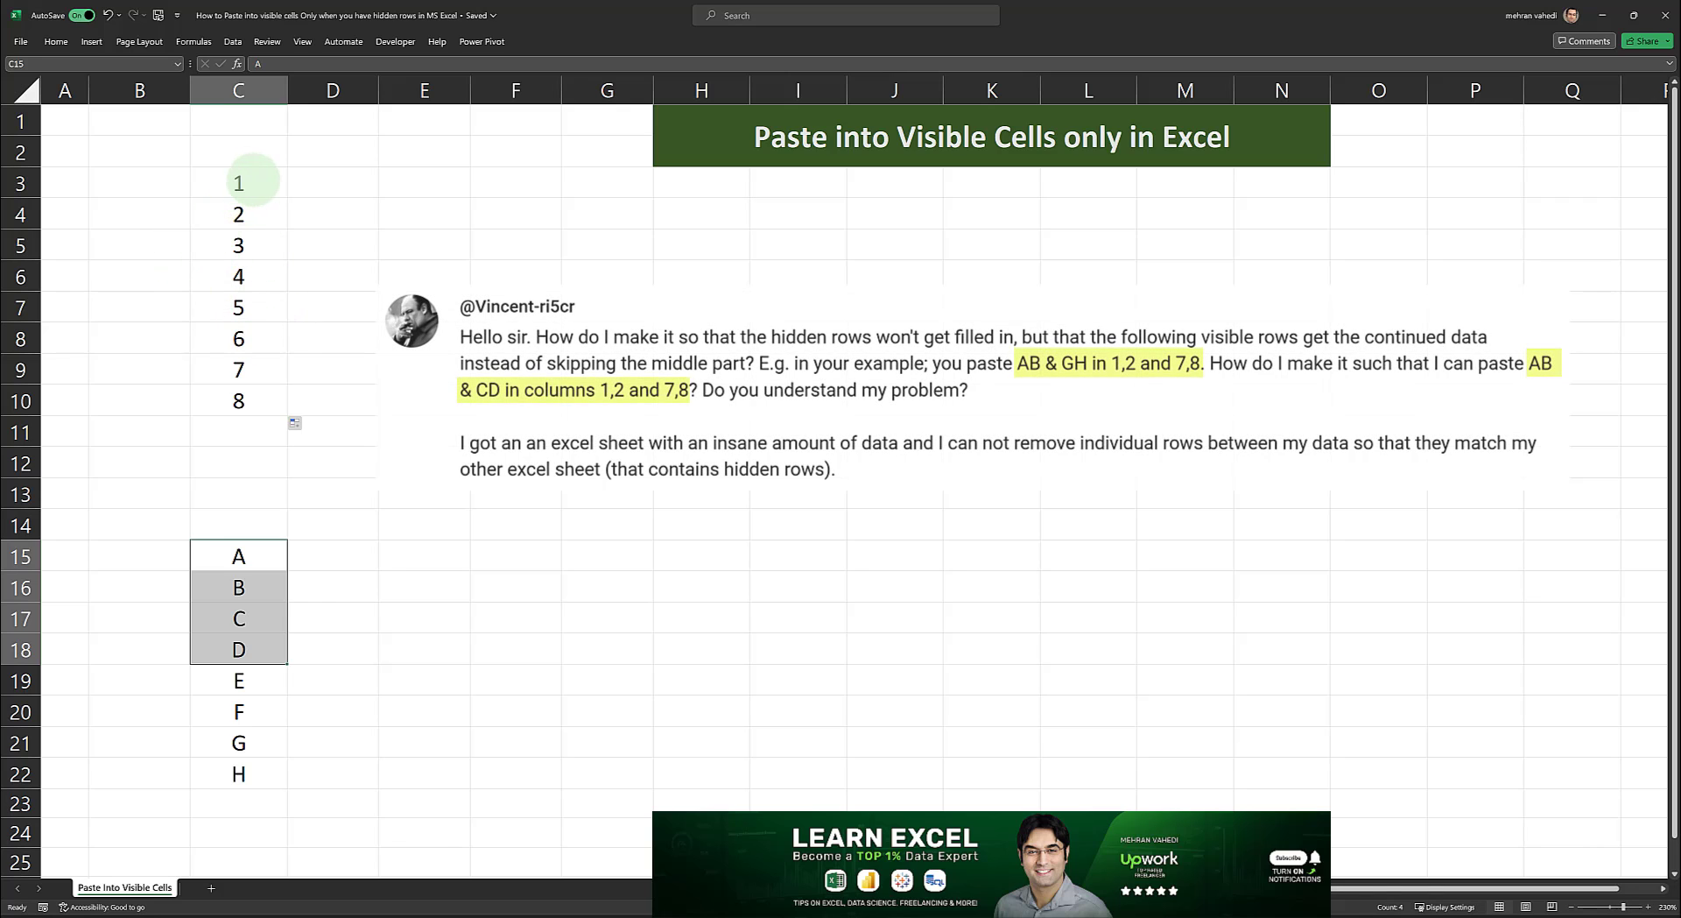
{"action": "left_click_drag", "start_coordinate": [238, 182], "coordinate": [238, 213]}
{"action": "left_click_drag", "start_coordinate": [238, 369], "coordinate": [239, 401]}
{"action": "left_click_drag", "start_coordinate": [24, 248], "coordinate": [92, 323]}
{"action": "right_click", "coordinate": [93, 323]}
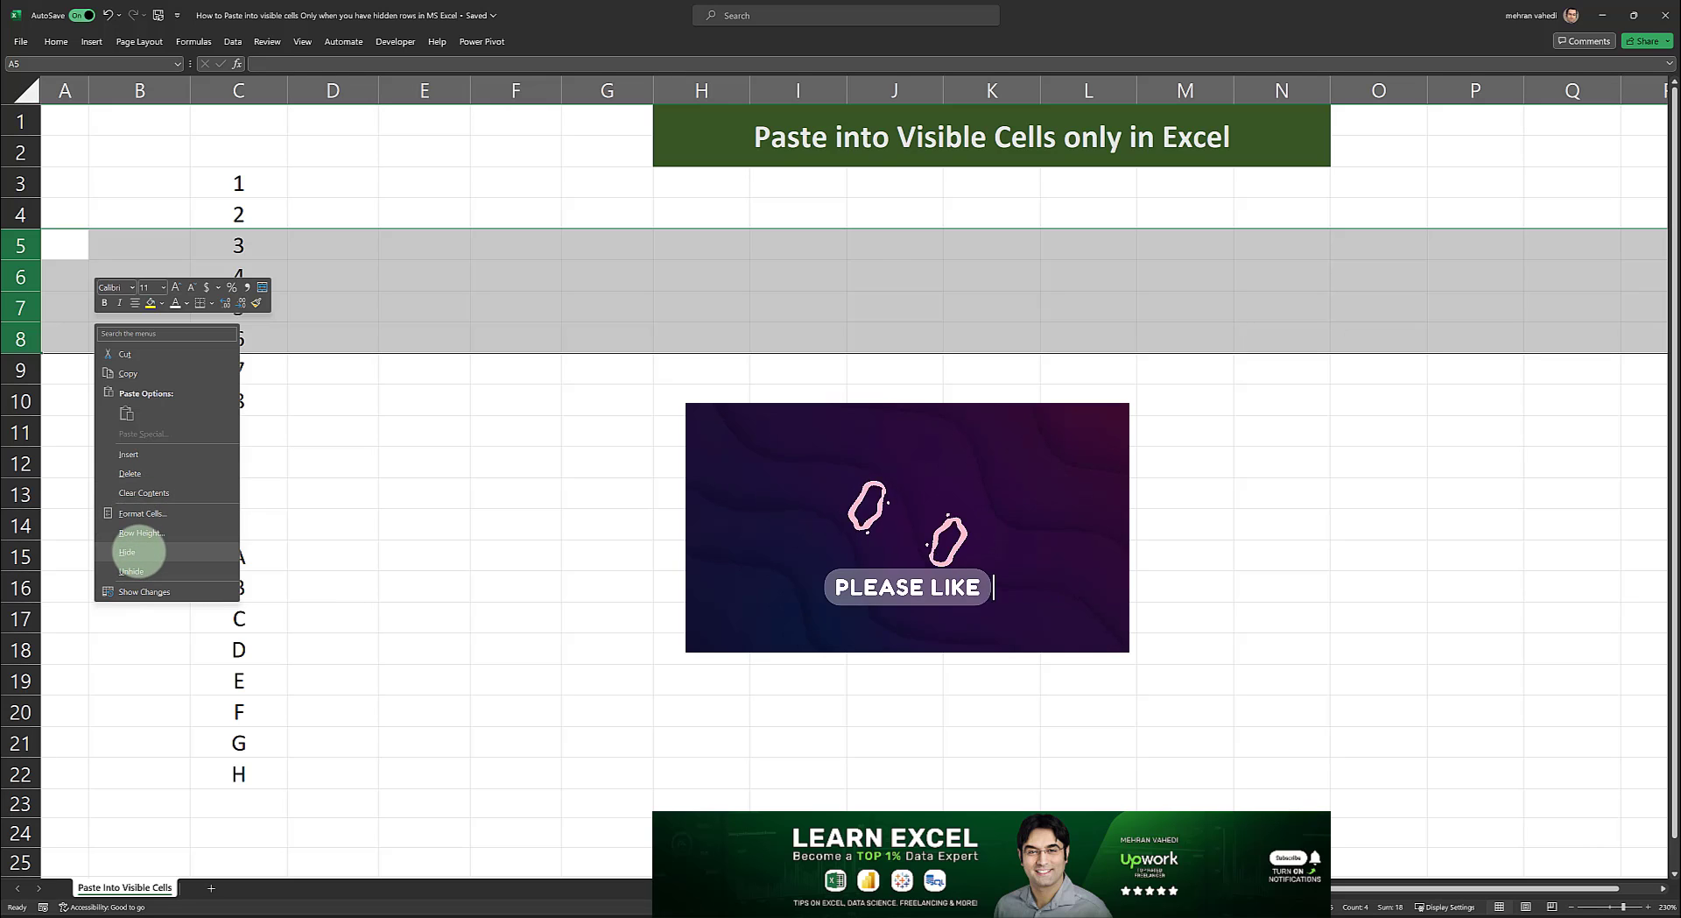
{"action": "left_click", "coordinate": [138, 552]}
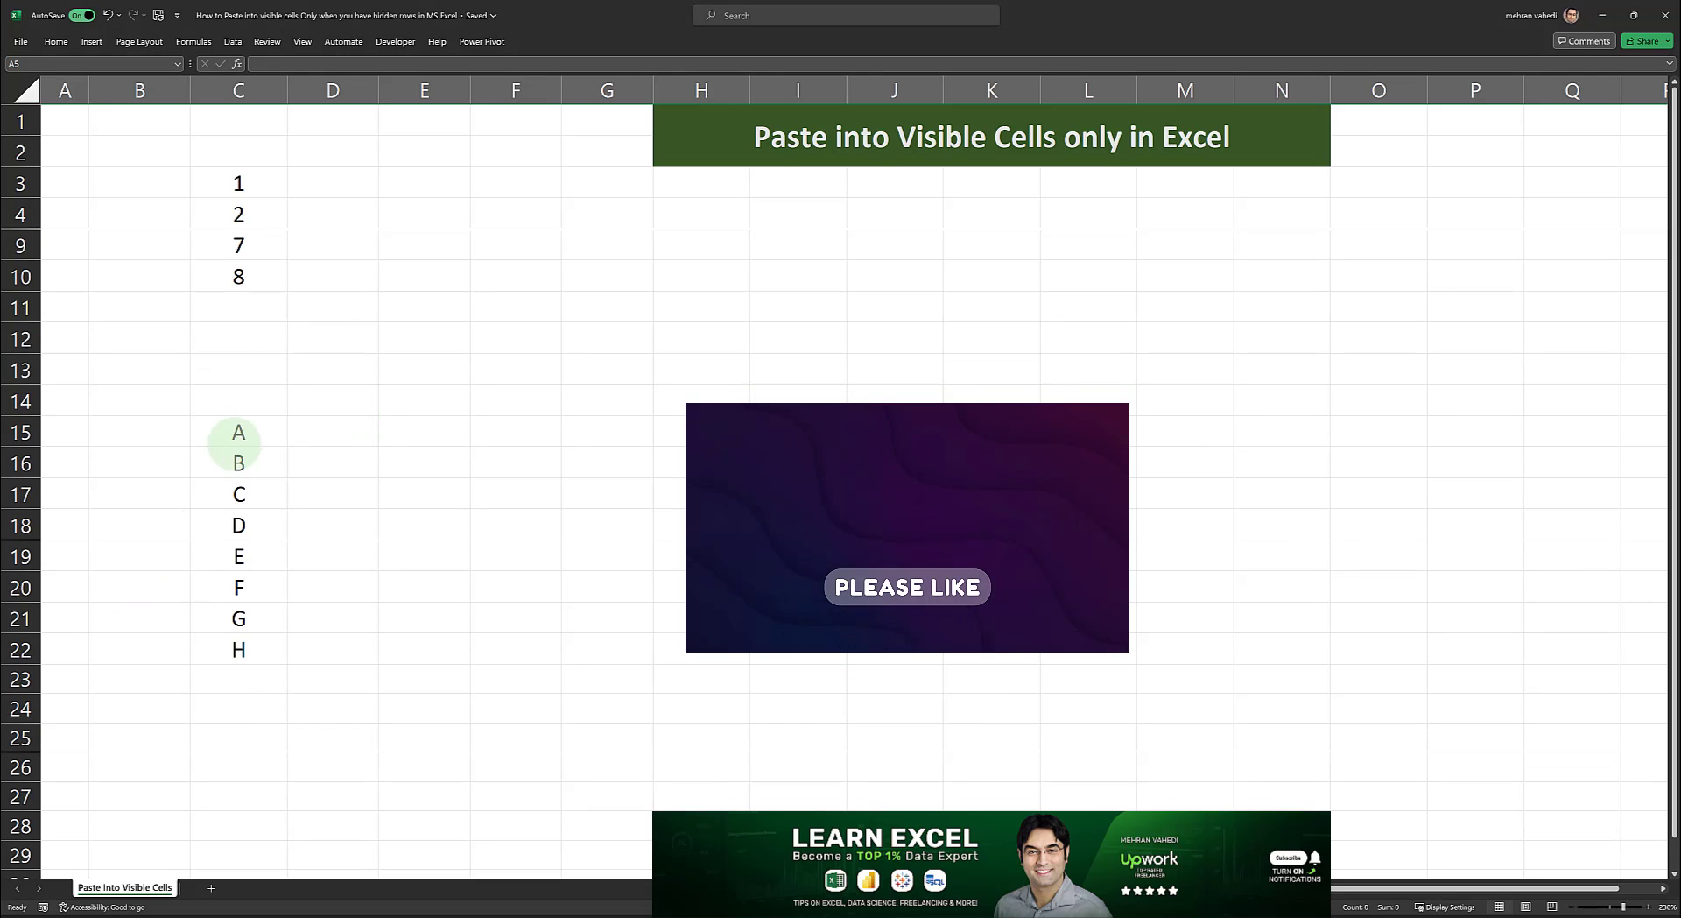
- Unhide the rows between rows 4 and 9
{"action": "left_click_drag", "start_coordinate": [238, 432], "coordinate": [238, 462]}
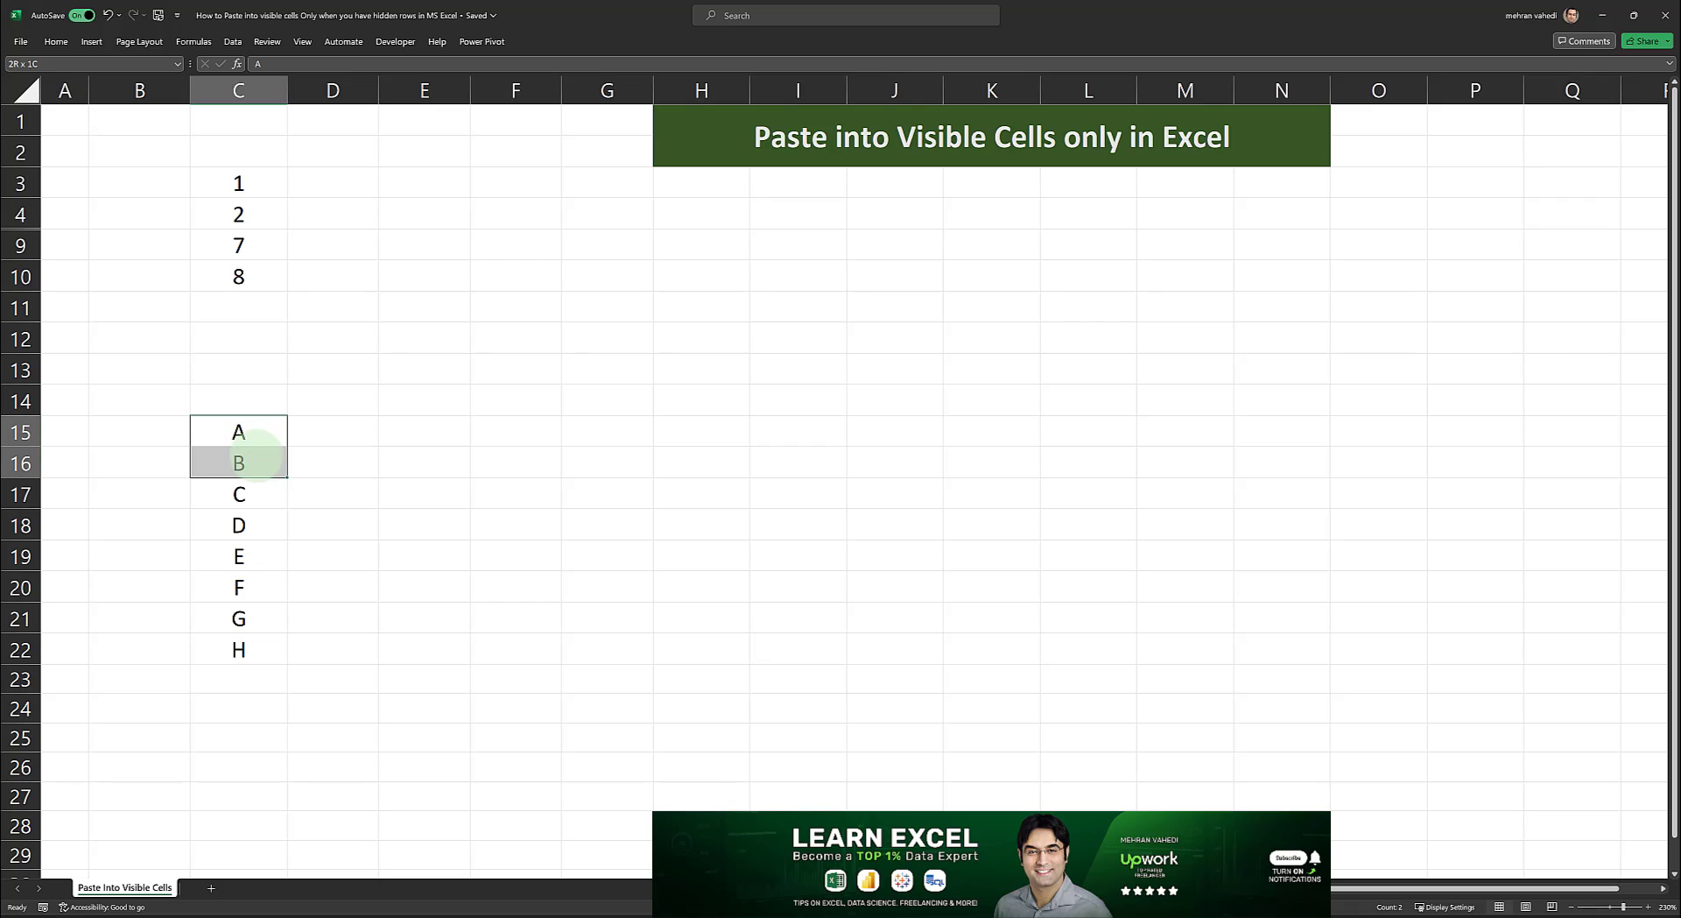
{"action": "key", "text": "ctrl+v"}
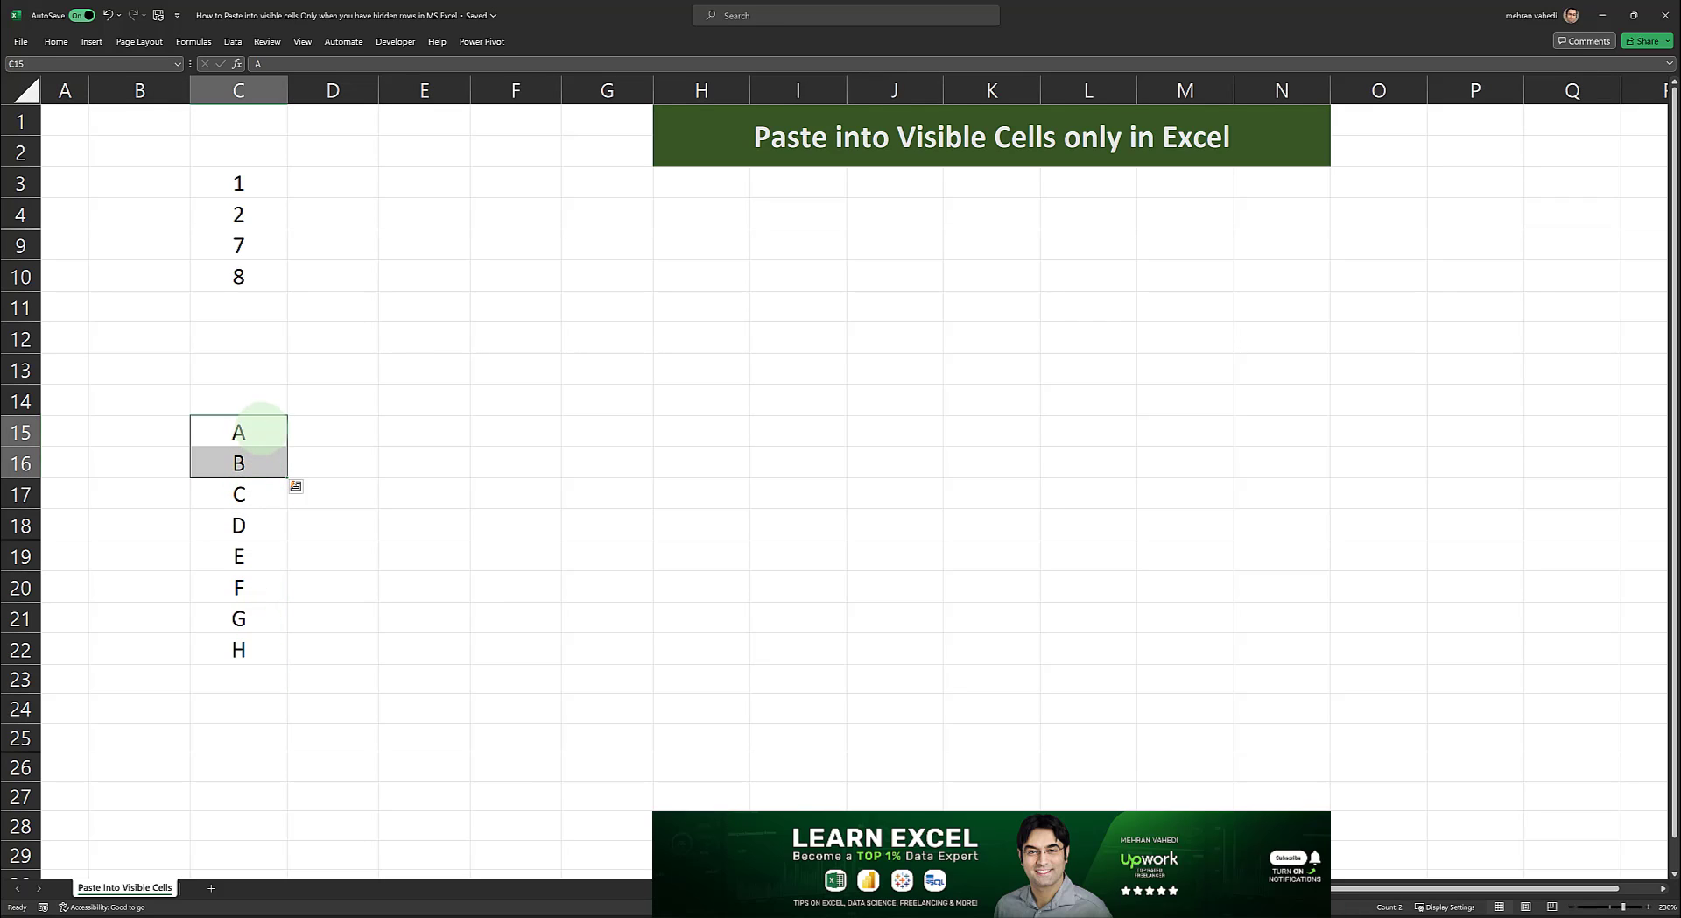
{"action": "left_click", "coordinate": [261, 427]}
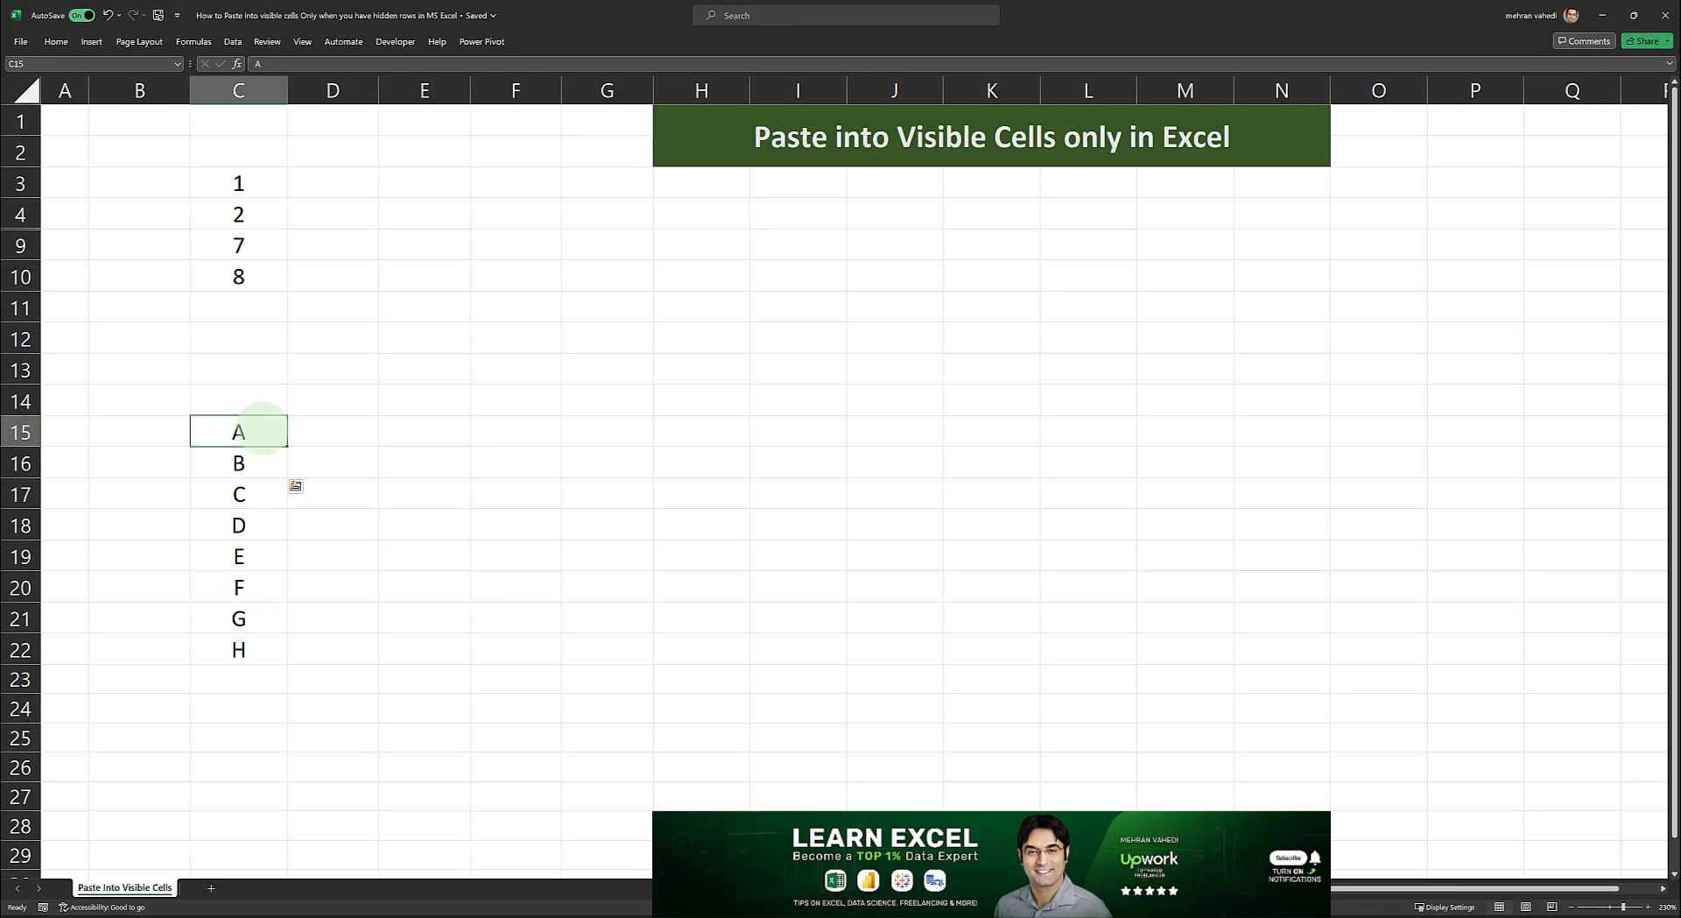
{"action": "left_click_drag", "start_coordinate": [261, 427], "coordinate": [240, 523]}
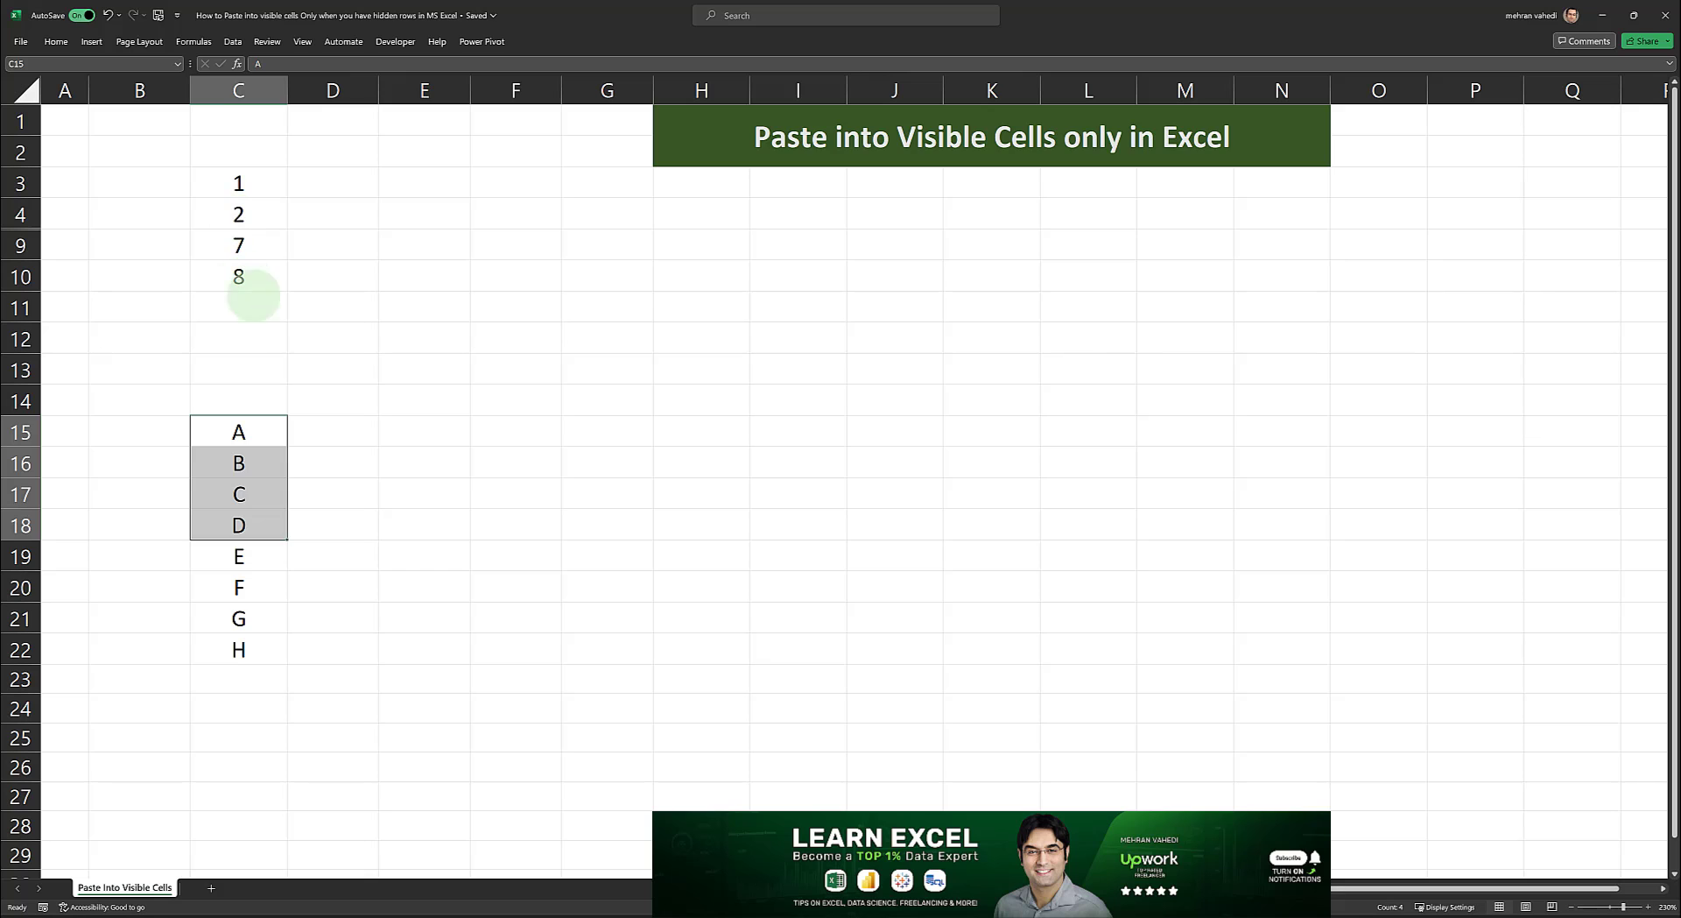
{"action": "left_click_drag", "start_coordinate": [23, 212], "coordinate": [22, 245]}
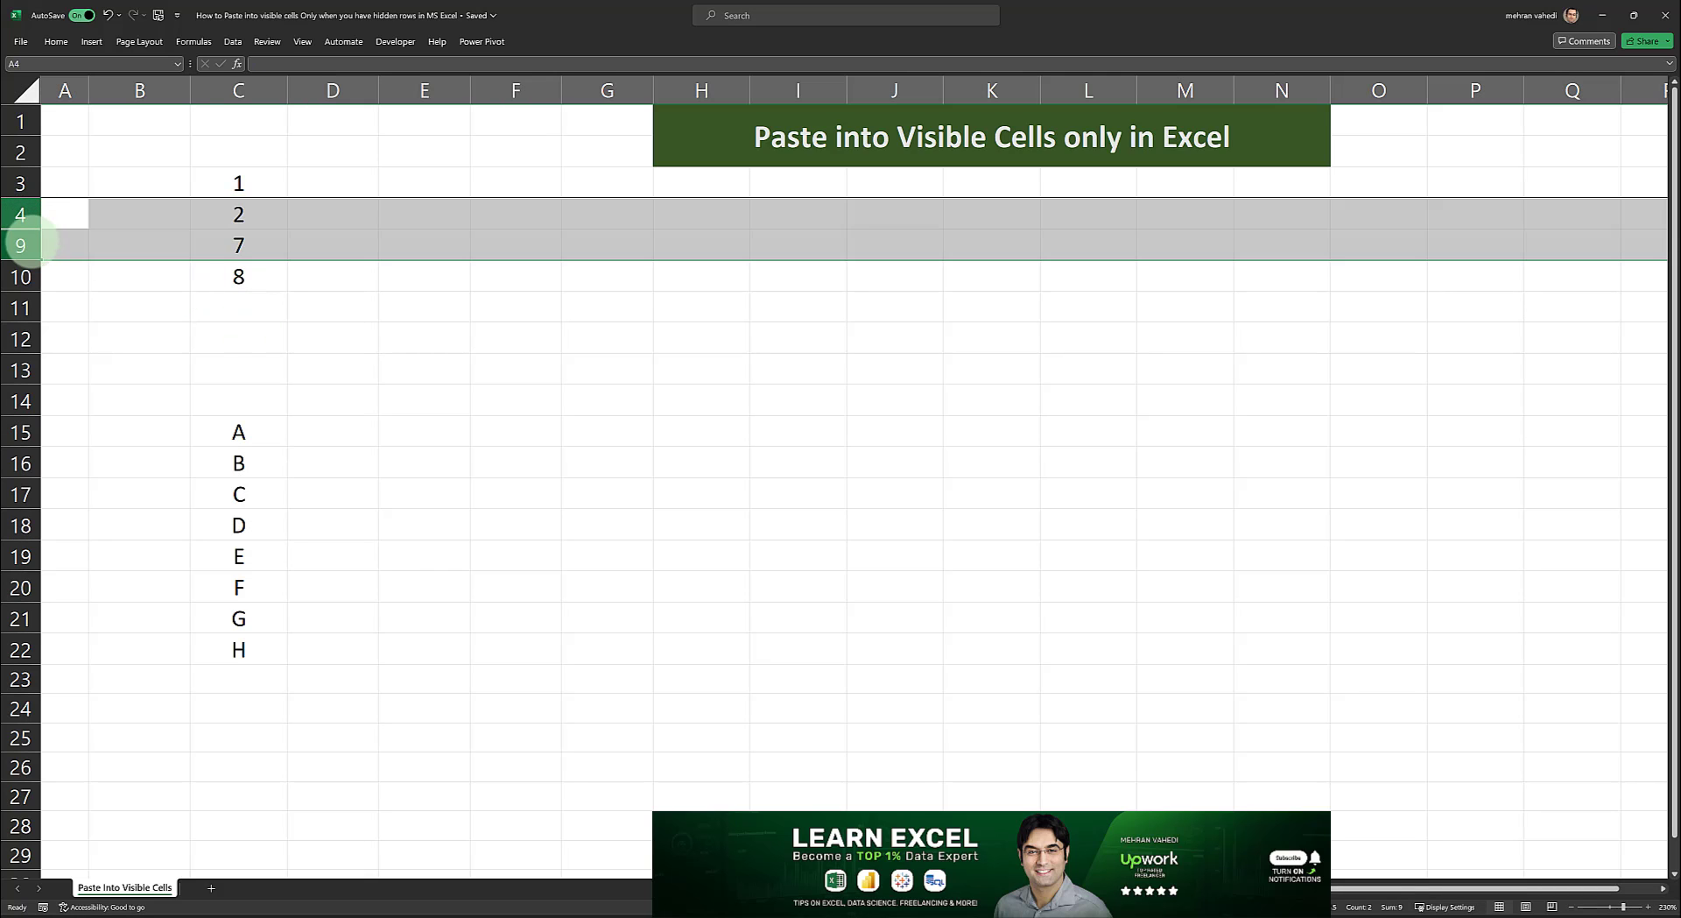
{"action": "right_click", "coordinate": [21, 246]}
{"action": "left_click", "coordinate": [76, 490]}
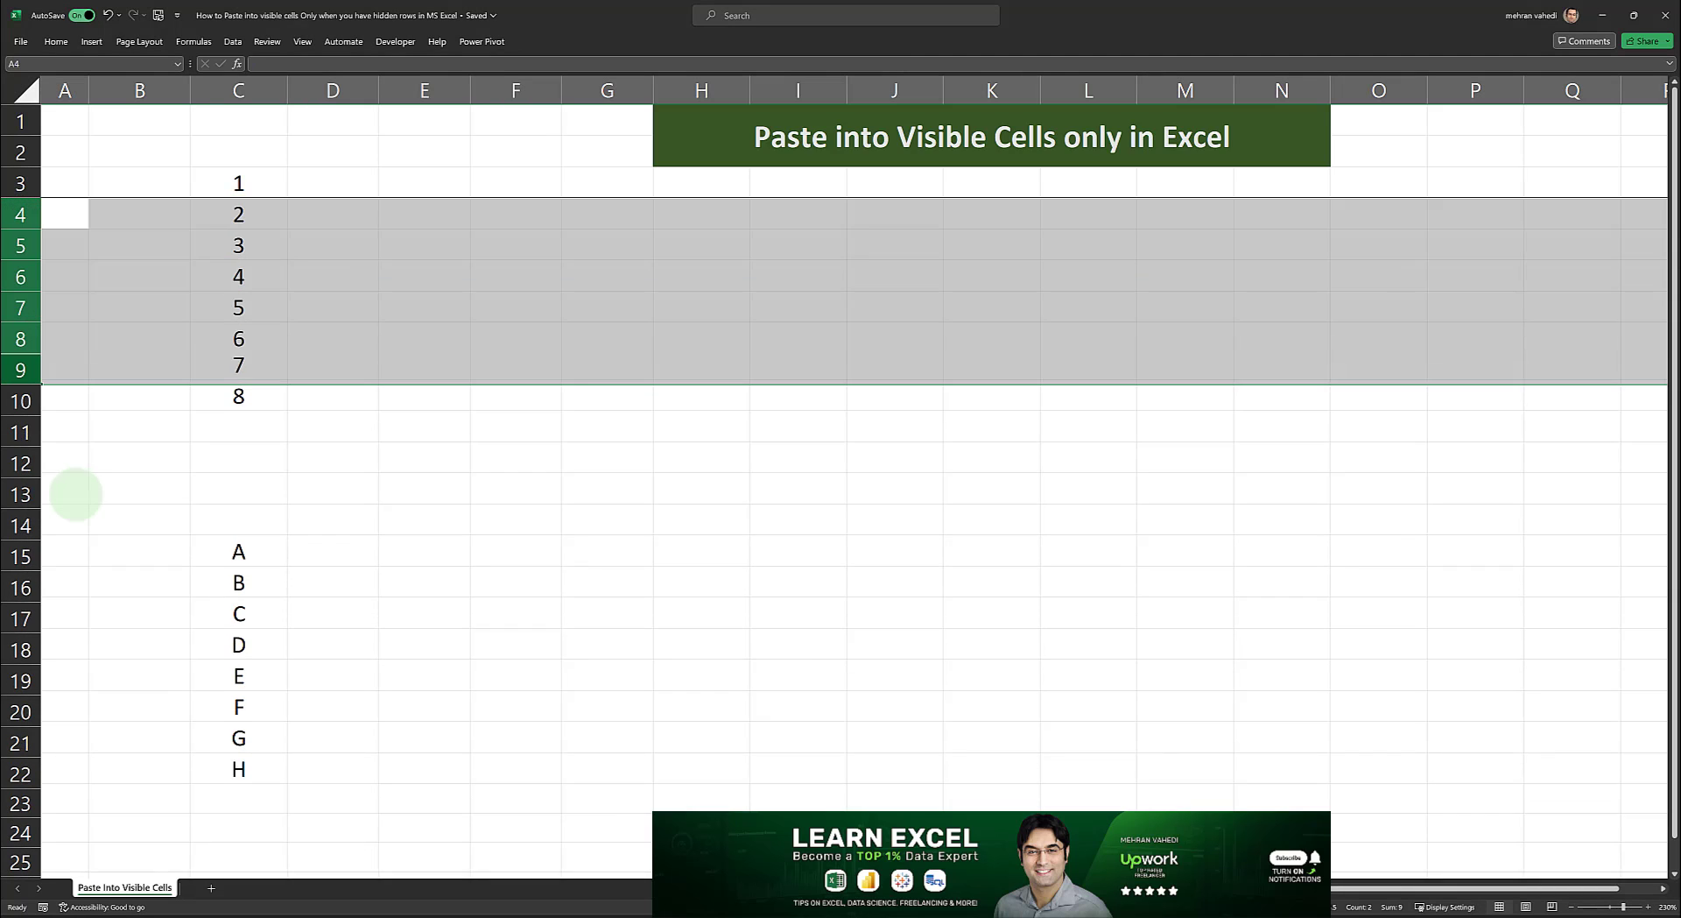
- Add a helper column beside the list by filling B3:B10 with the number series 1 to 8
{"action": "left_click", "coordinate": [177, 190]}
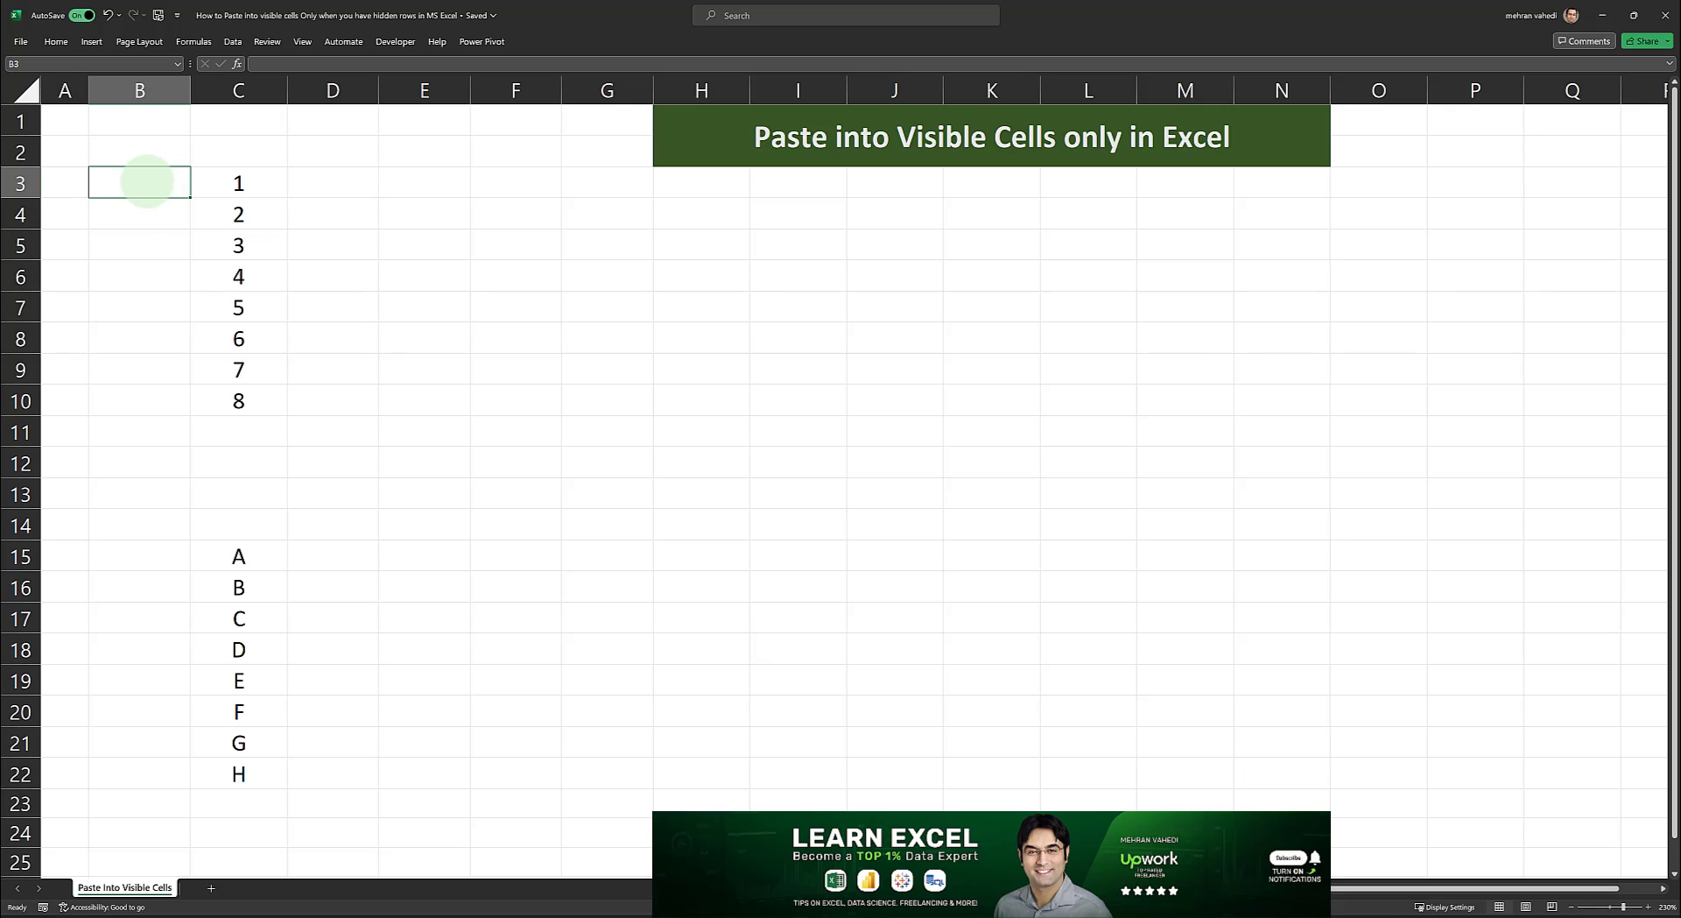
{"action": "type", "text": "1"}
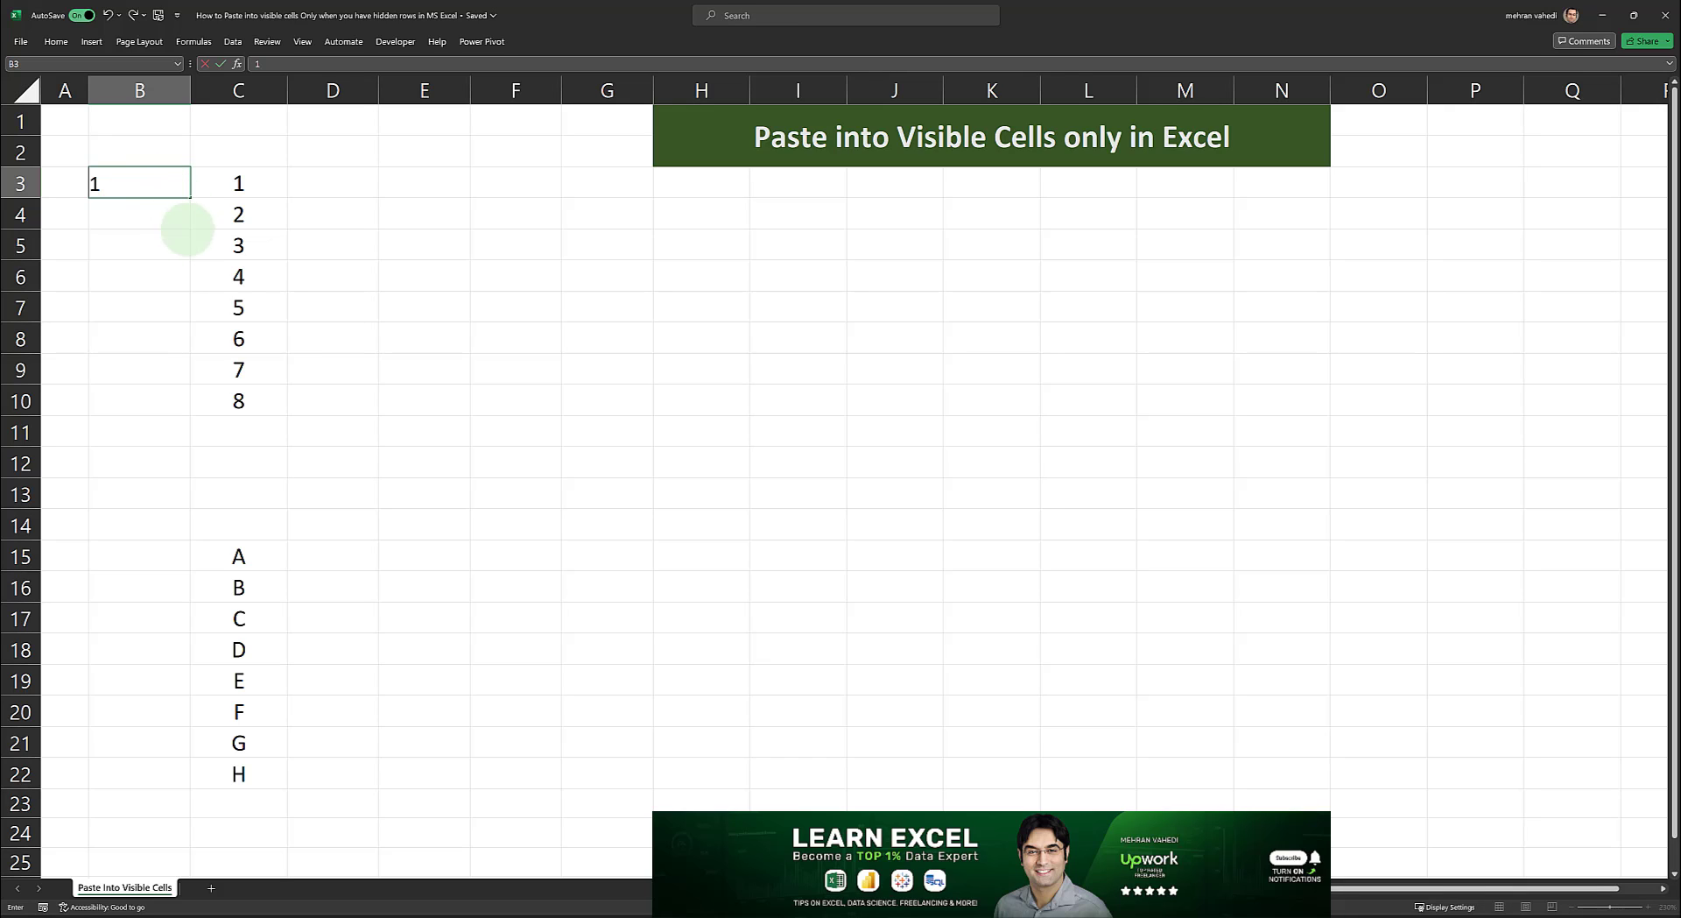
{"action": "left_click_drag", "start_coordinate": [246, 175], "coordinate": [238, 401]}
{"action": "left_click", "coordinate": [184, 189]}
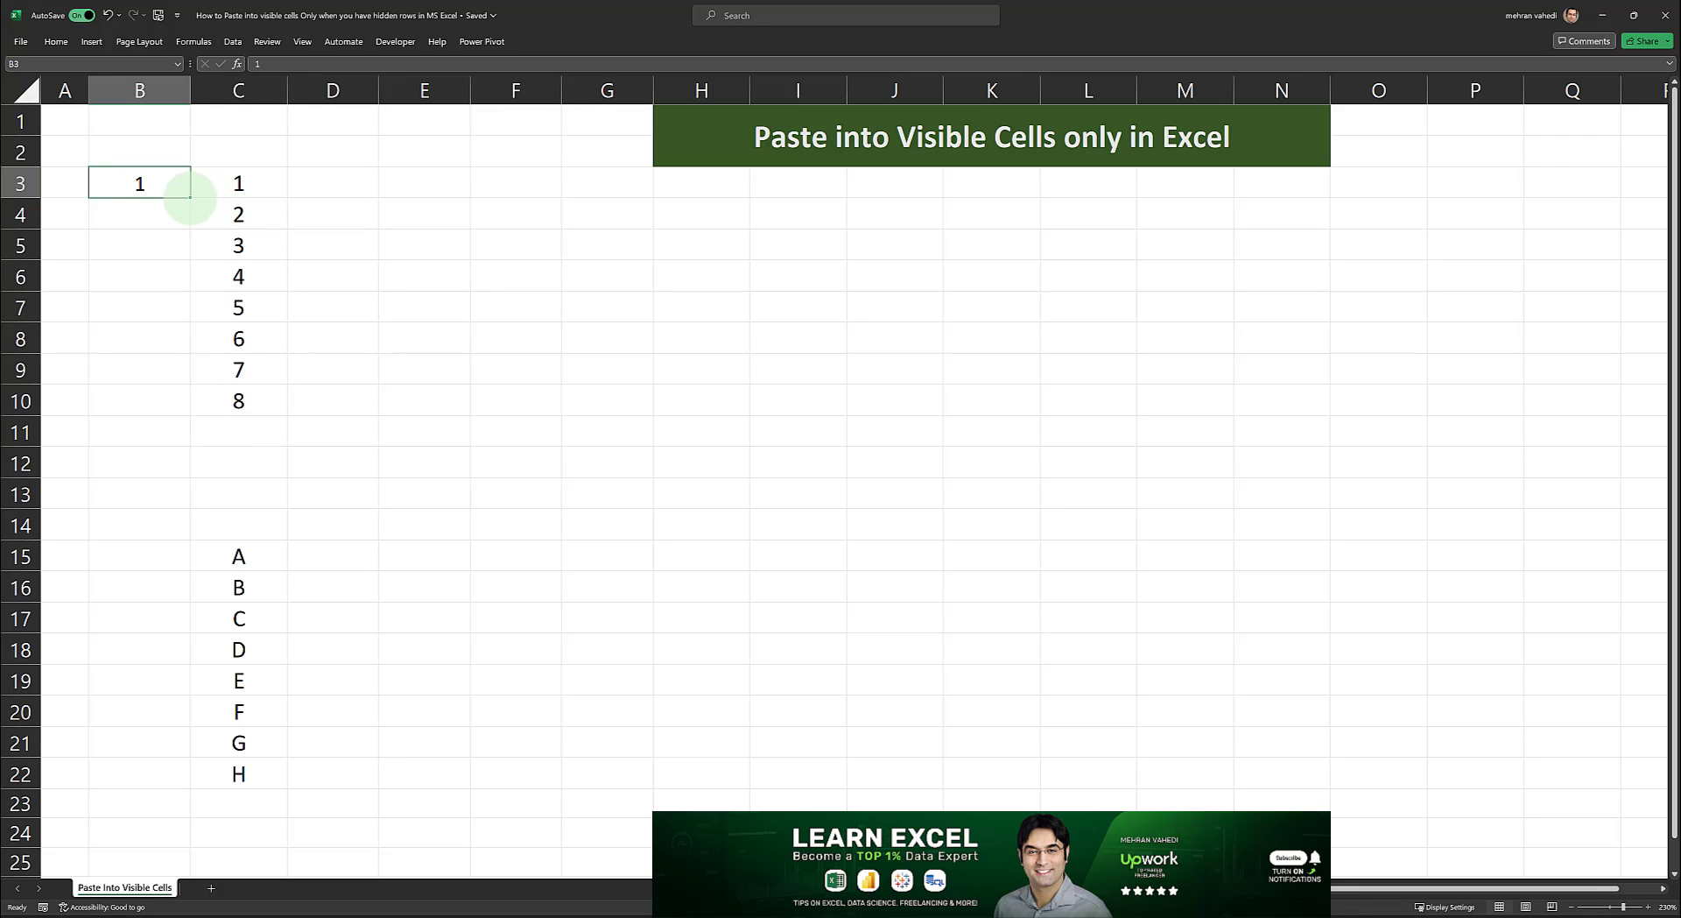
{"action": "left_click_drag", "start_coordinate": [189, 197], "coordinate": [168, 398]}
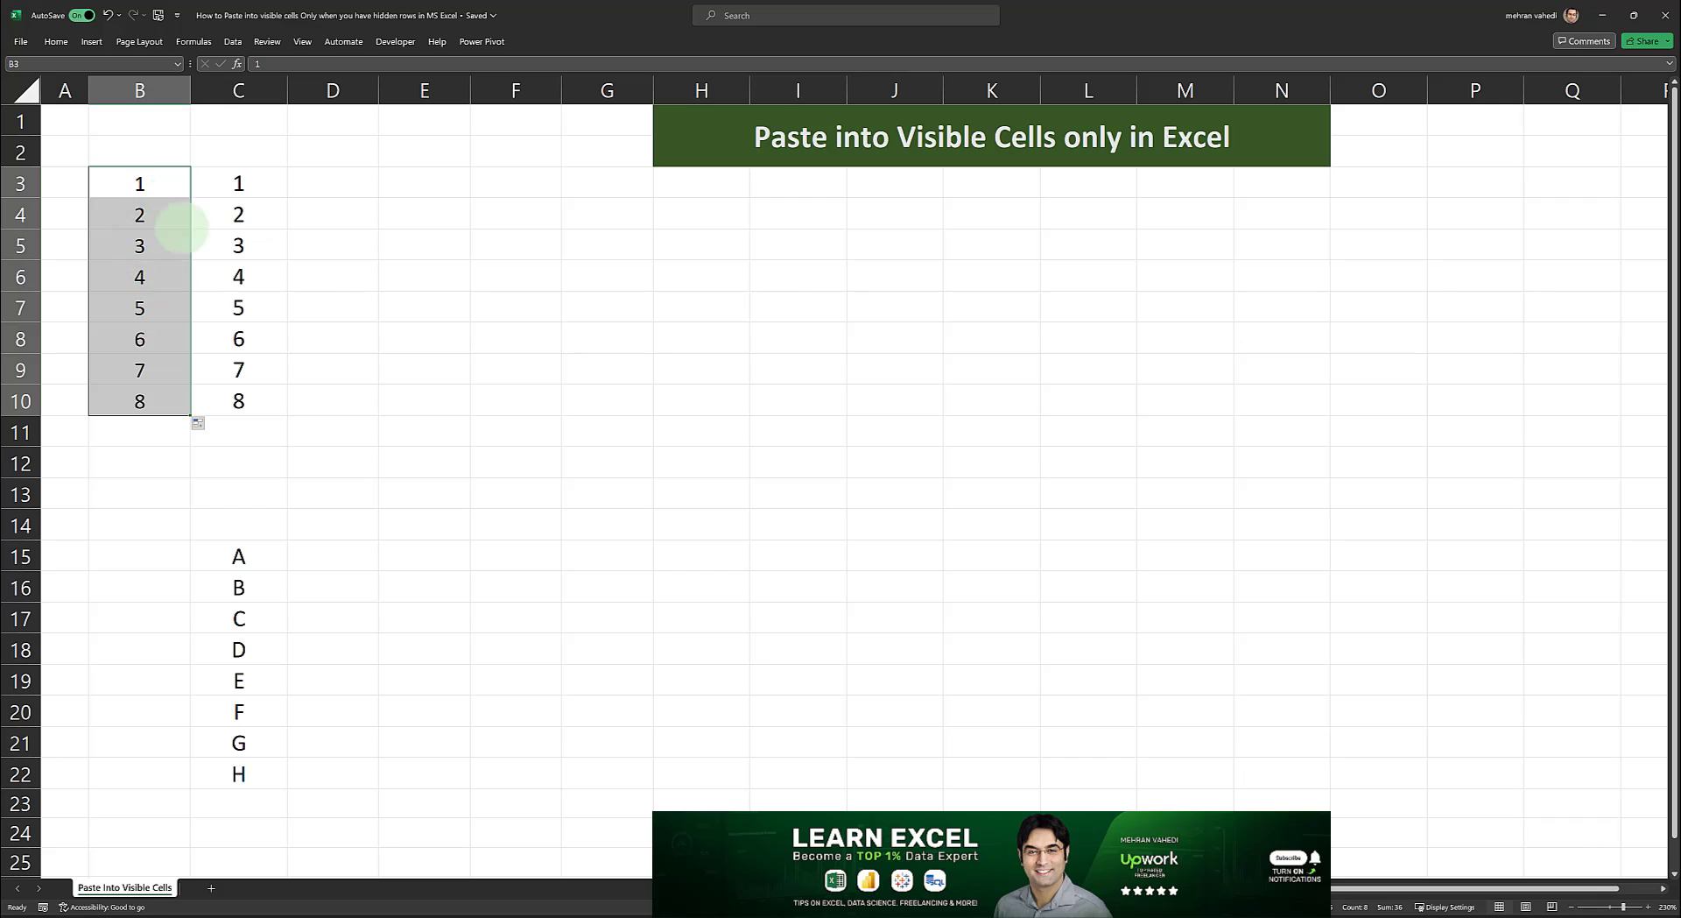
{"action": "left_click_drag", "start_coordinate": [251, 184], "coordinate": [249, 401]}
{"action": "left_click_drag", "start_coordinate": [156, 182], "coordinate": [147, 401]}
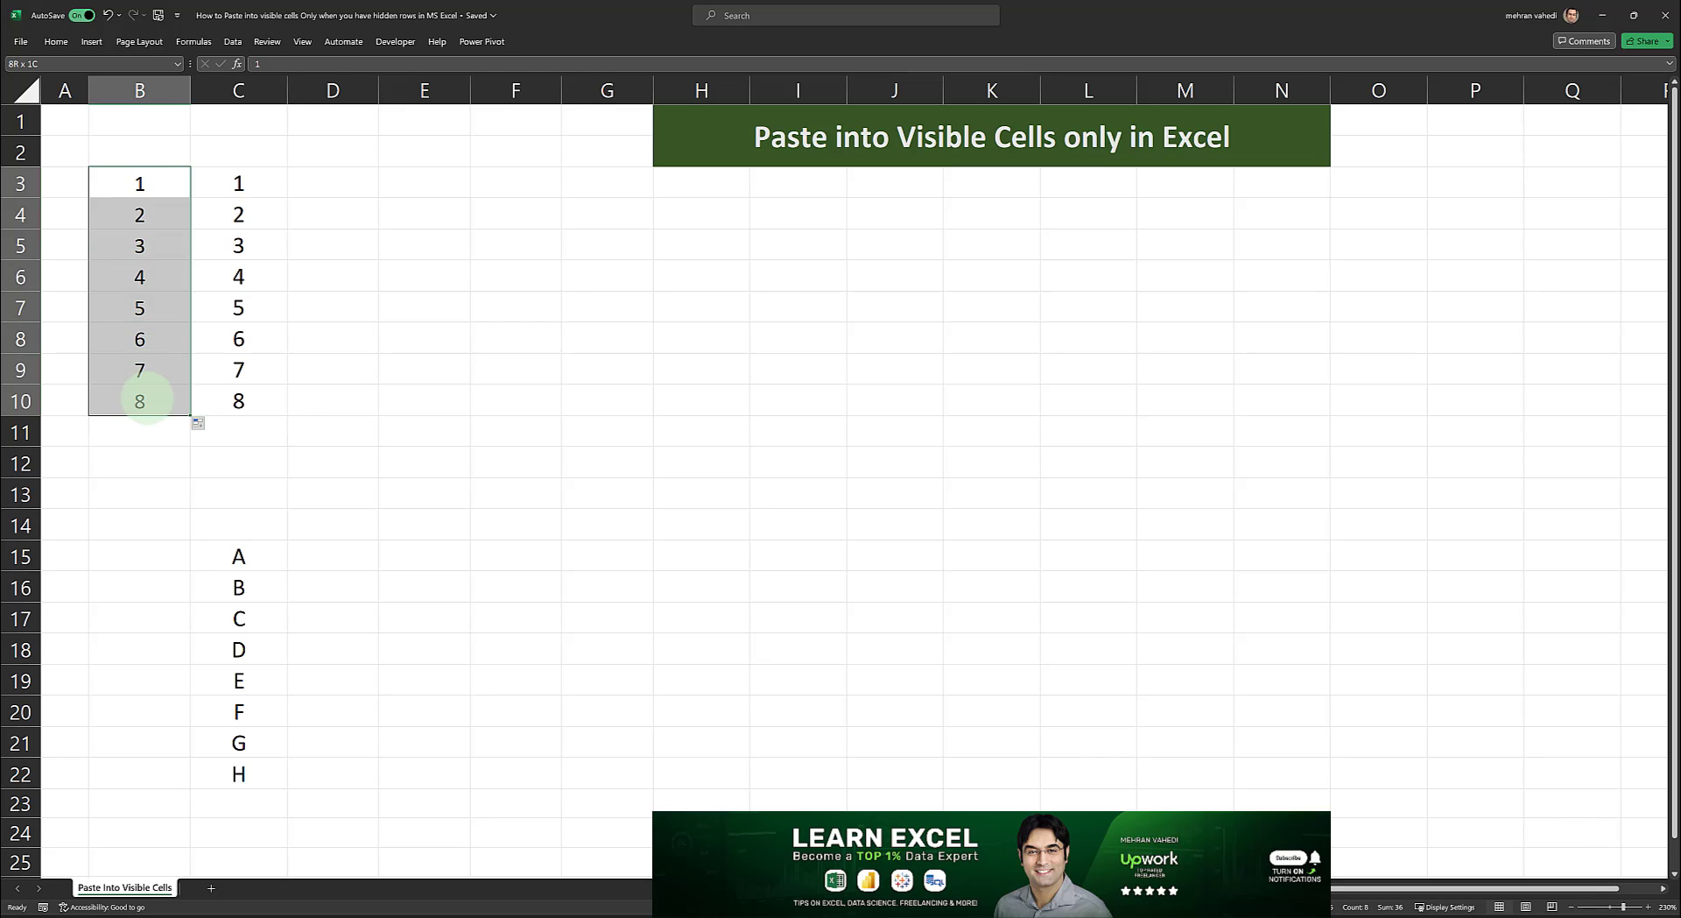
{"action": "left_click_drag", "start_coordinate": [236, 180], "coordinate": [248, 404]}
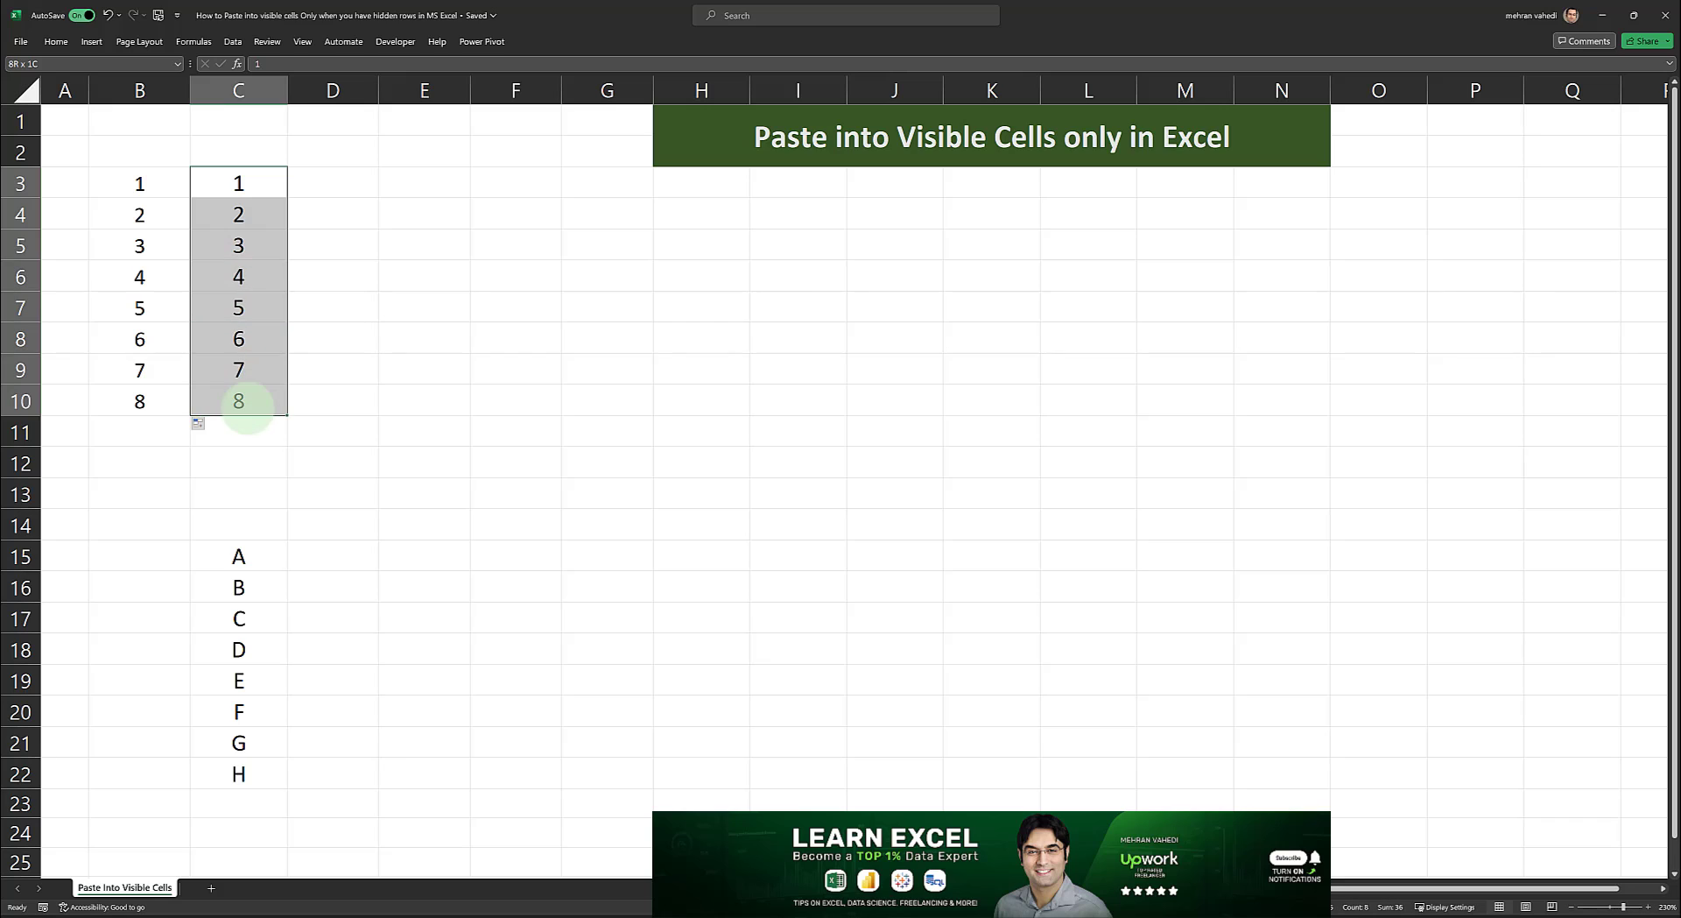
{"action": "left_click", "coordinate": [259, 181]}
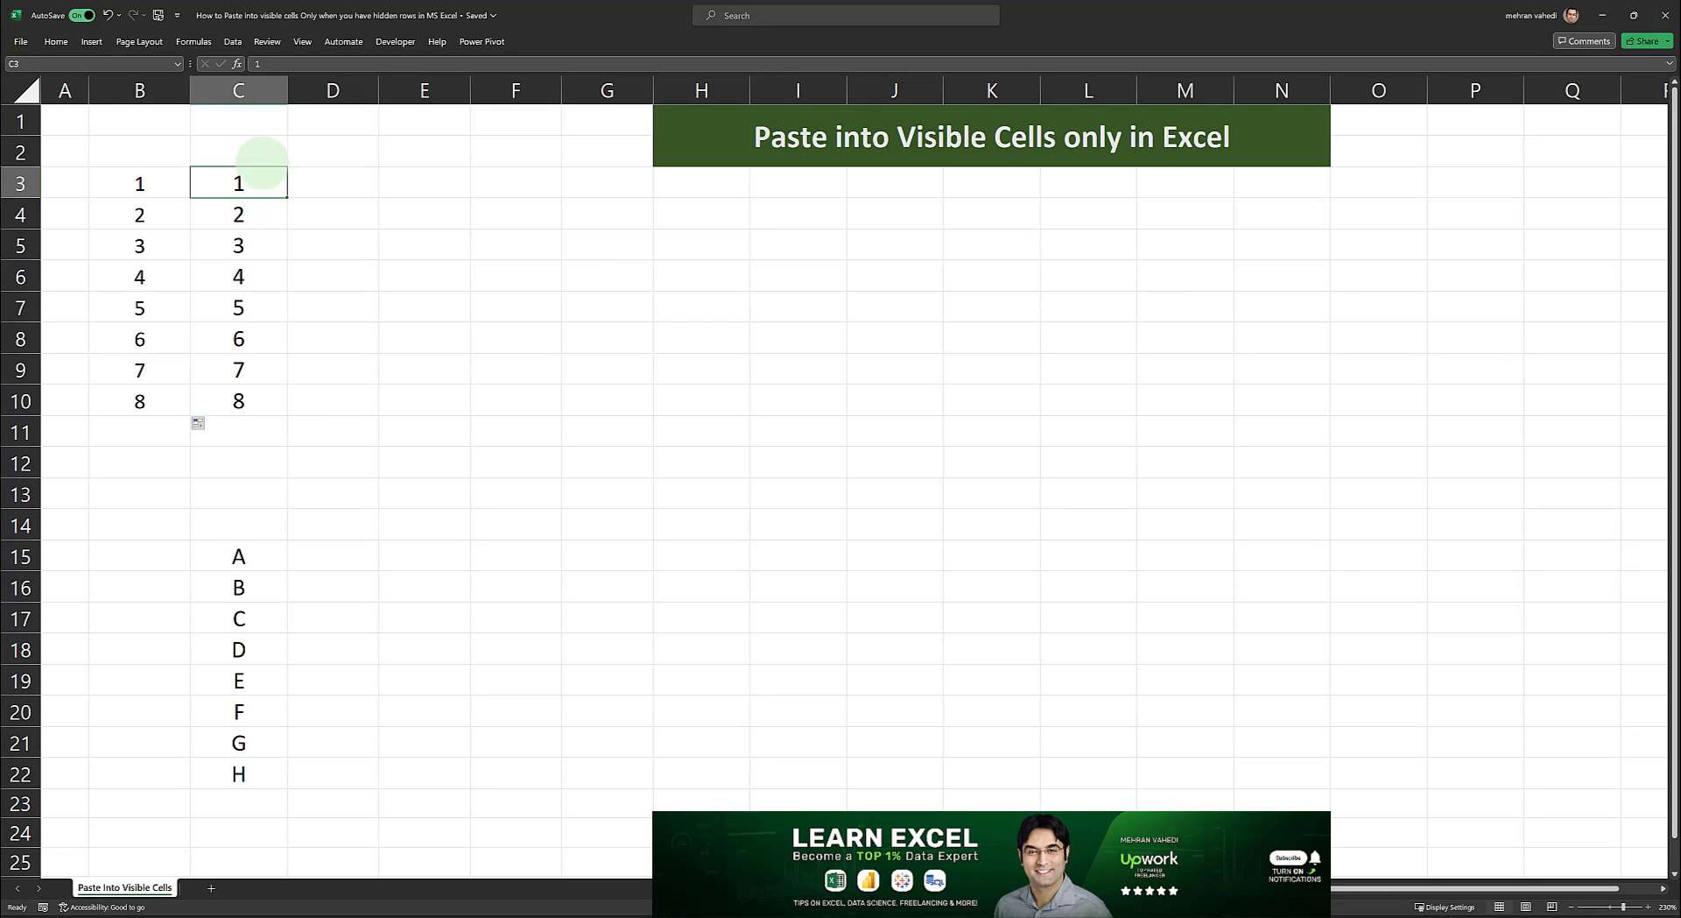
{"action": "key", "text": "Left"}
{"action": "key", "text": "ctrl+shift+Down"}
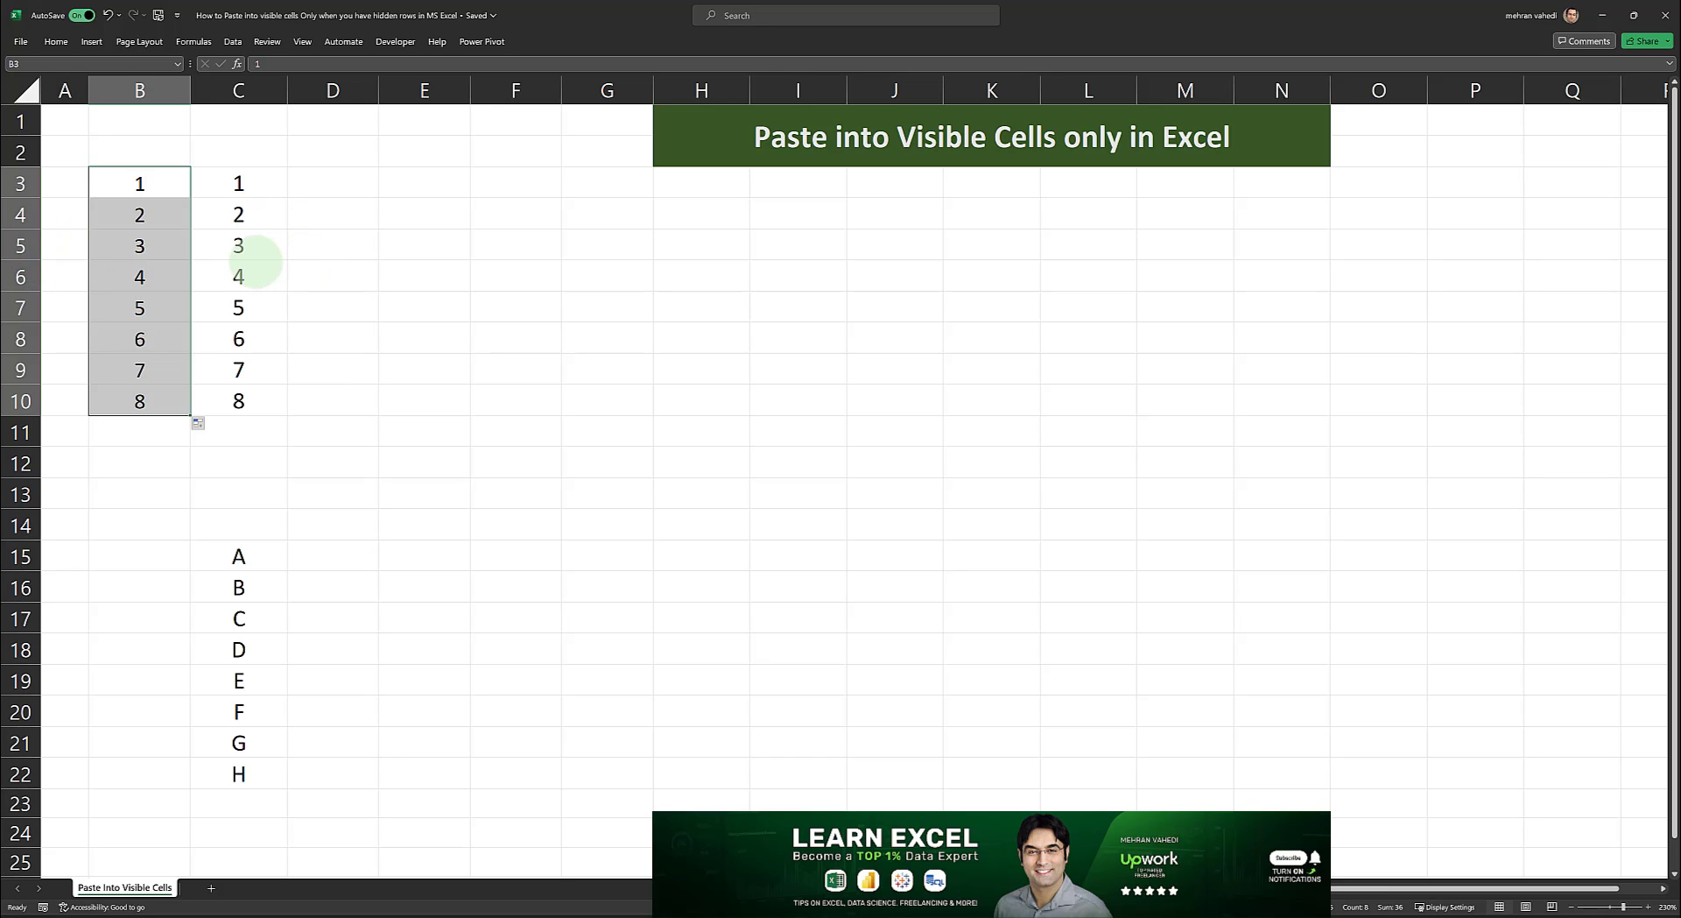
- Hide rows 5 to 8 of the sheet, covering both the helper column and the number list
{"action": "left_click_drag", "start_coordinate": [20, 248], "coordinate": [21, 342]}
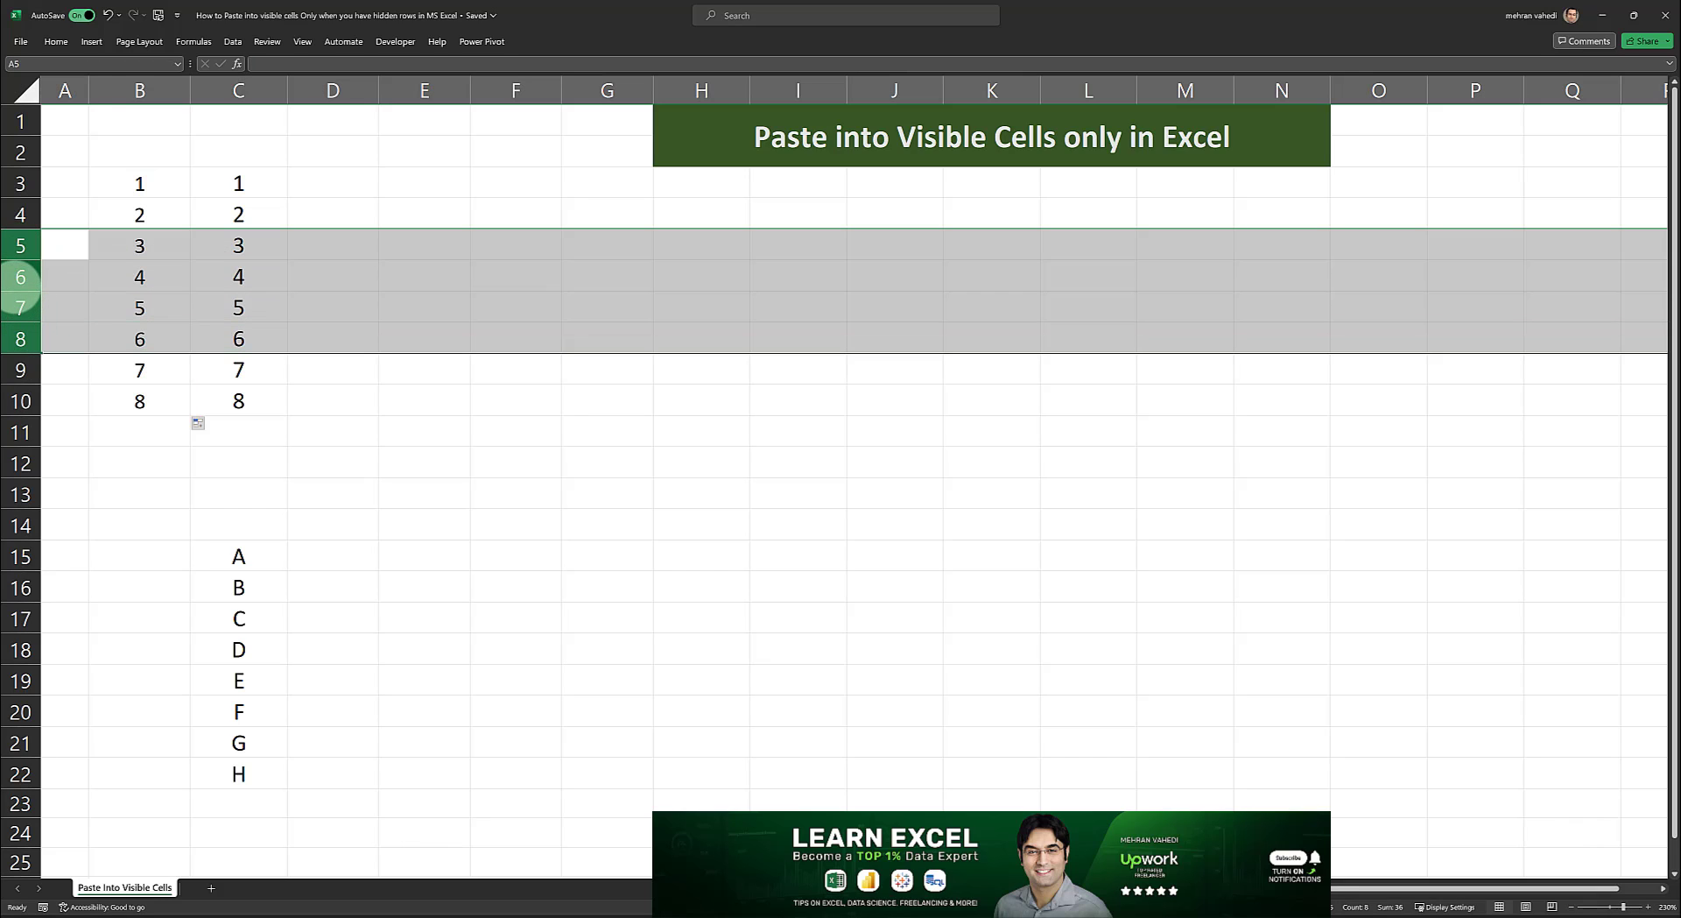
{"action": "right_click", "coordinate": [21, 276]}
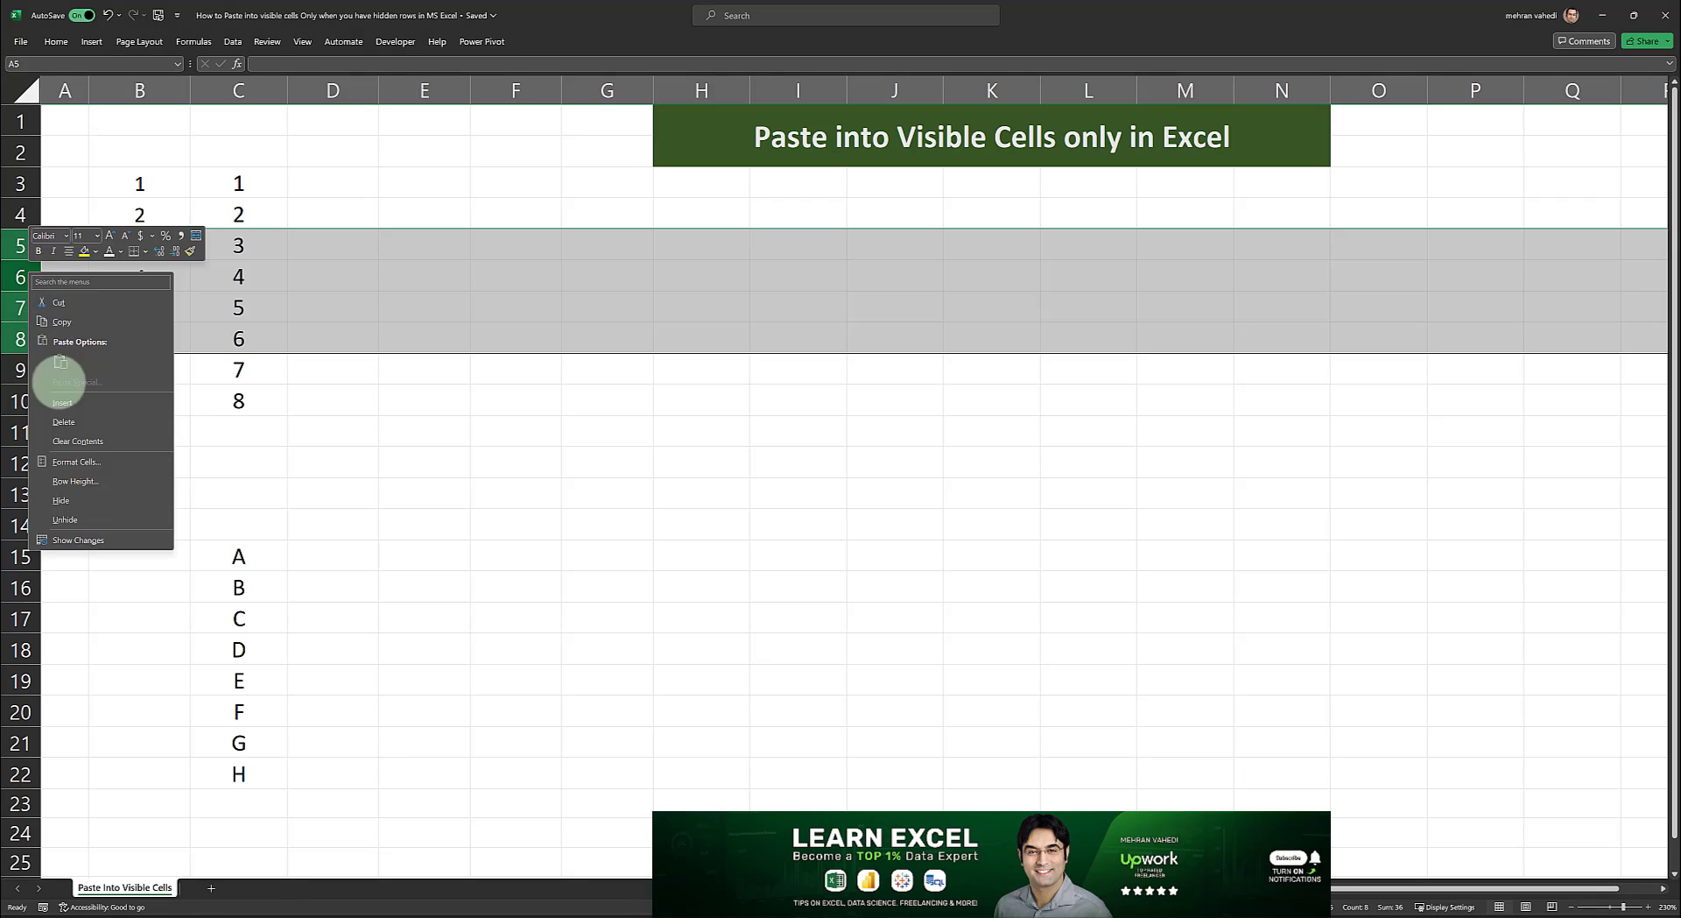
{"action": "left_click", "coordinate": [84, 497]}
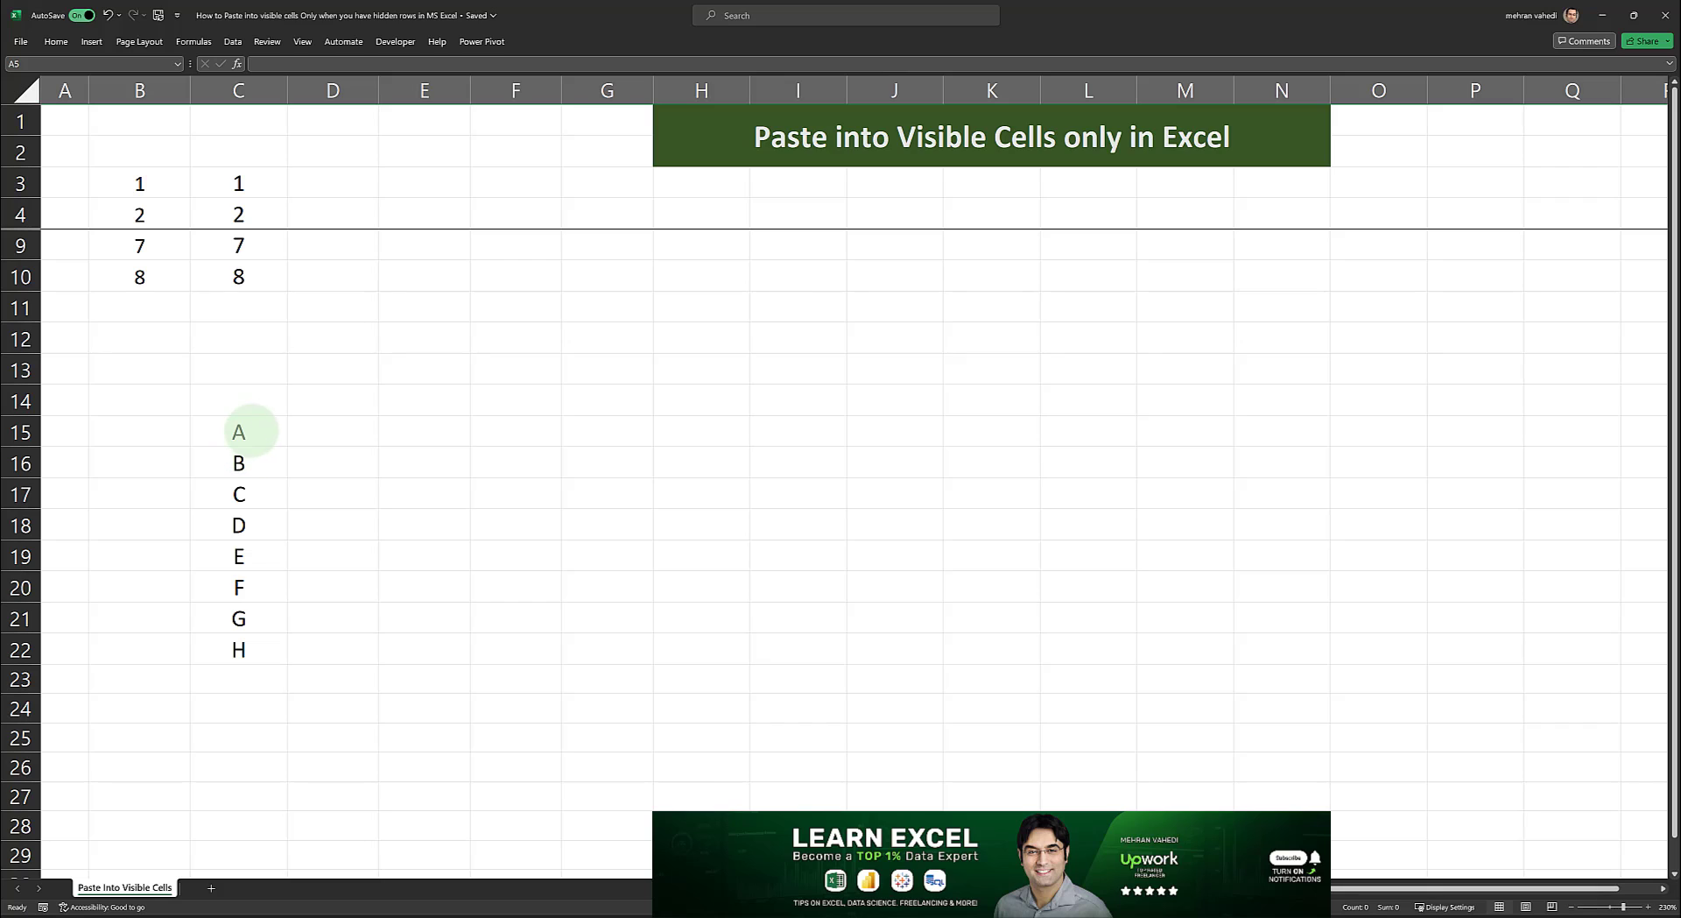
- Select only the visible cells of C3:C10 with Go To Special and fill them with yellow
{"action": "left_click_drag", "start_coordinate": [252, 431], "coordinate": [258, 525]}
{"action": "left_click_drag", "start_coordinate": [251, 182], "coordinate": [252, 274]}
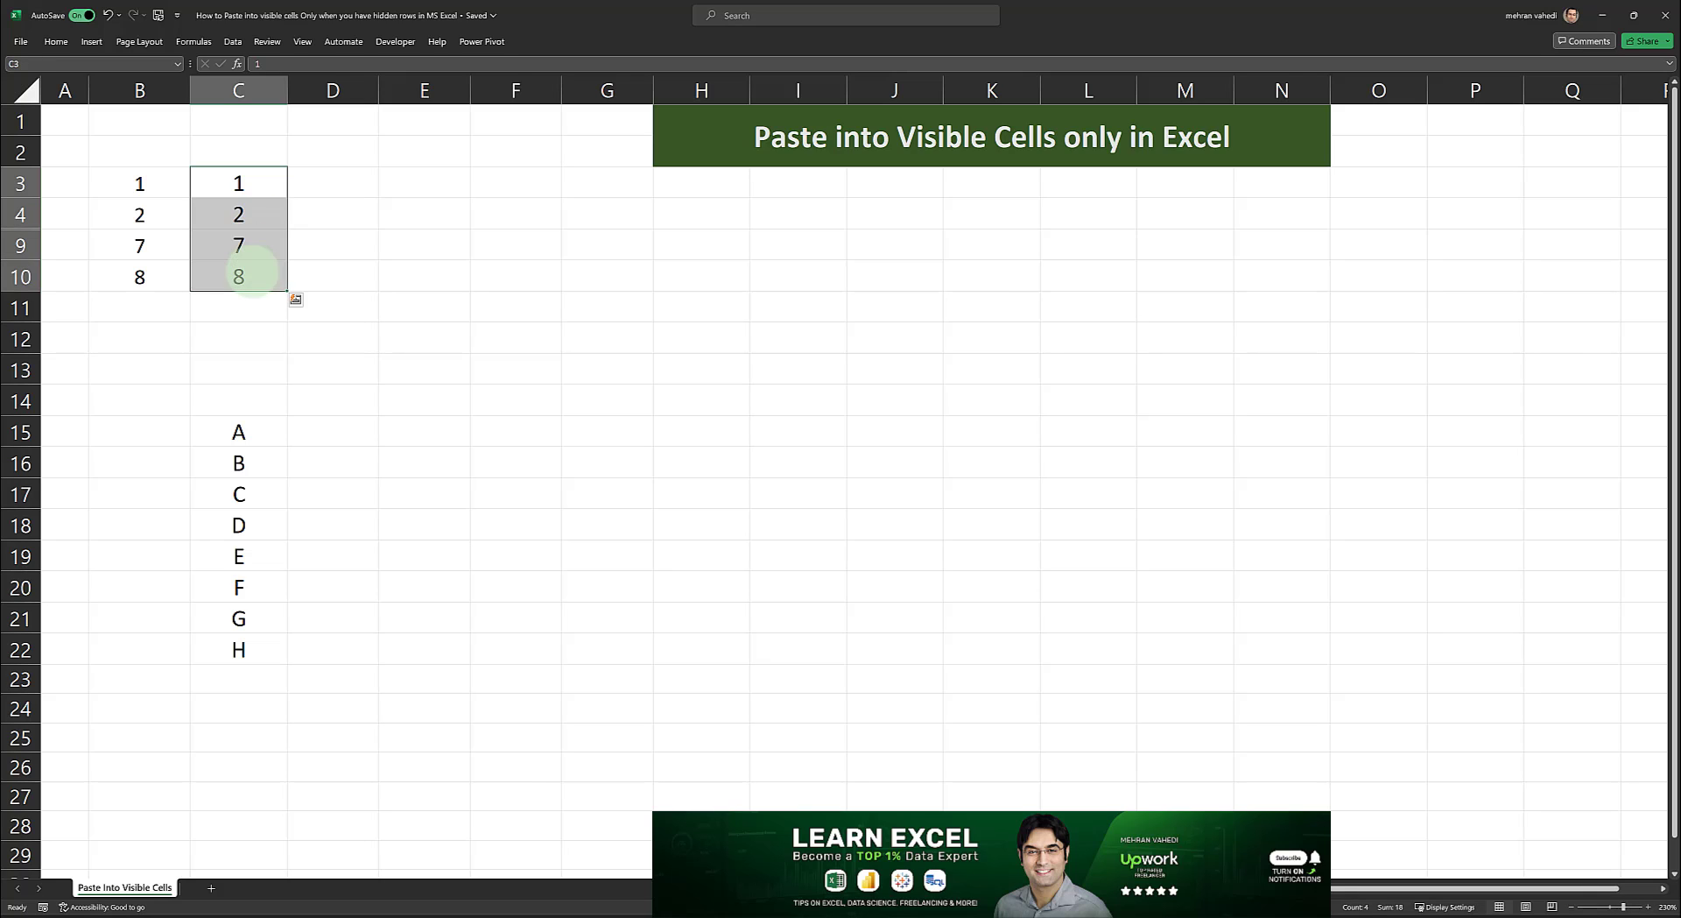
{"action": "key", "text": "ctrl+g"}
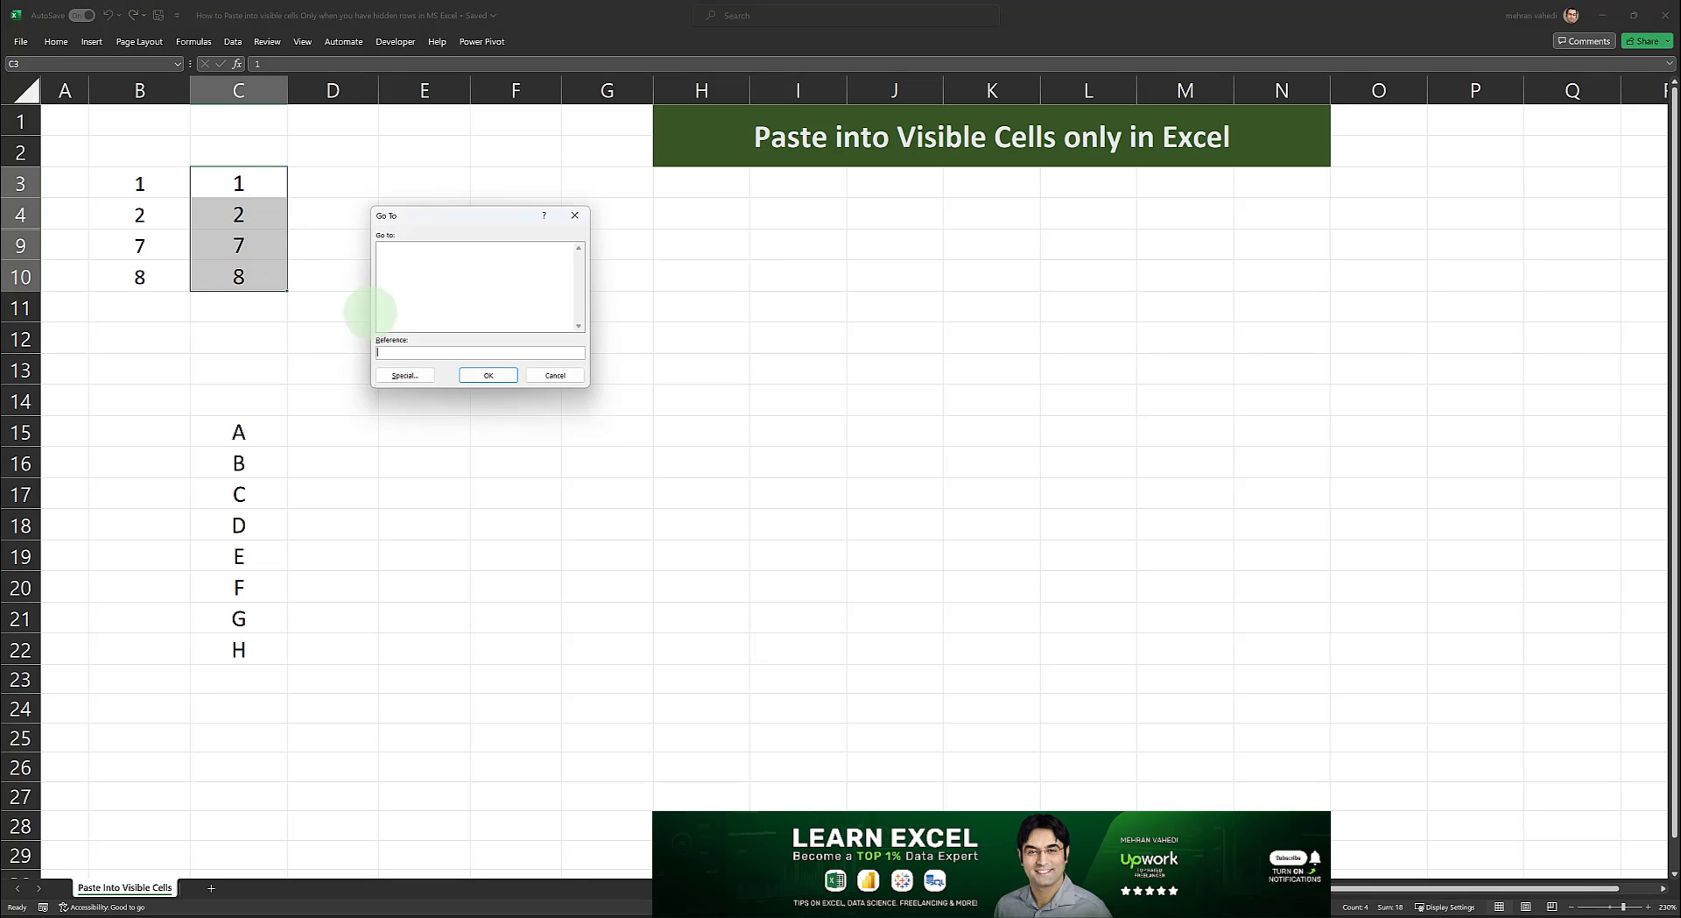
{"action": "left_click", "coordinate": [405, 375]}
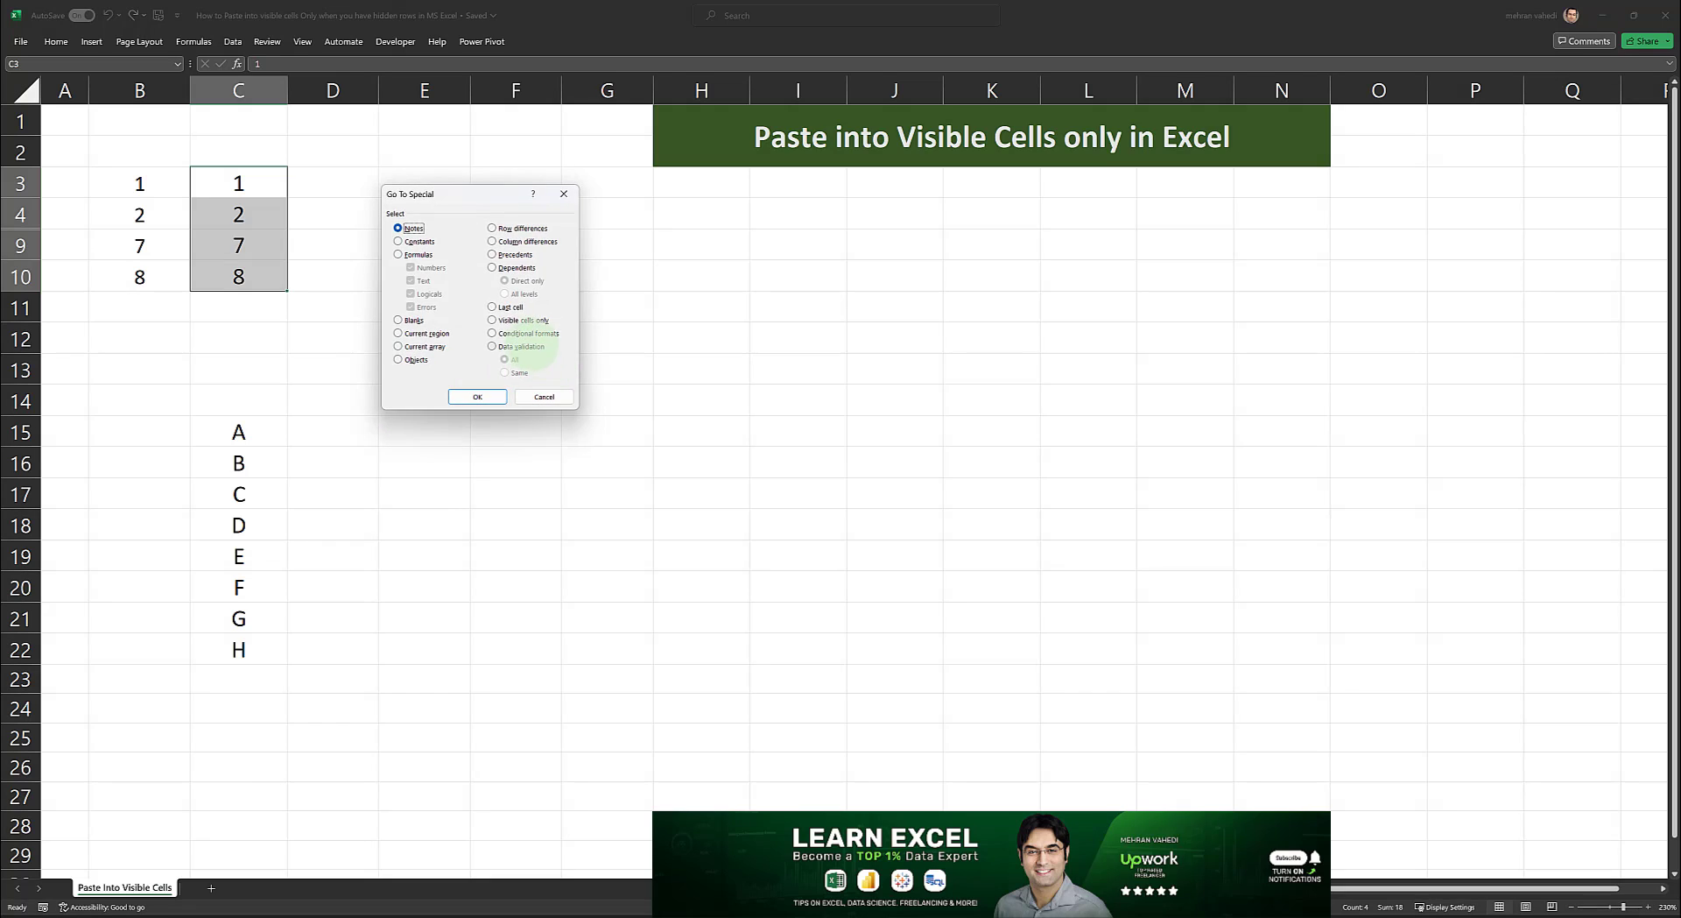
{"action": "left_click", "coordinate": [492, 320]}
{"action": "left_click", "coordinate": [477, 396]}
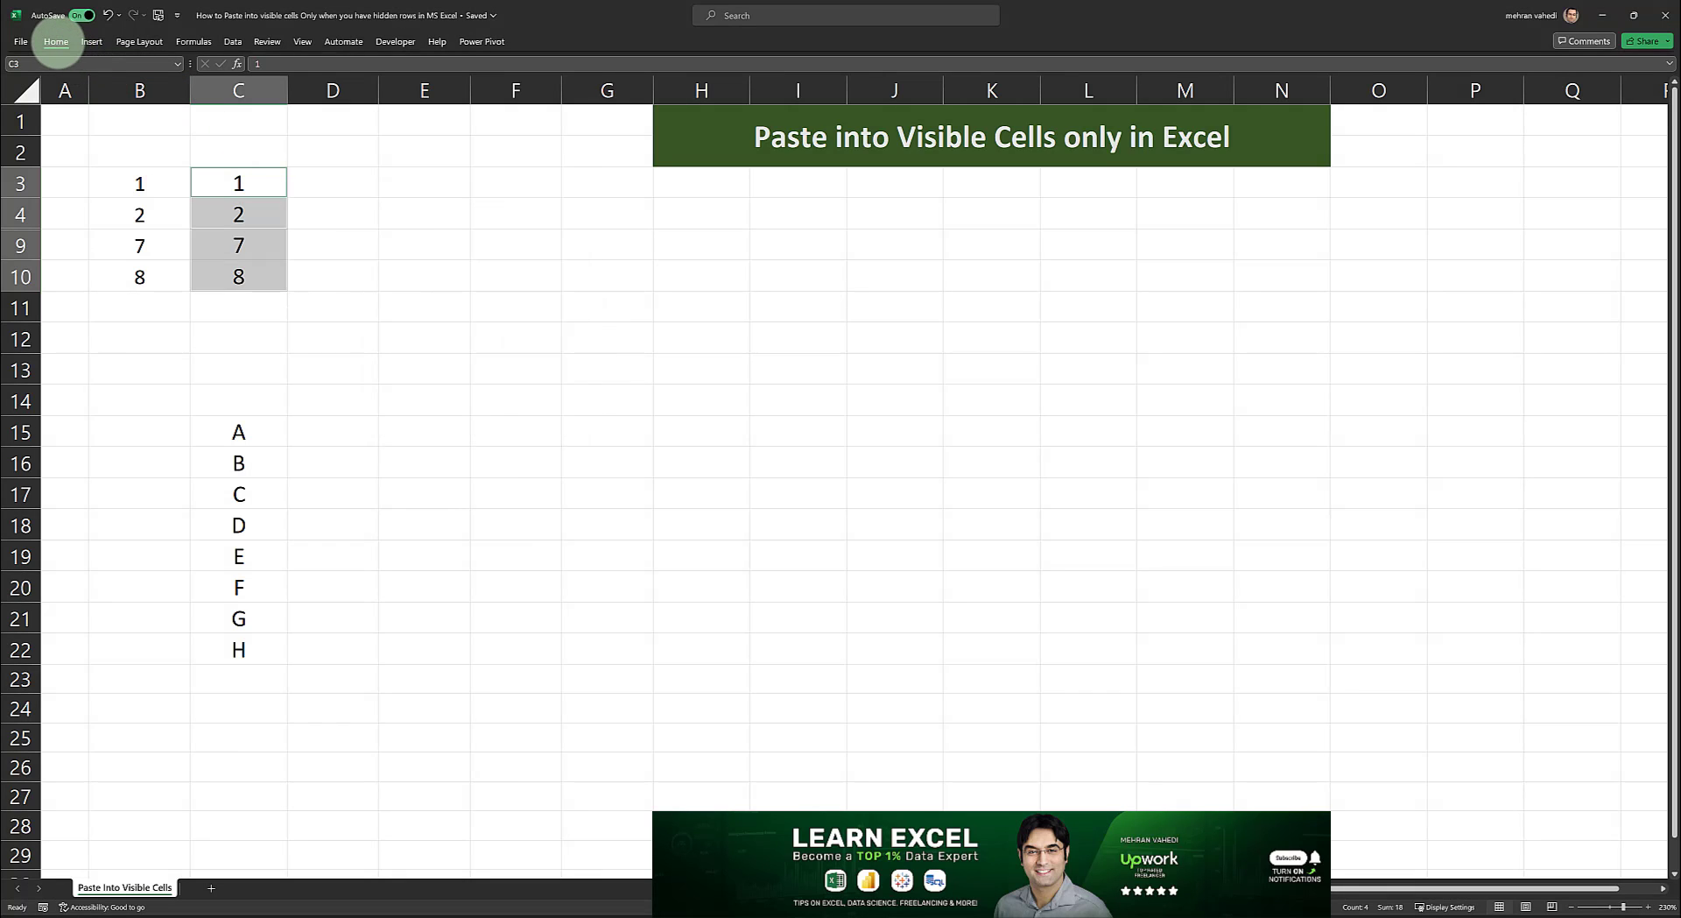
{"action": "left_click", "coordinate": [56, 41]}
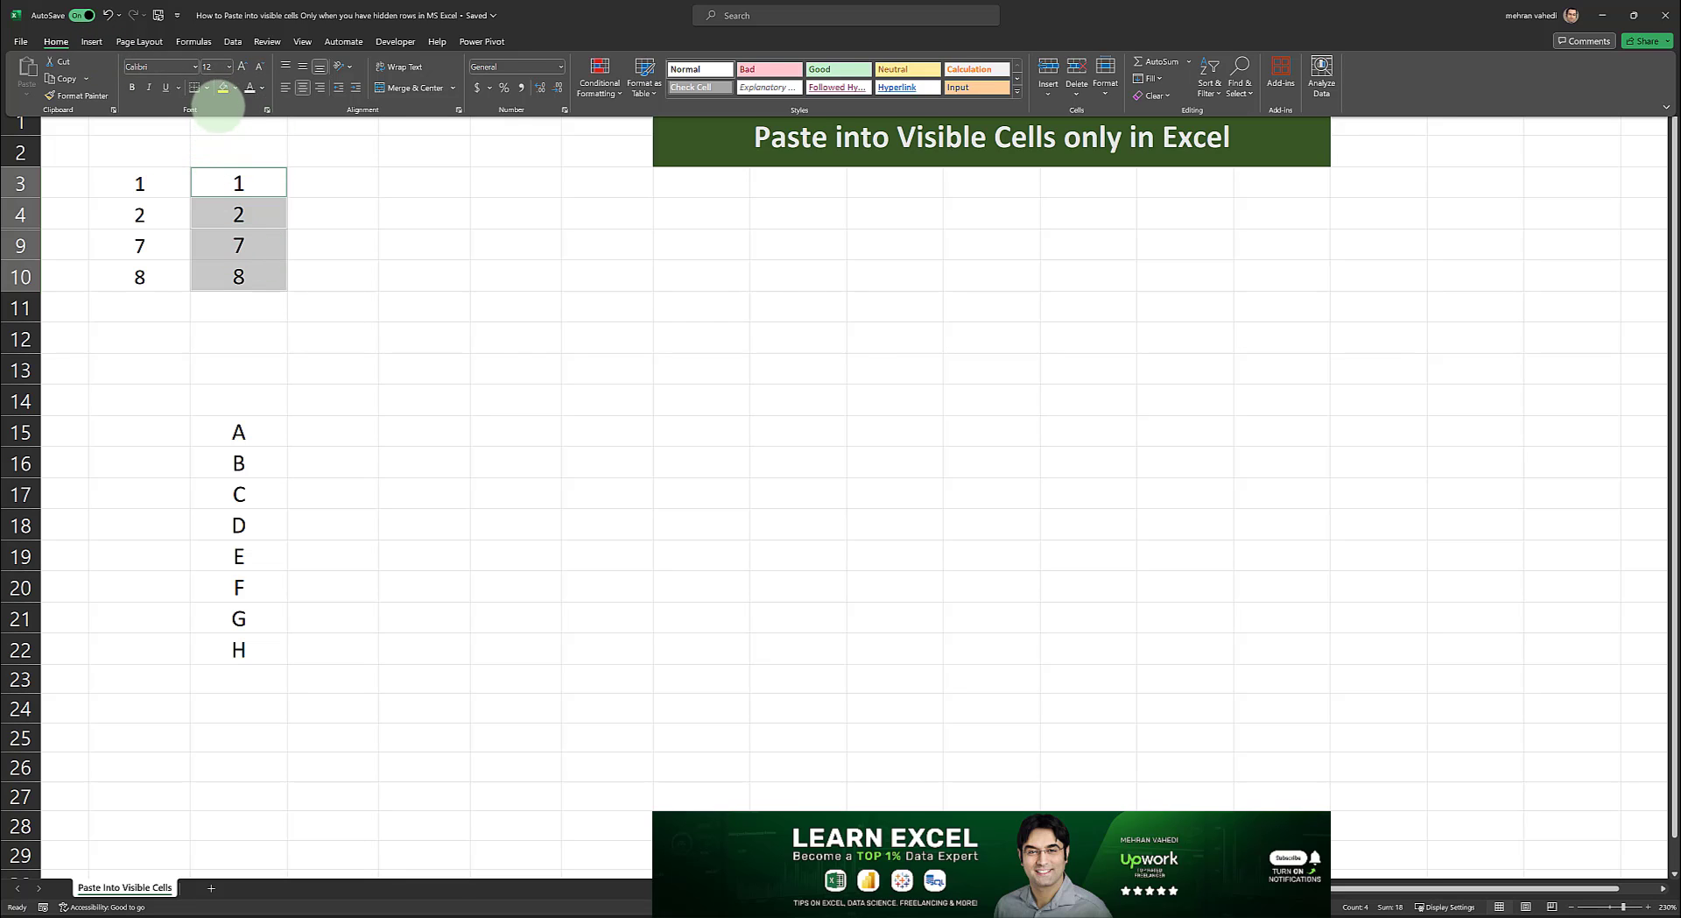
{"action": "left_click", "coordinate": [234, 88]}
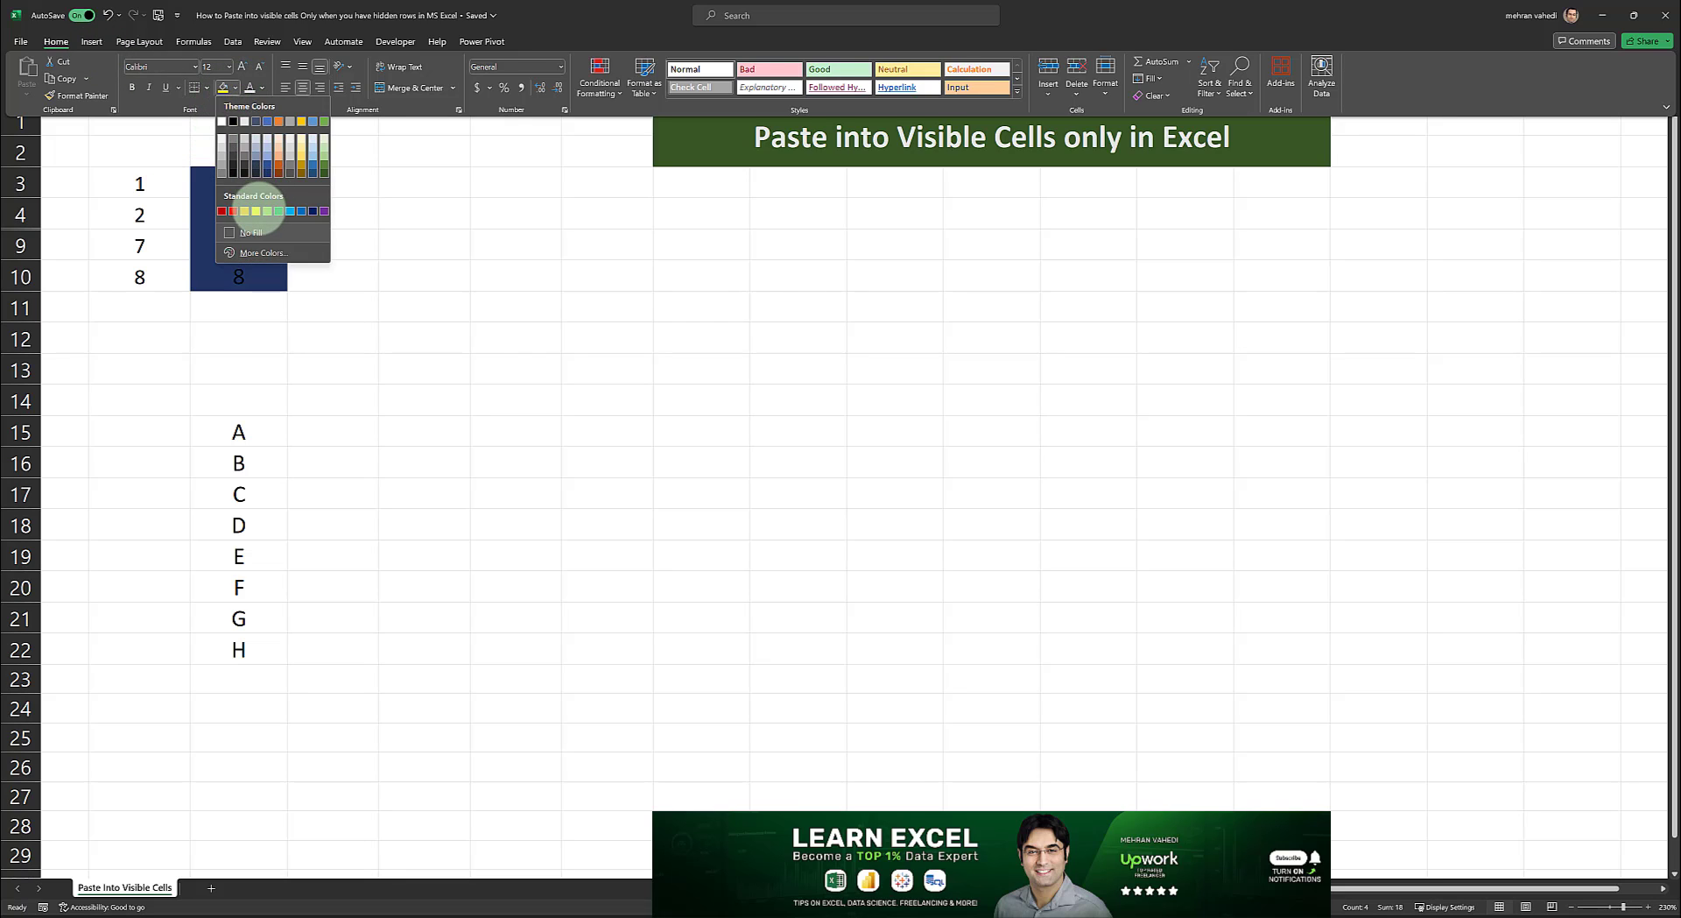
{"action": "left_click", "coordinate": [248, 214]}
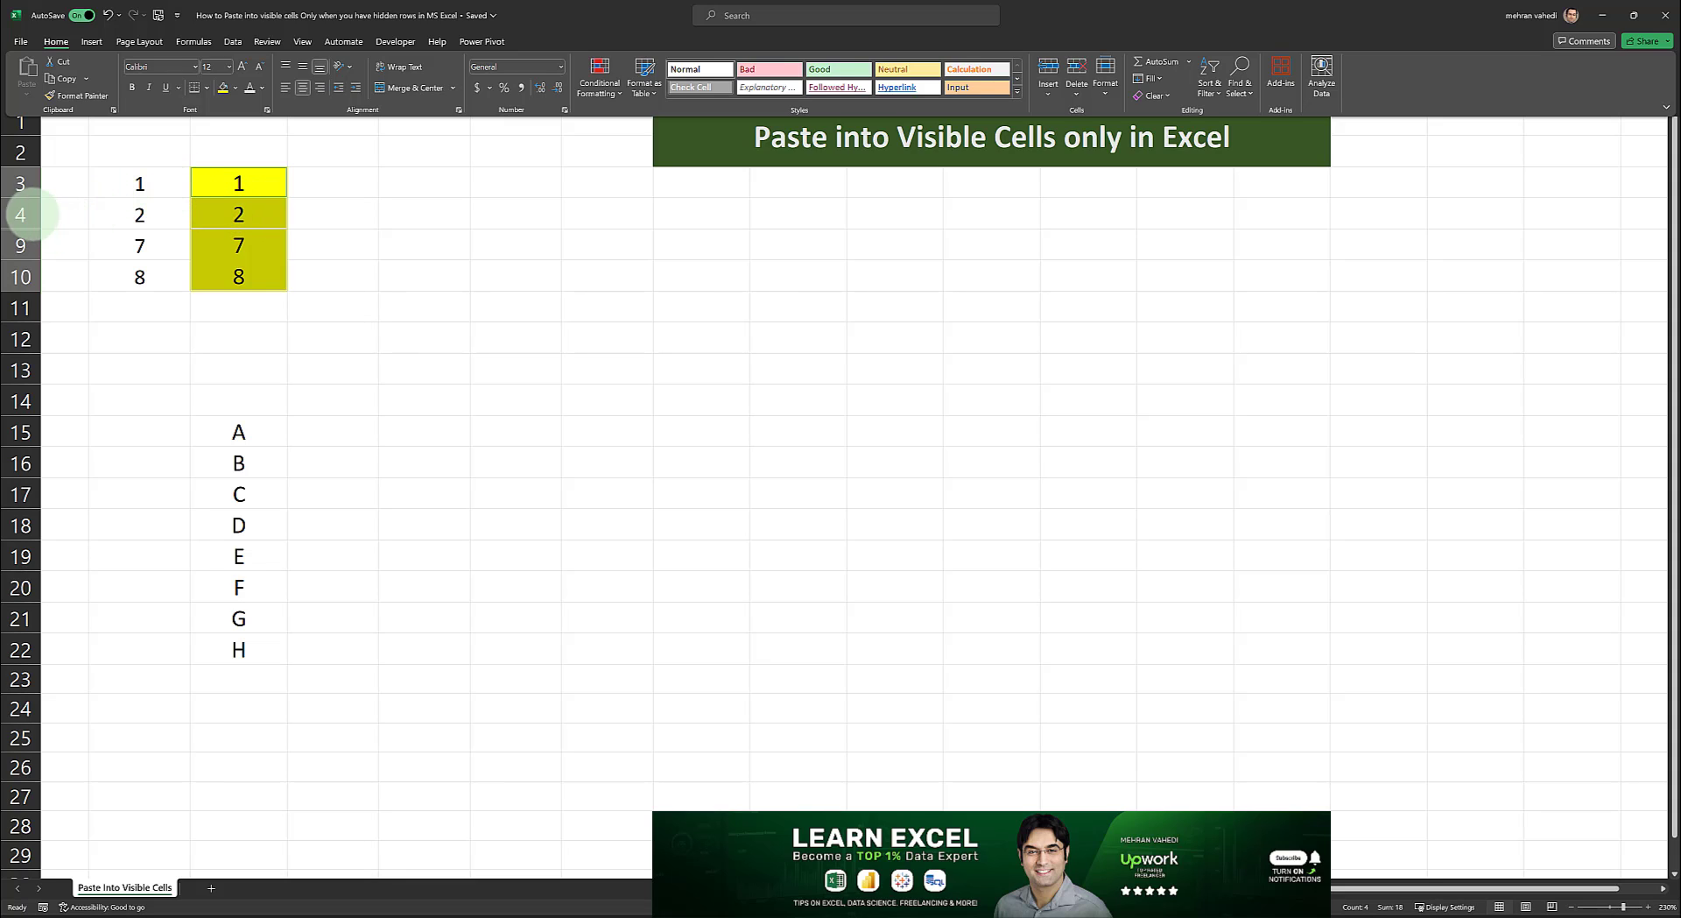
- Unhide the hidden rows between rows 4 and 9
{"action": "left_click", "coordinate": [21, 214]}
{"action": "left_click_drag", "start_coordinate": [22, 215], "coordinate": [20, 245]}
{"action": "right_click", "coordinate": [20, 245]}
{"action": "left_click", "coordinate": [81, 483]}
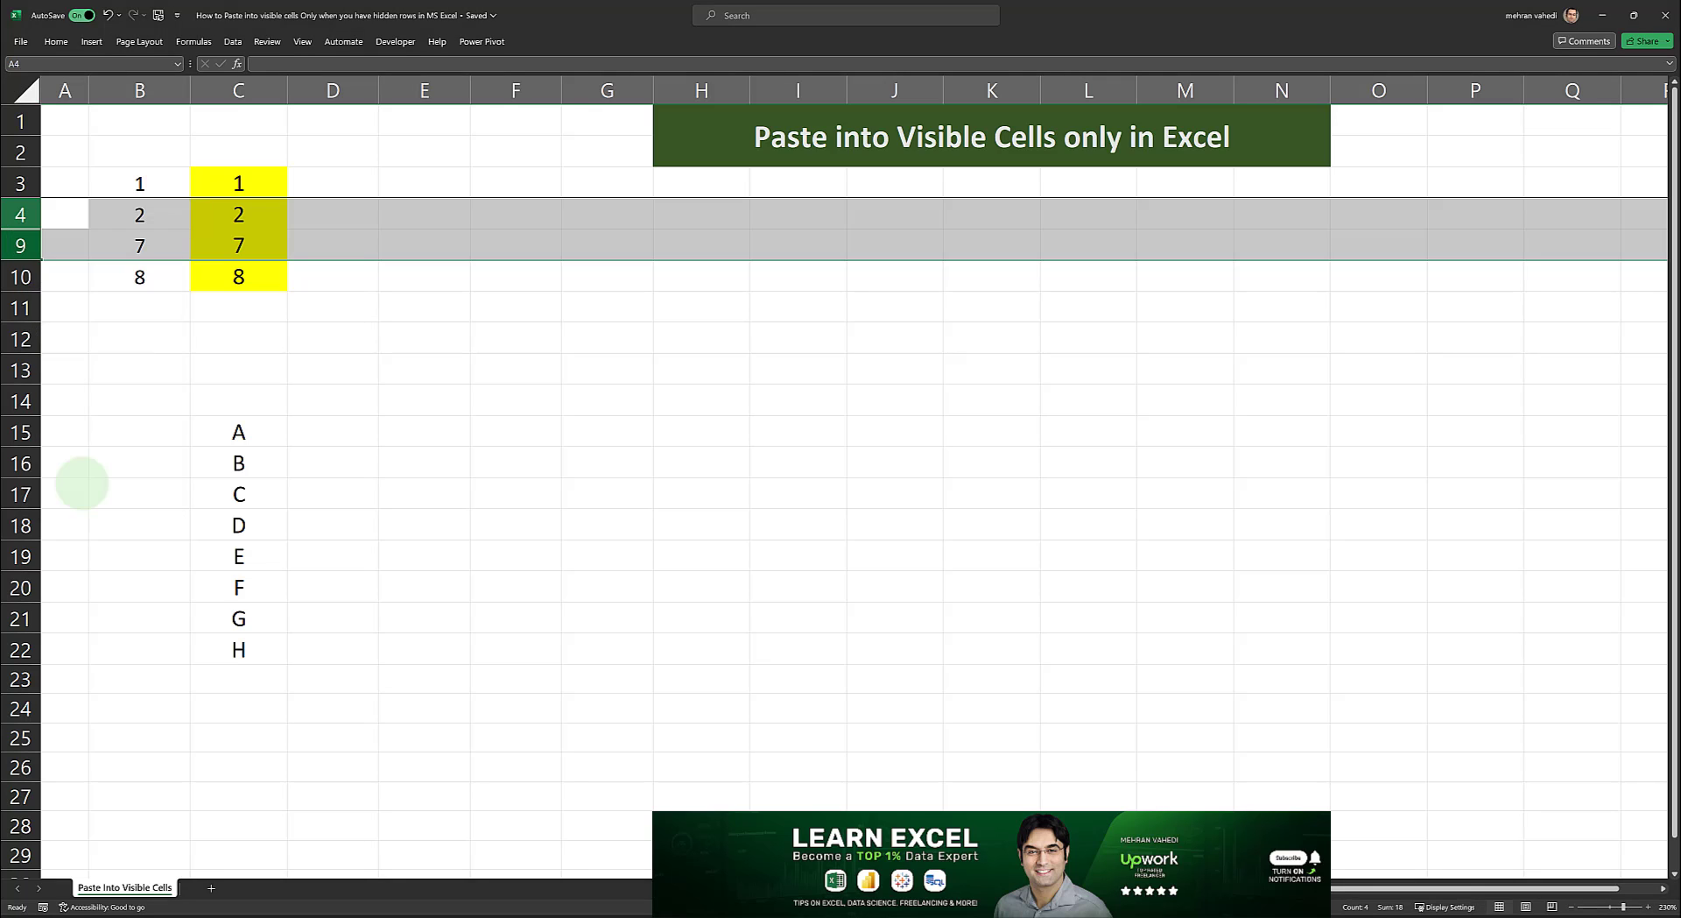
- Sort the list by the yellow cell color of C3 so that the highlighted cells come first
{"action": "left_click", "coordinate": [258, 184]}
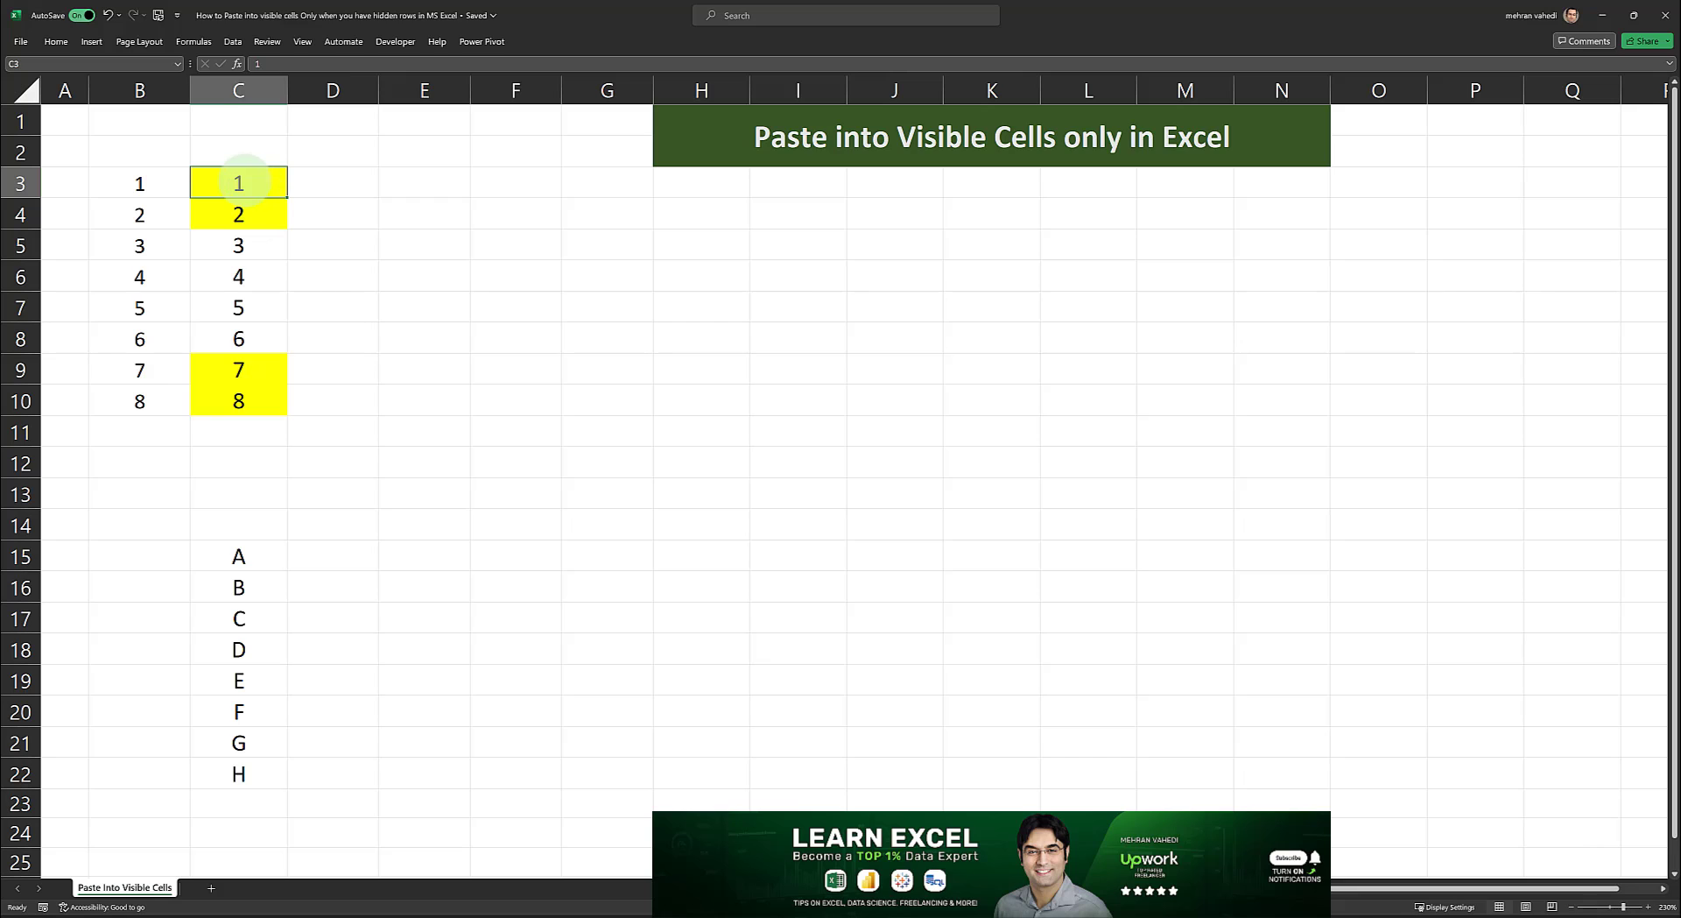
{"action": "right_click", "coordinate": [245, 178]}
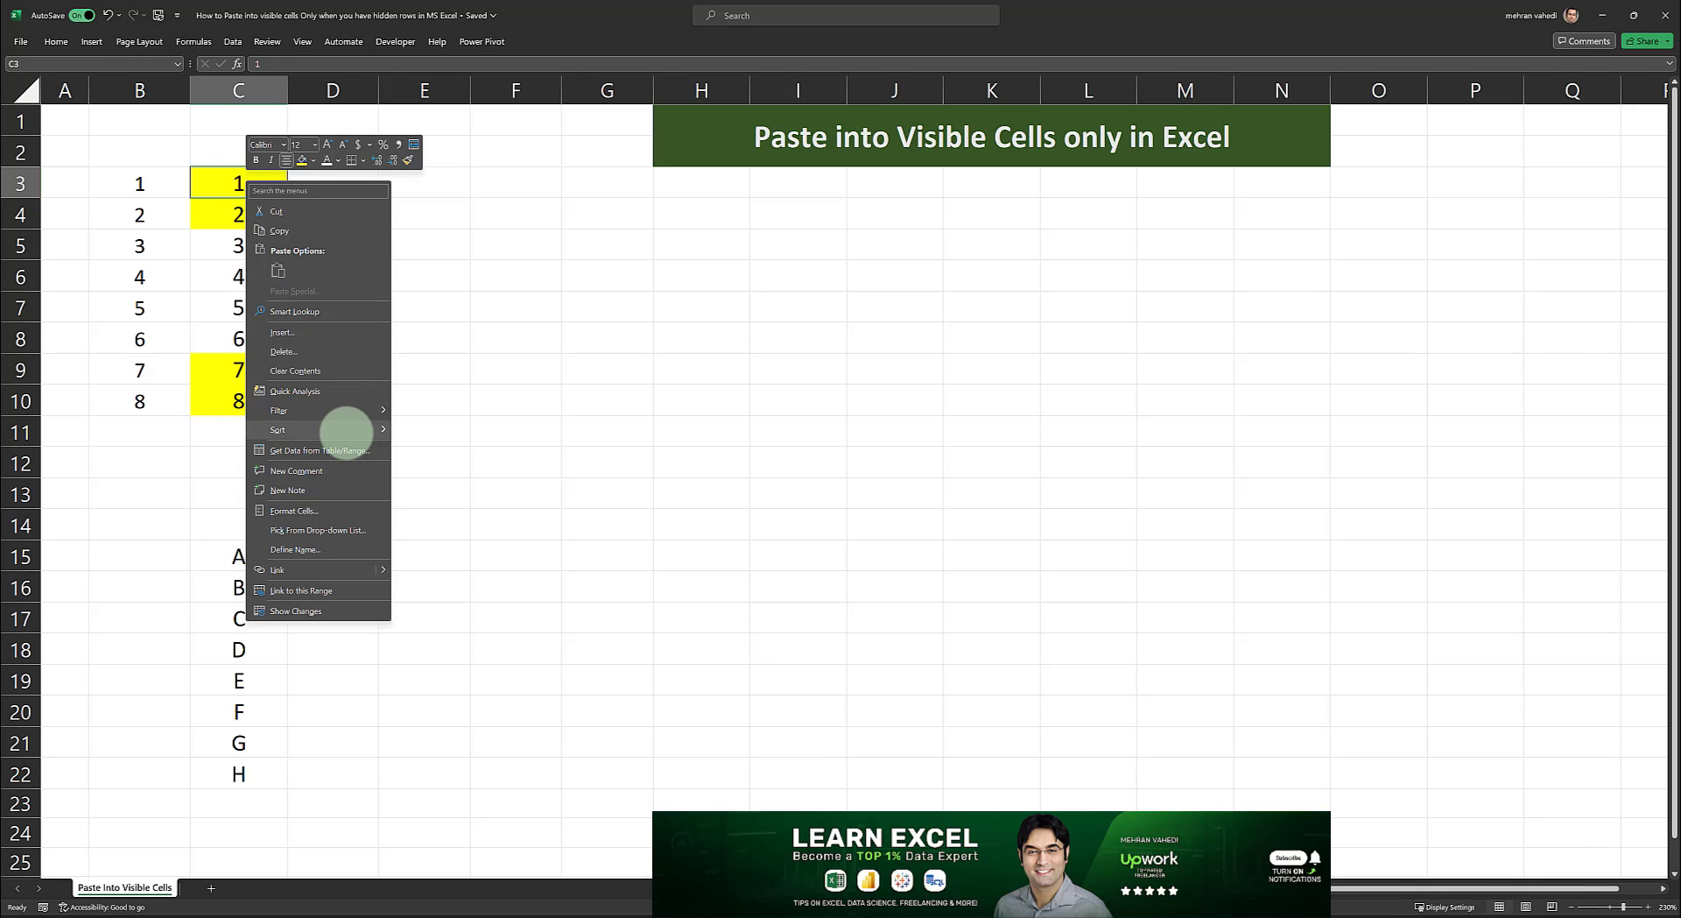
{"action": "mouse_move", "coordinate": [346, 430]}
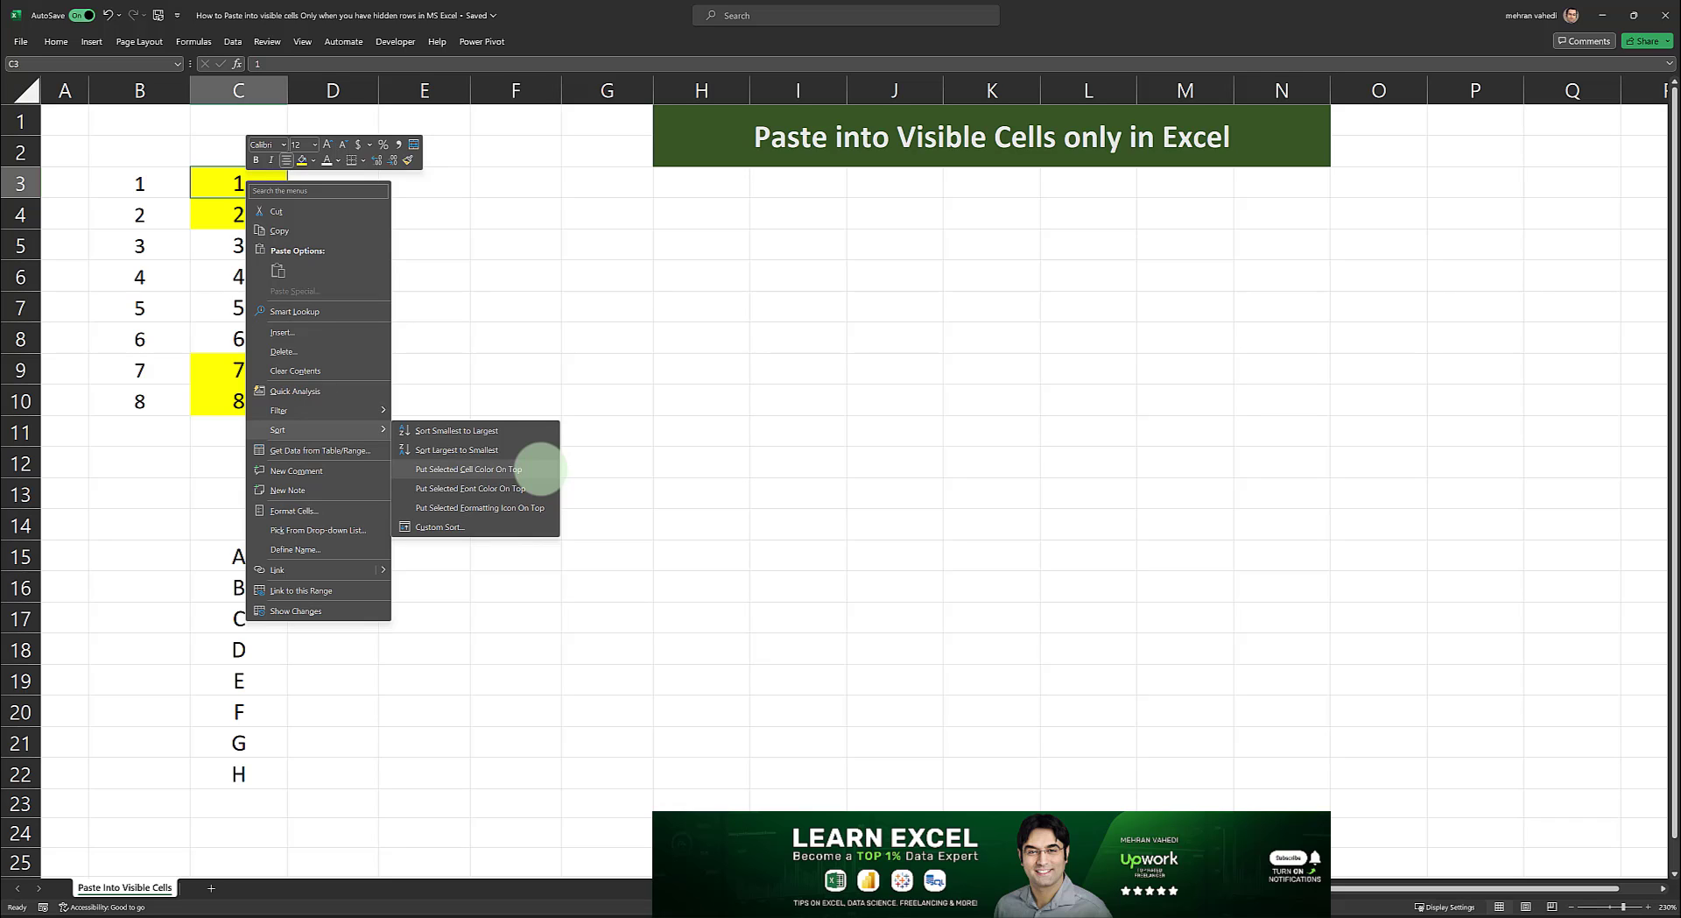
{"action": "left_click", "coordinate": [540, 469]}
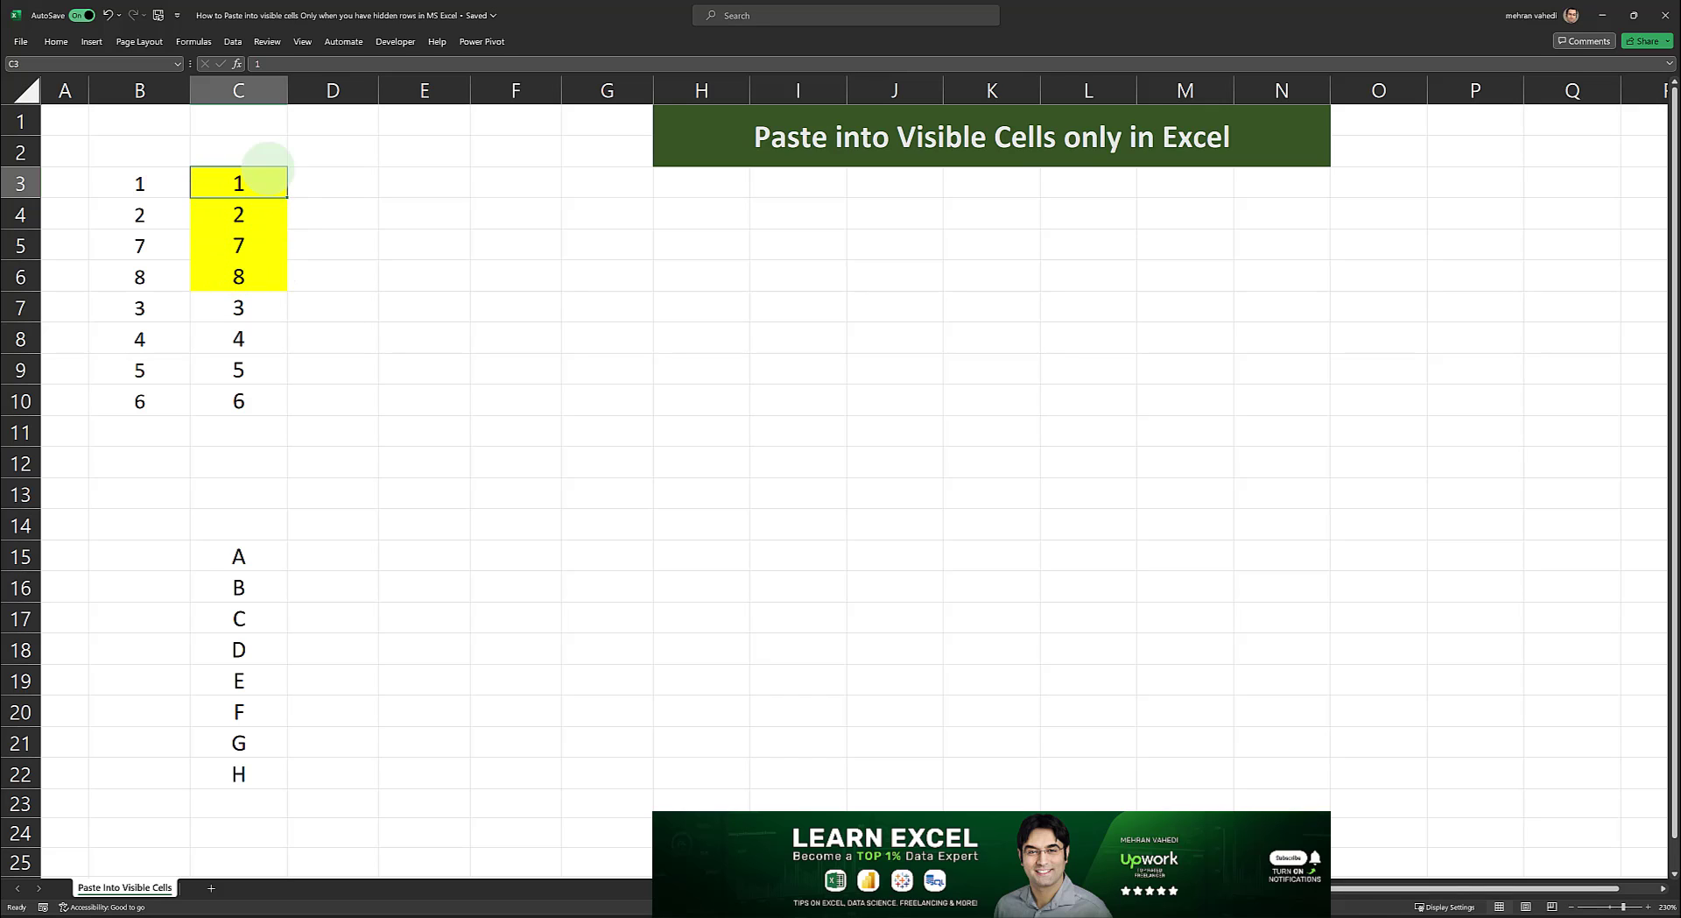
- Copy the letters A to D from C15:C18 and paste them over the yellow cells starting at C3
{"action": "left_click_drag", "start_coordinate": [263, 556], "coordinate": [261, 652]}
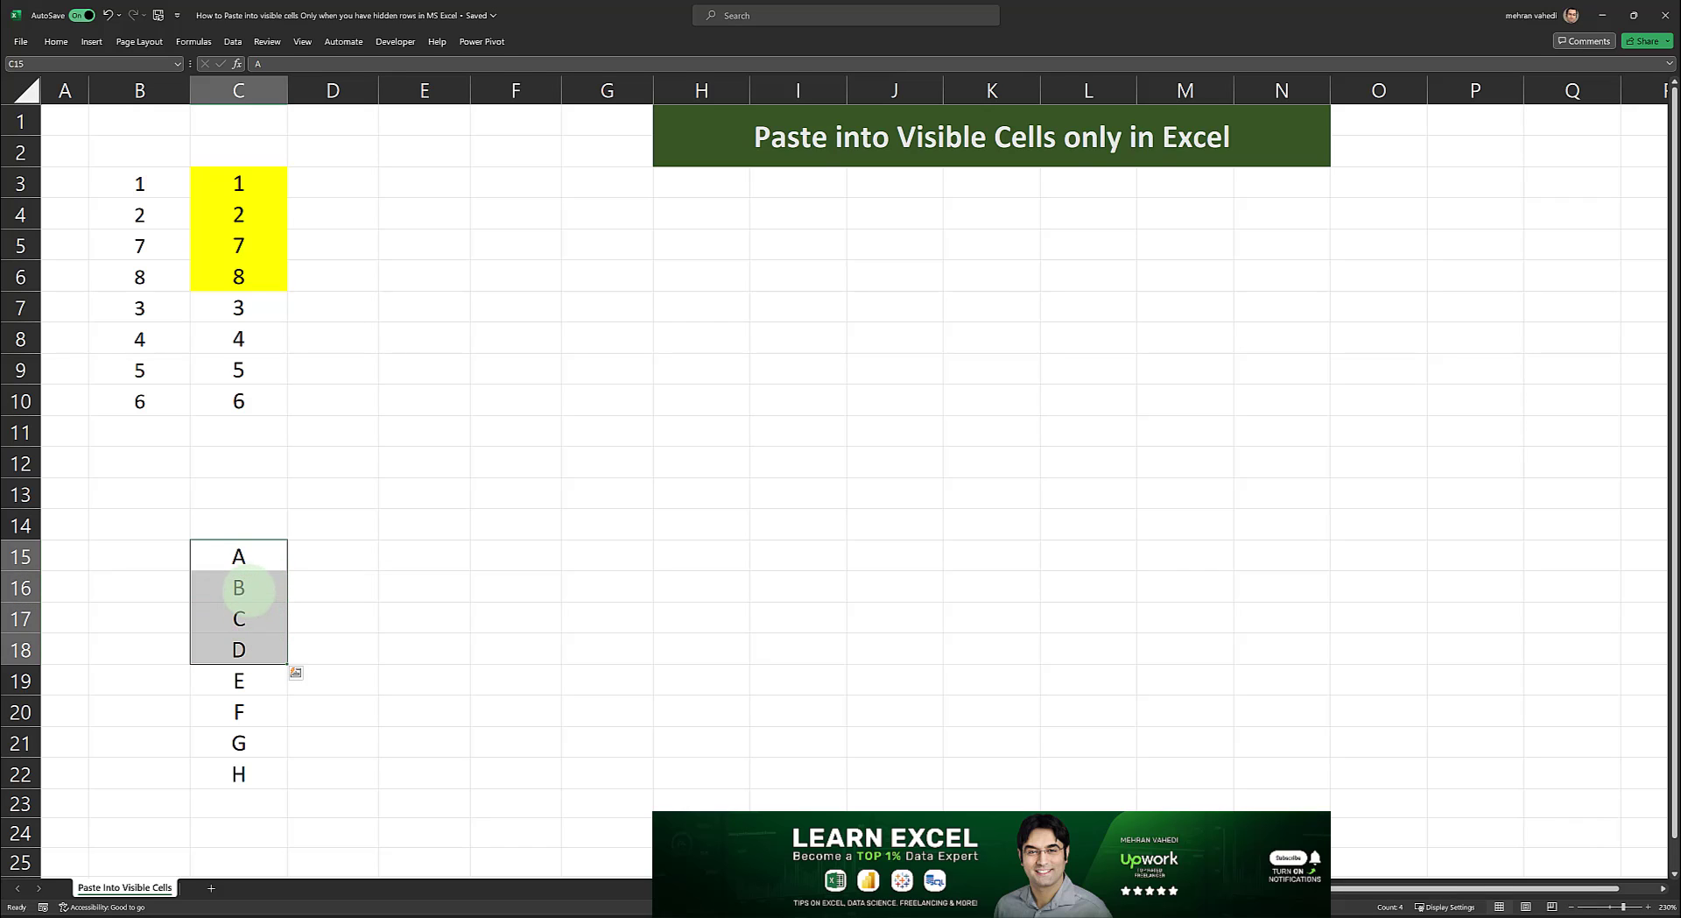
{"action": "right_click", "coordinate": [249, 587]}
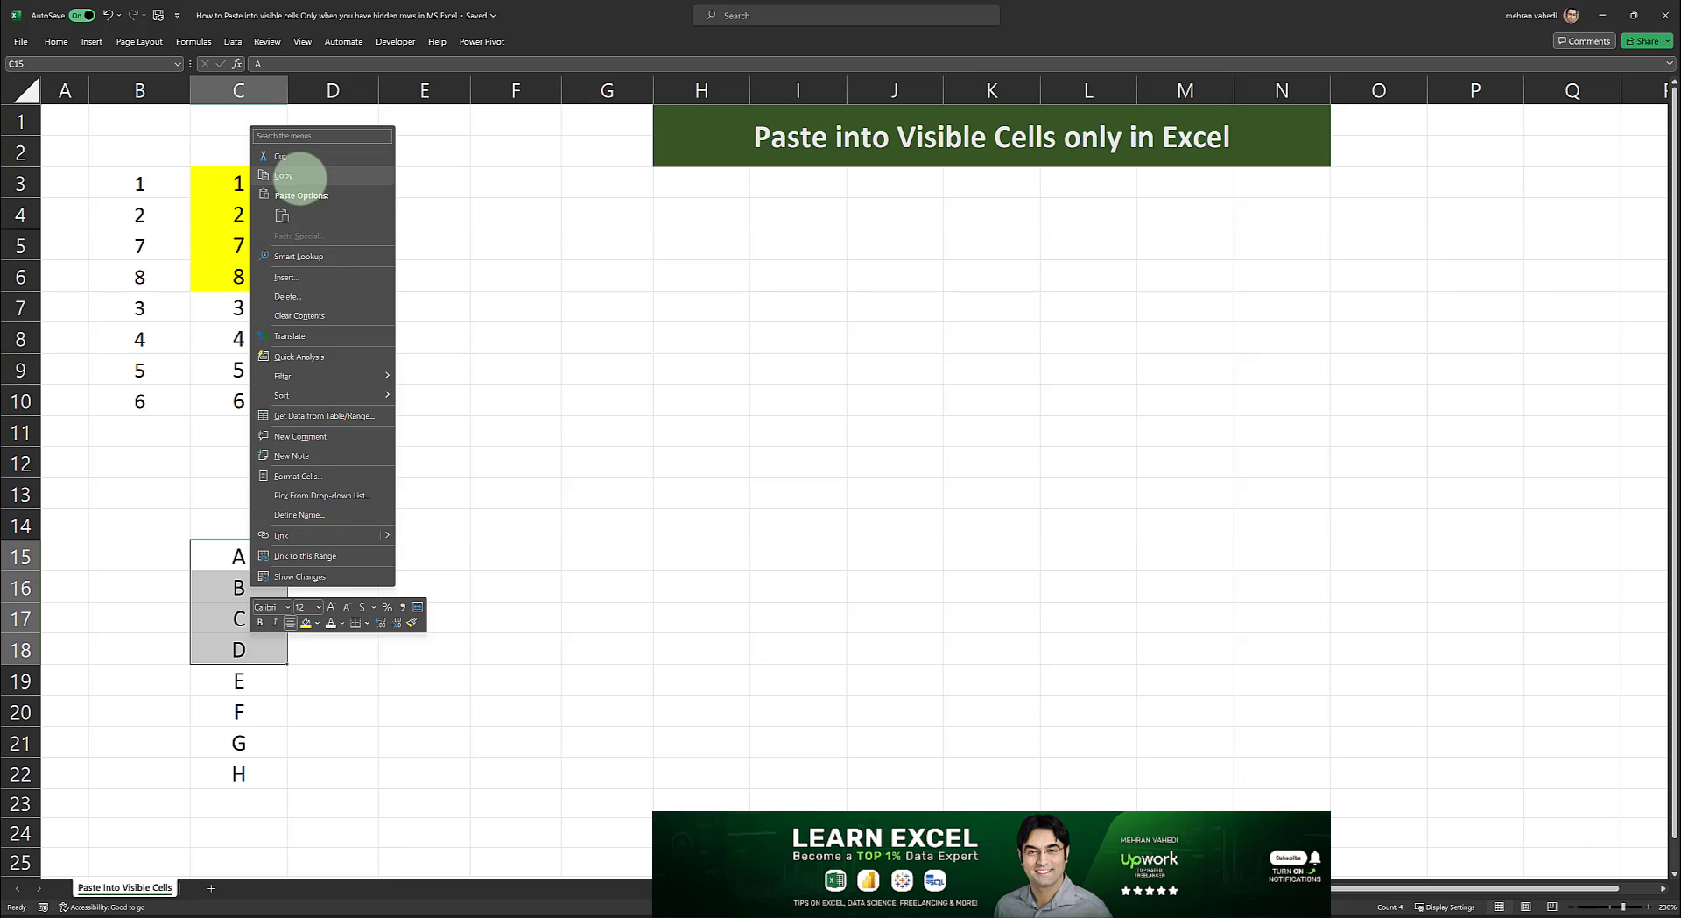
{"action": "left_click", "coordinate": [259, 184]}
{"action": "left_click", "coordinate": [260, 184]}
{"action": "right_click", "coordinate": [254, 184]}
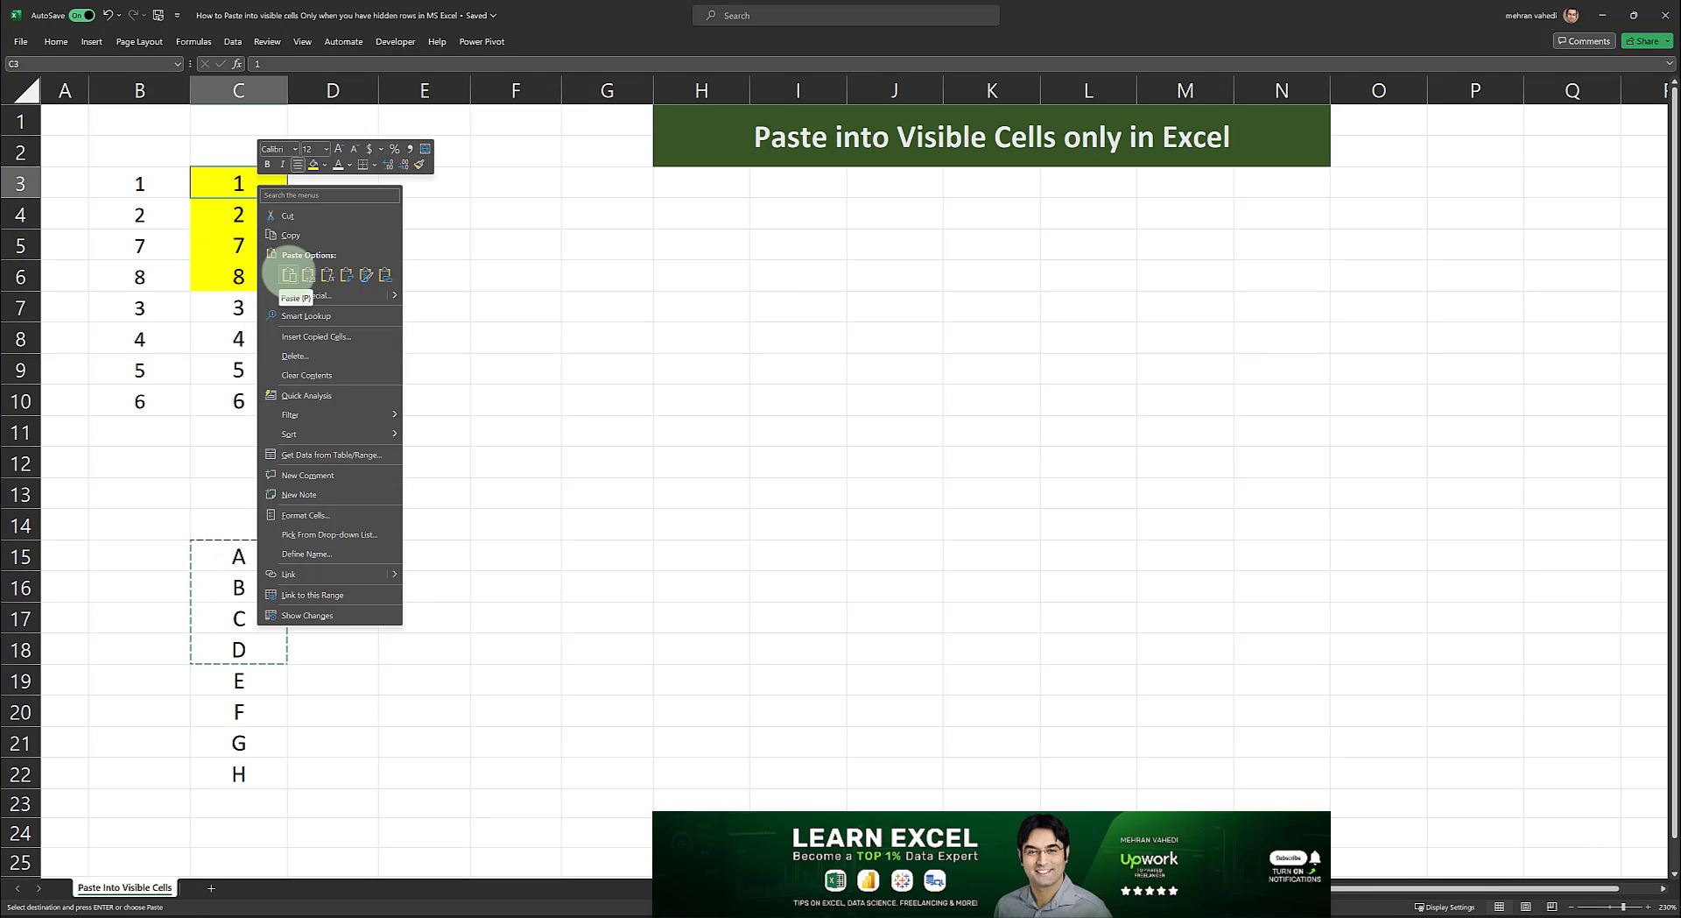
{"action": "left_click", "coordinate": [288, 271]}
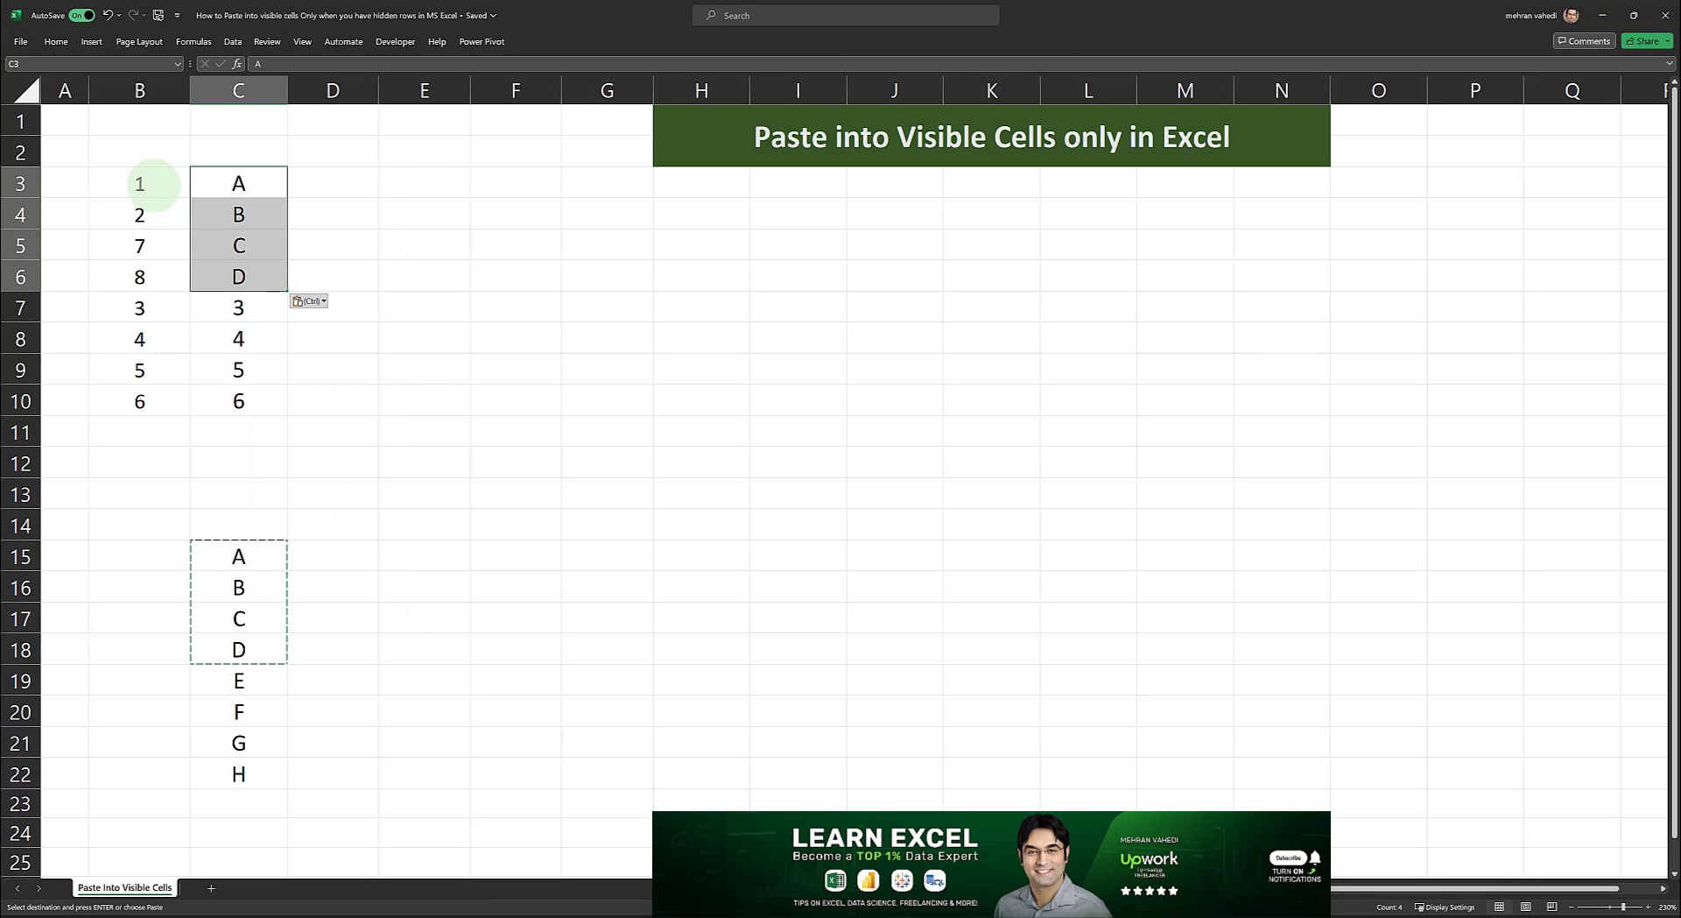
- Sort the range B3:C10 from smallest to largest by the helper column to restore the original order
{"action": "left_click", "coordinate": [153, 182]}
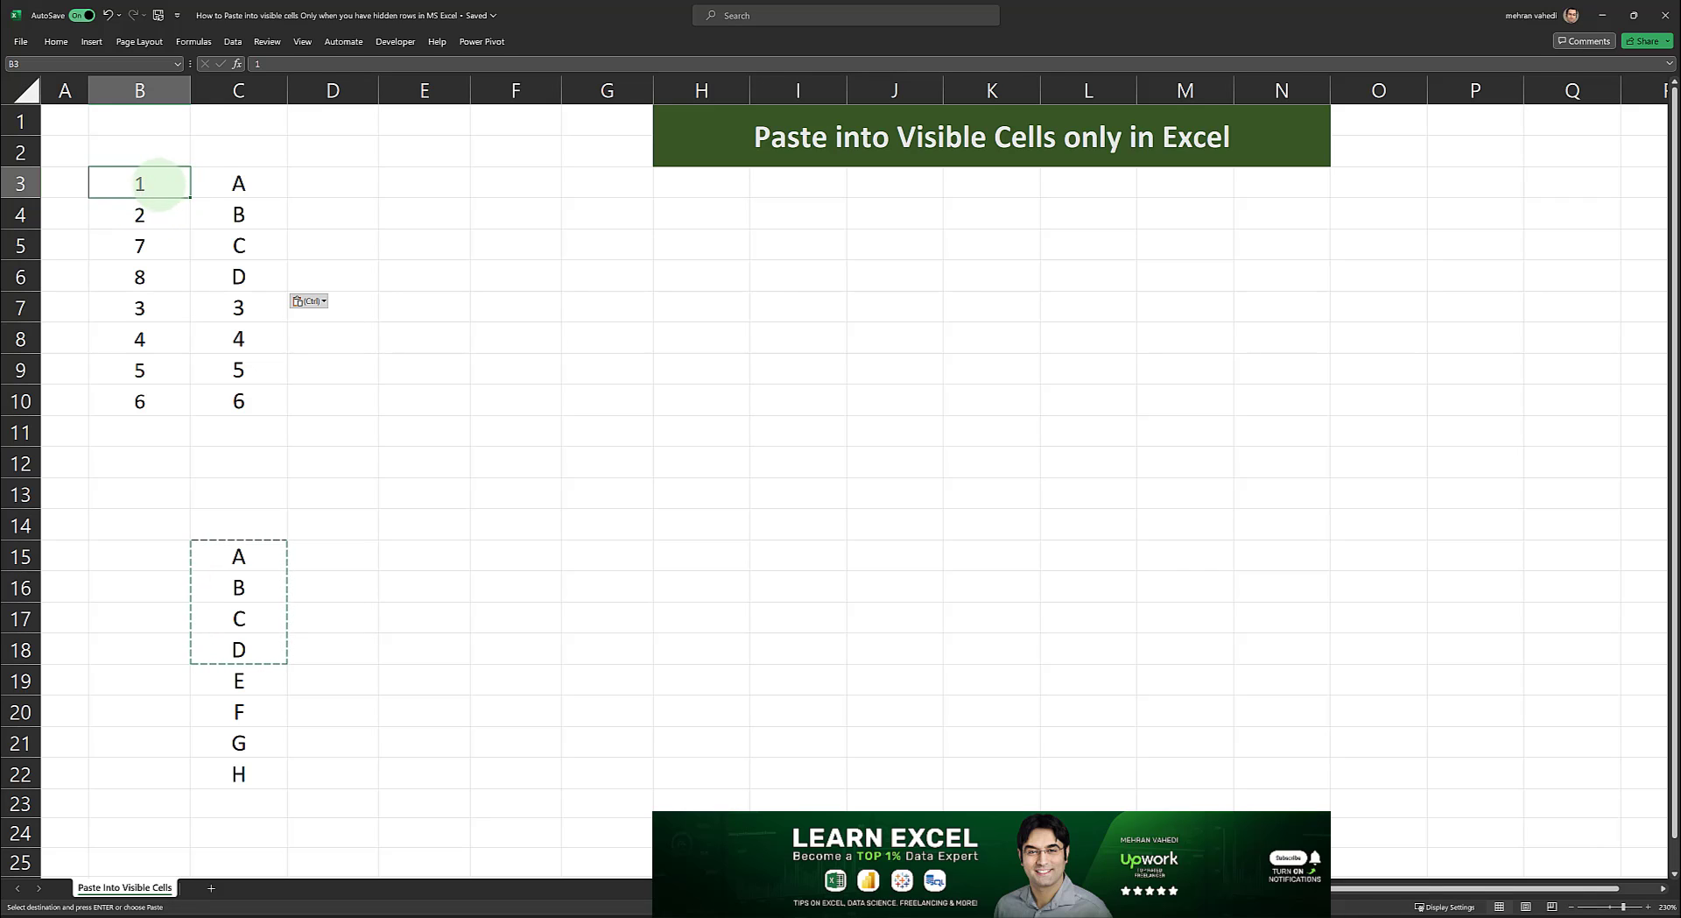
{"action": "left_click_drag", "start_coordinate": [166, 178], "coordinate": [249, 390]}
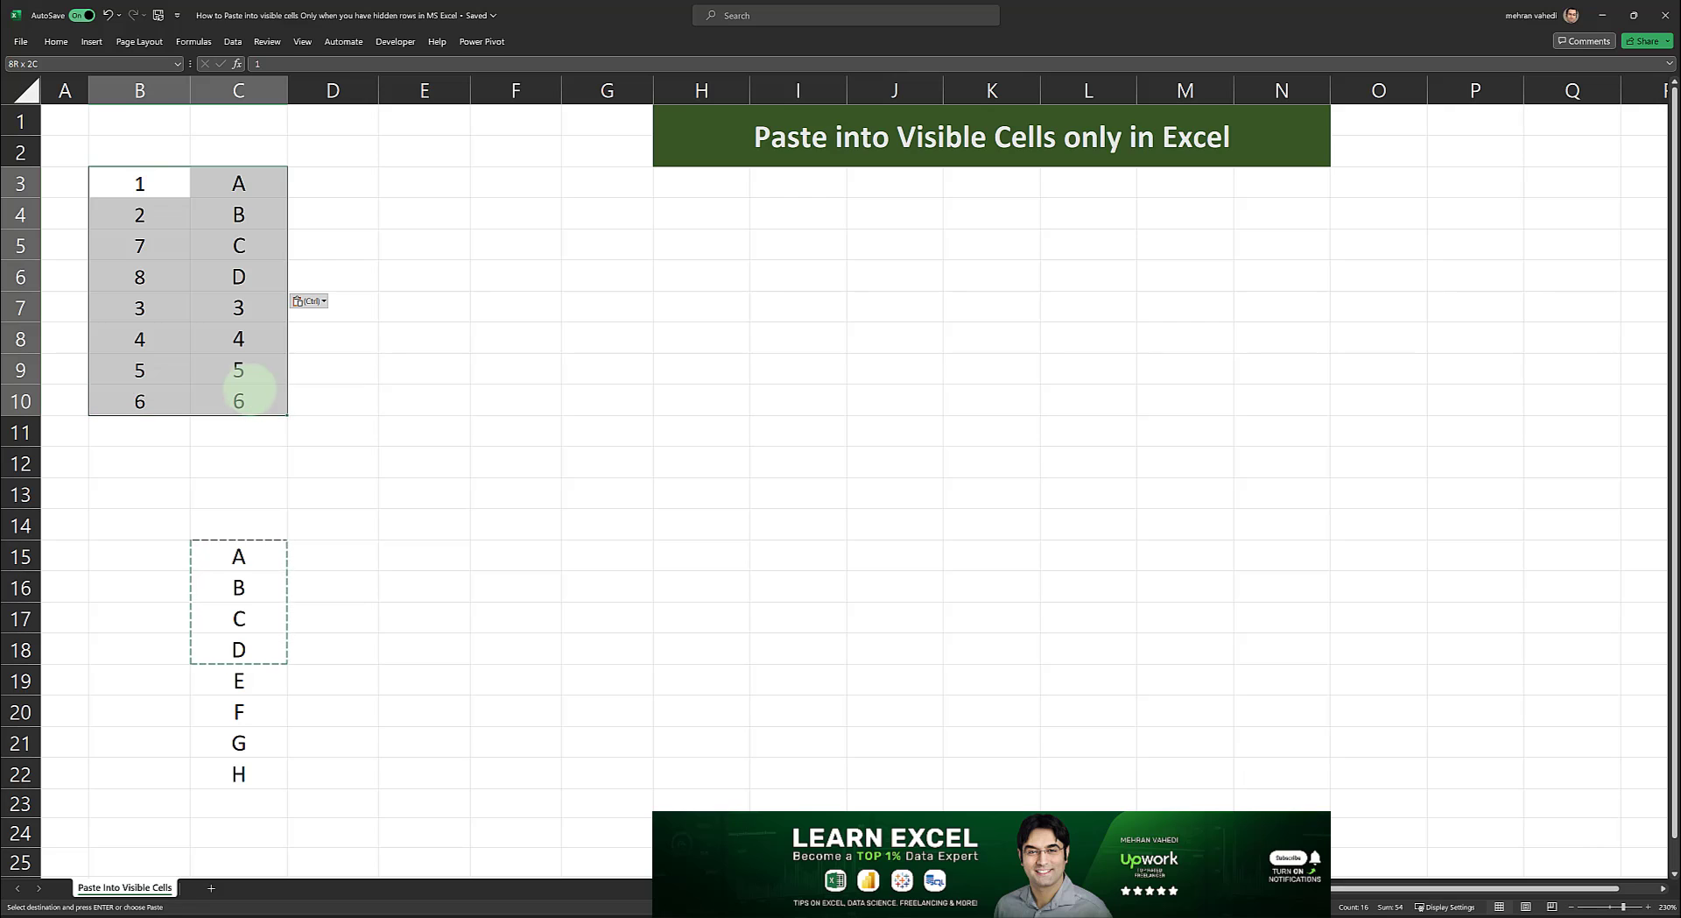
{"action": "right_click", "coordinate": [130, 182]}
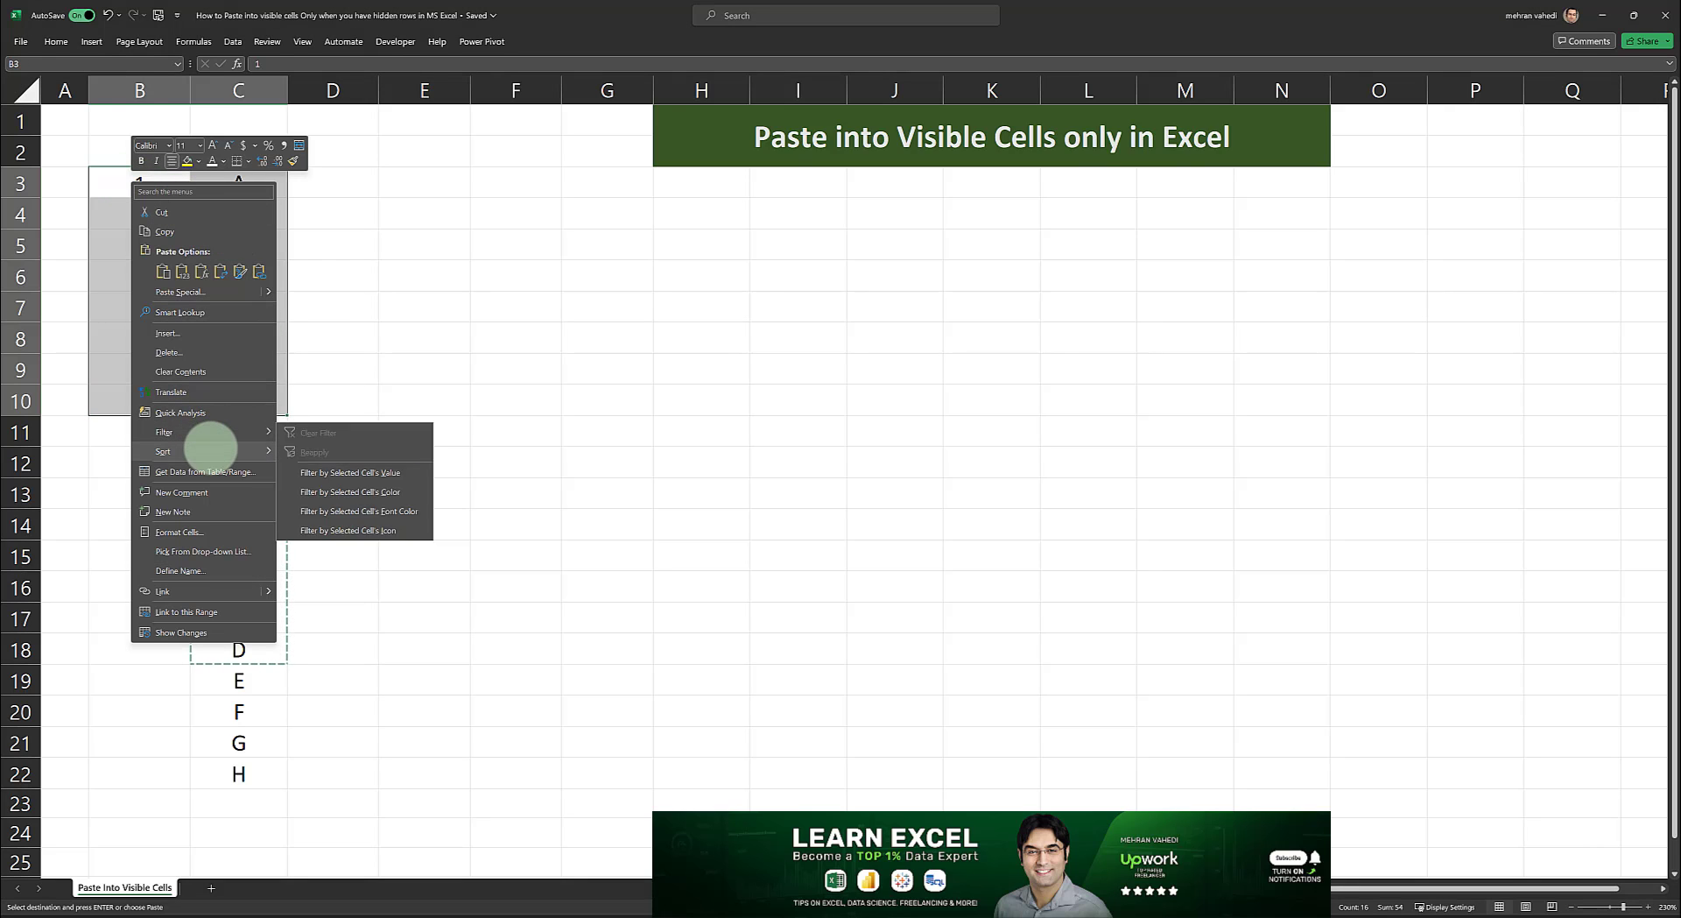
{"action": "mouse_move", "coordinate": [208, 447]}
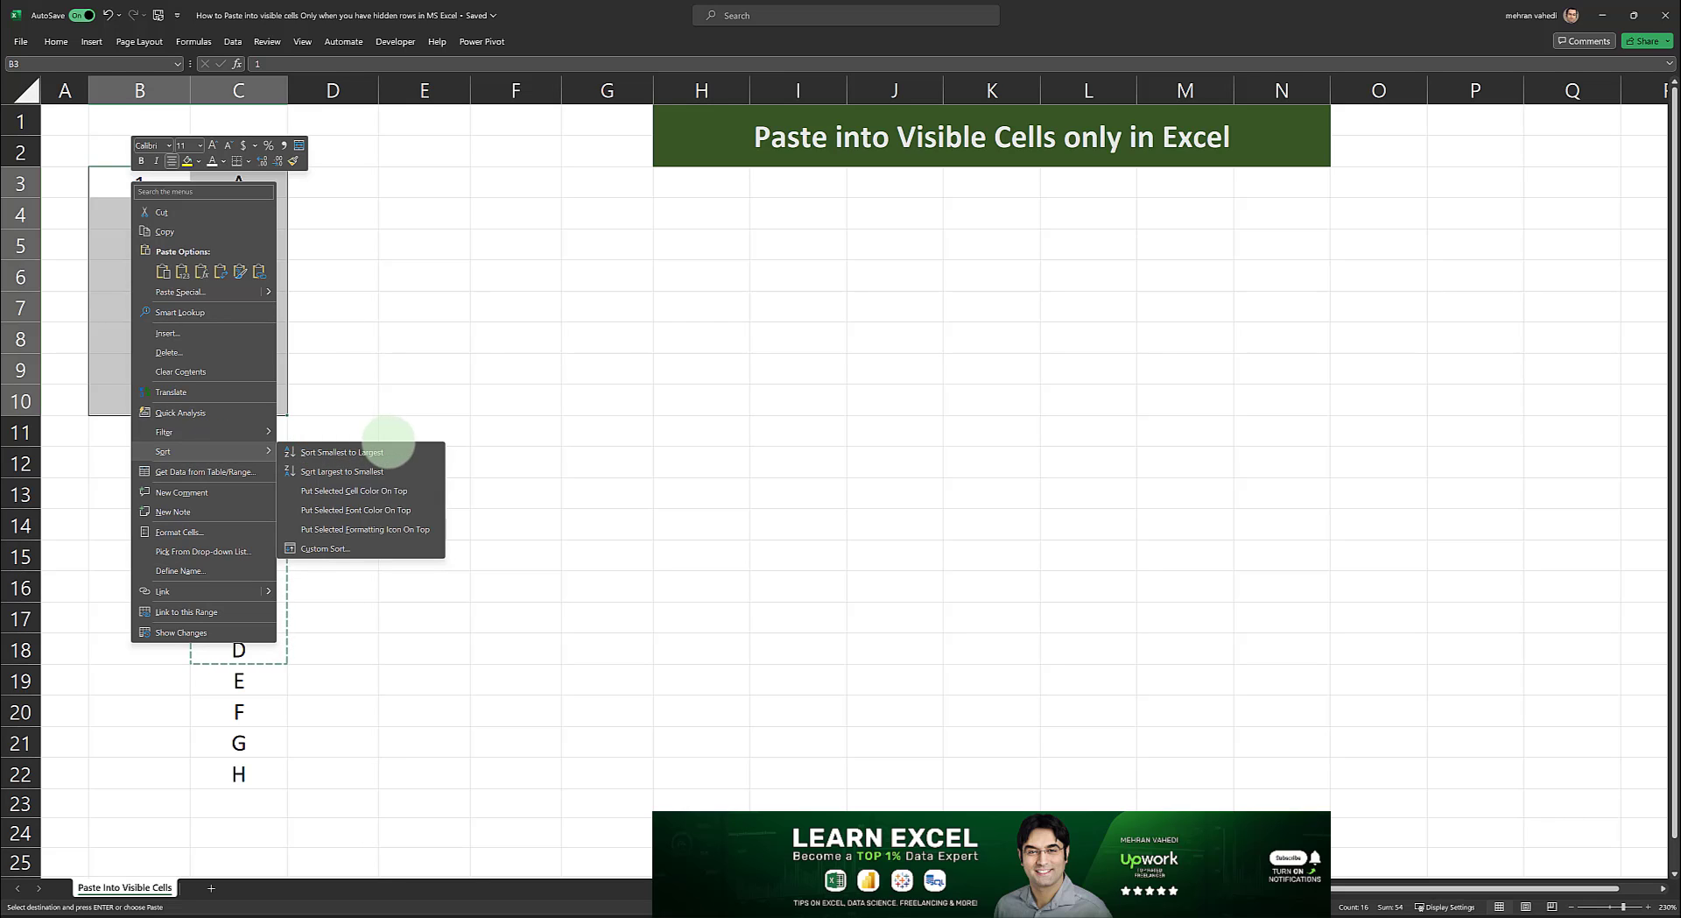
{"action": "left_click", "coordinate": [393, 450]}
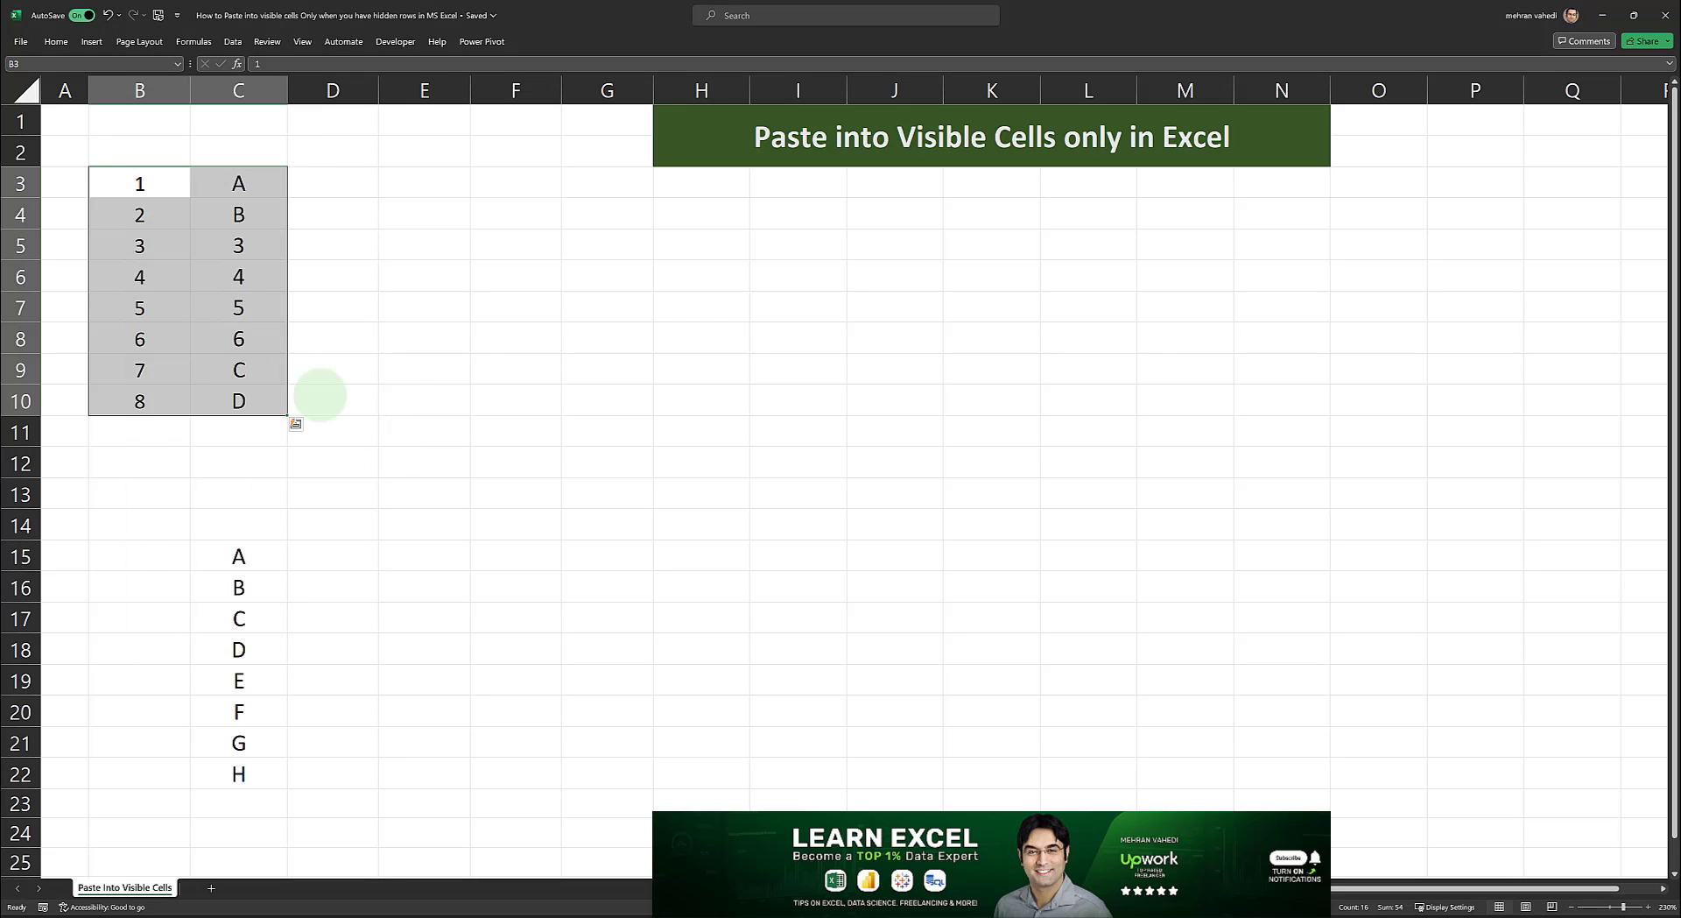
{"action": "left_click", "coordinate": [273, 193]}
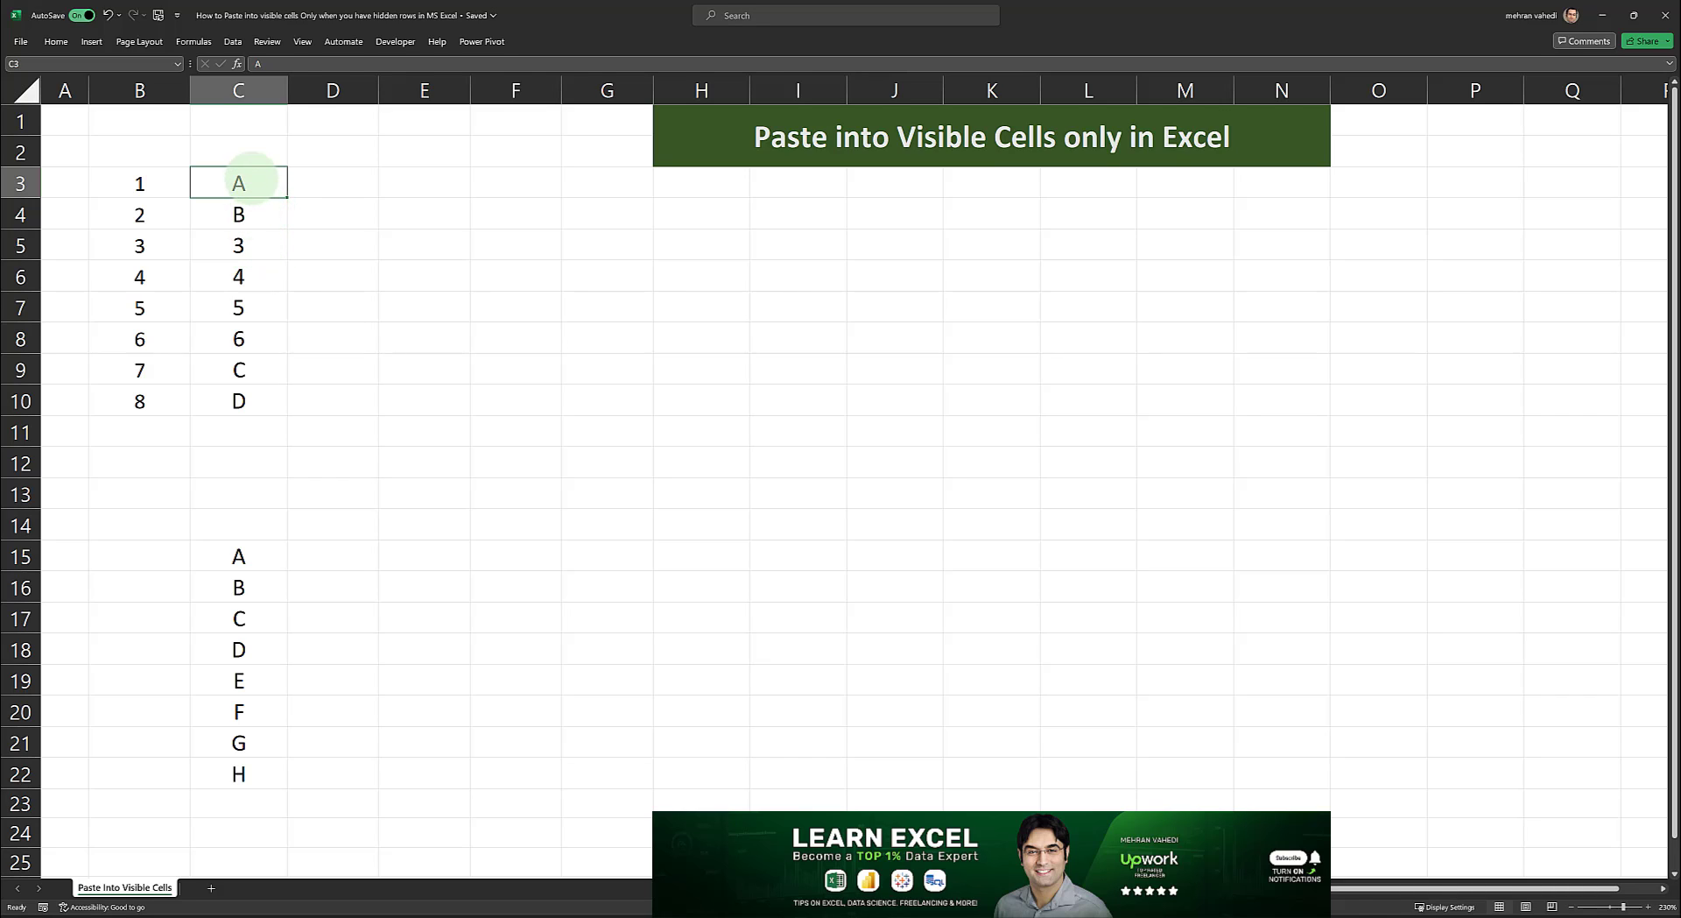
{"action": "left_click_drag", "start_coordinate": [254, 555], "coordinate": [262, 653]}
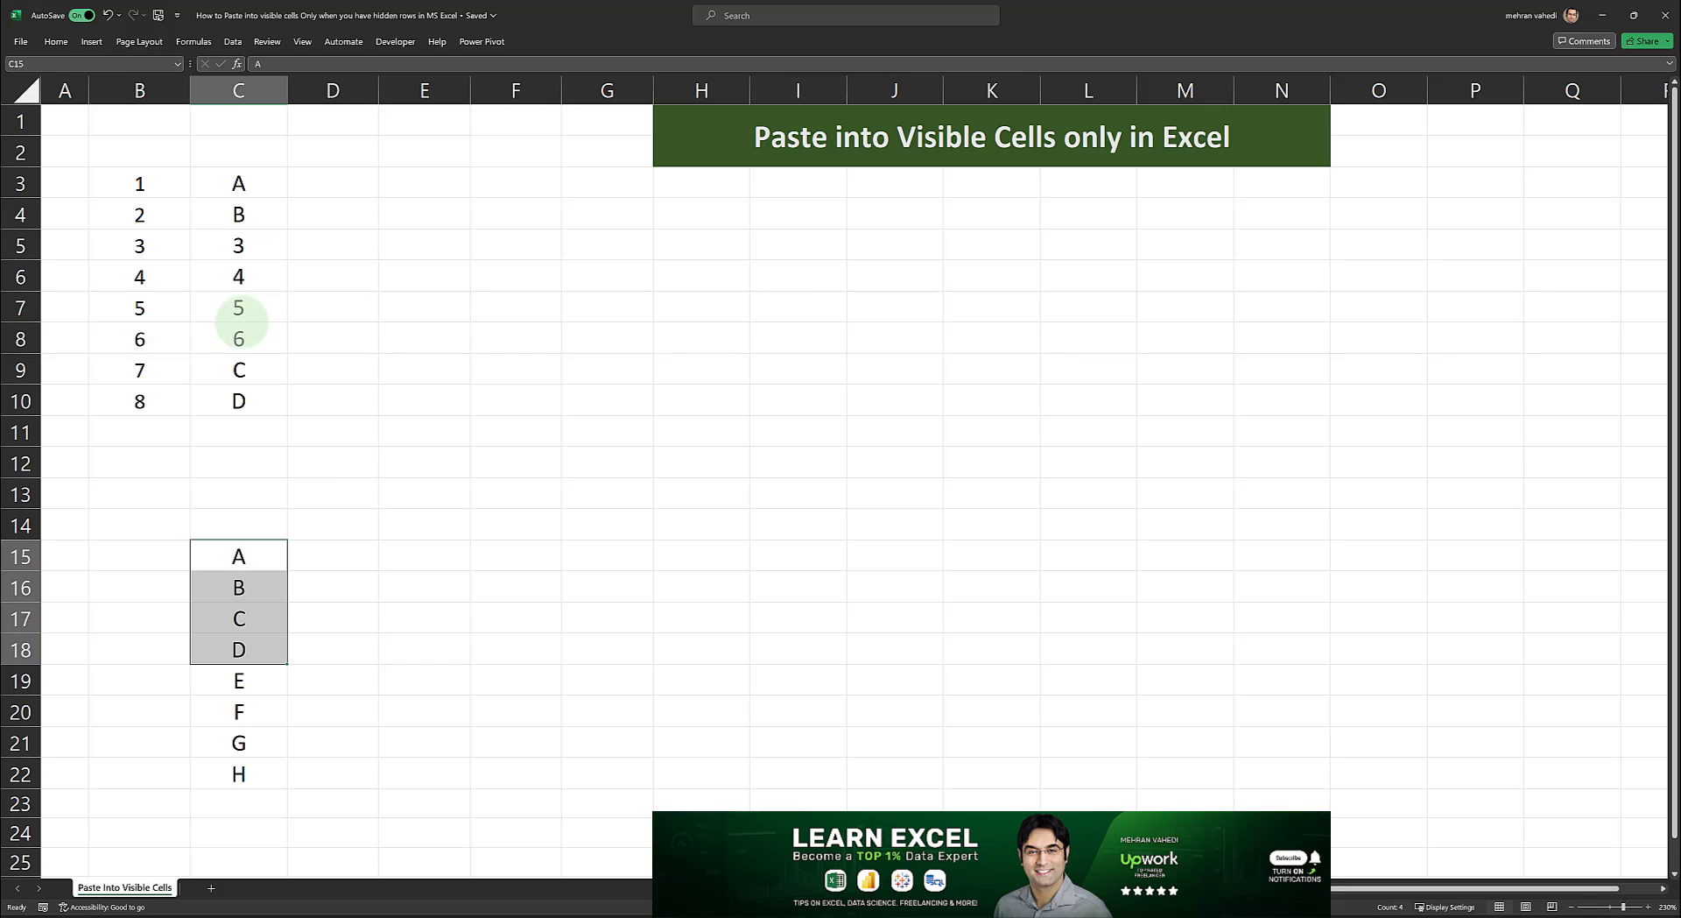
{"action": "key", "text": "ctrl+v"}
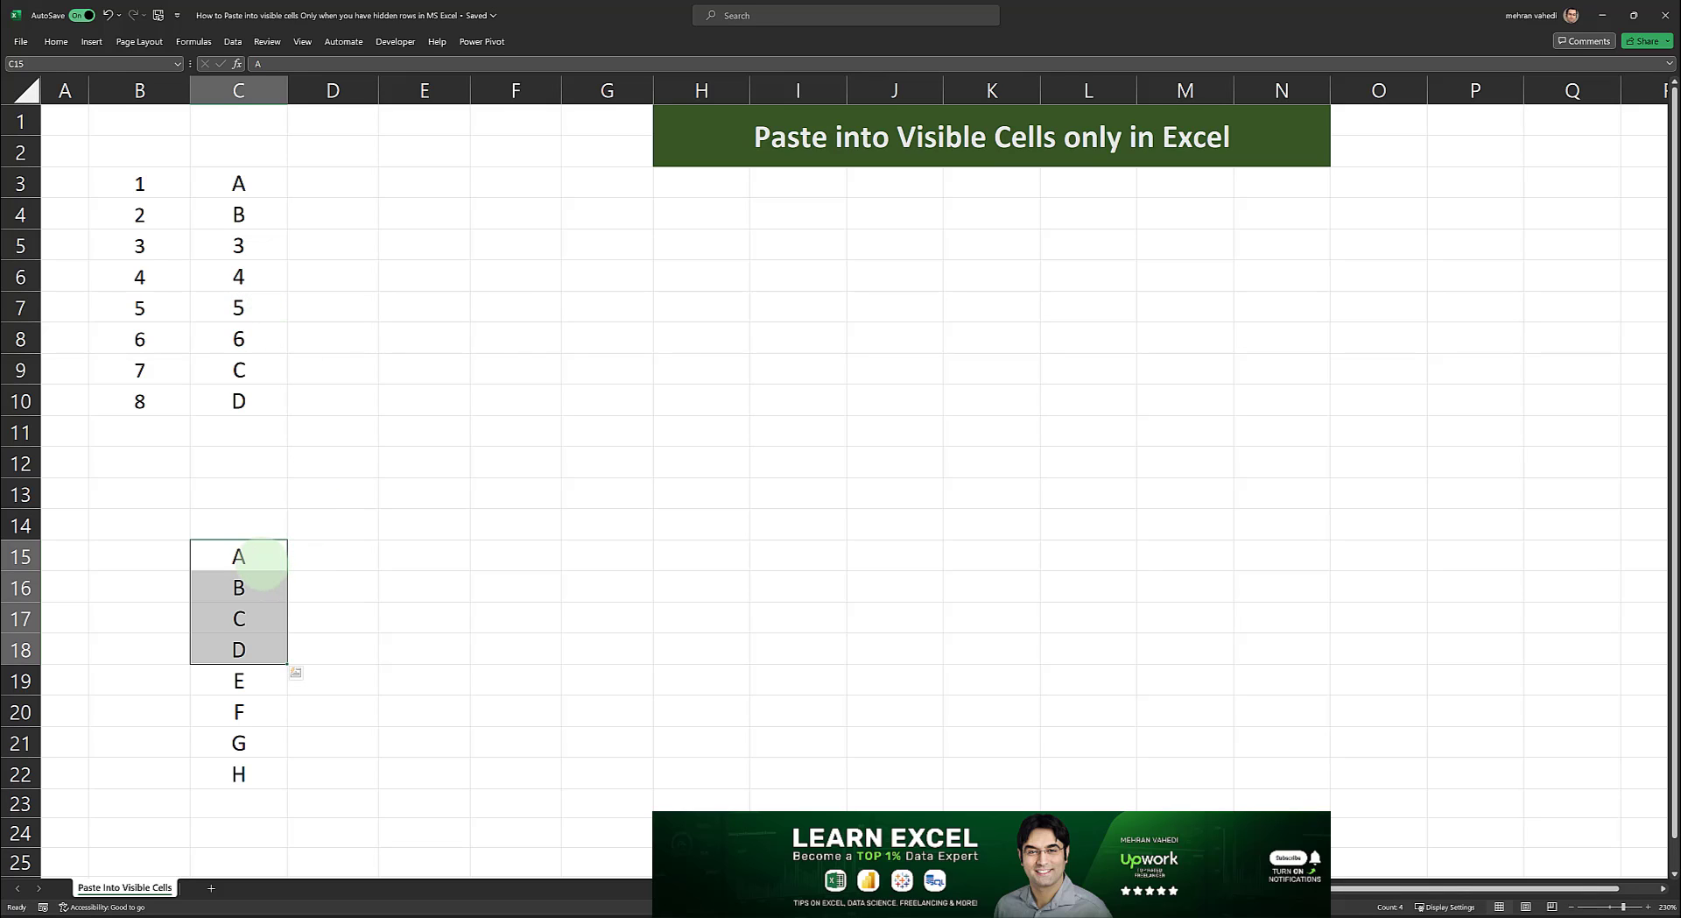
{"action": "left_click", "coordinate": [250, 566]}
{"action": "left_click_drag", "start_coordinate": [249, 569], "coordinate": [246, 589]}
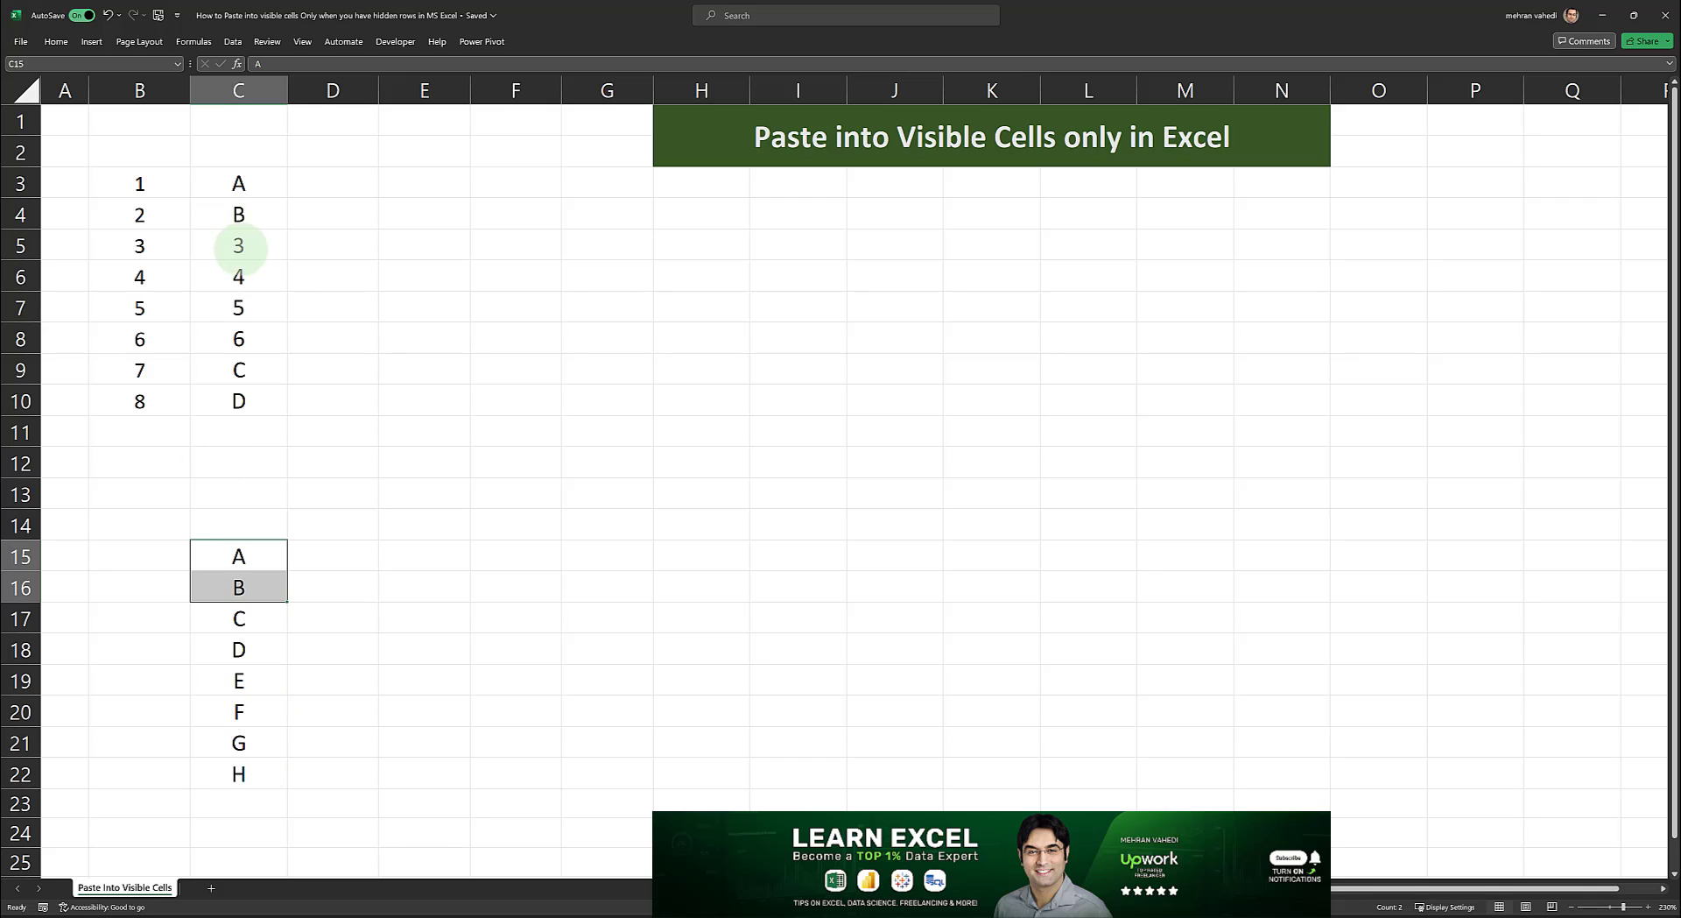
{"action": "key", "text": "ctrl+v"}
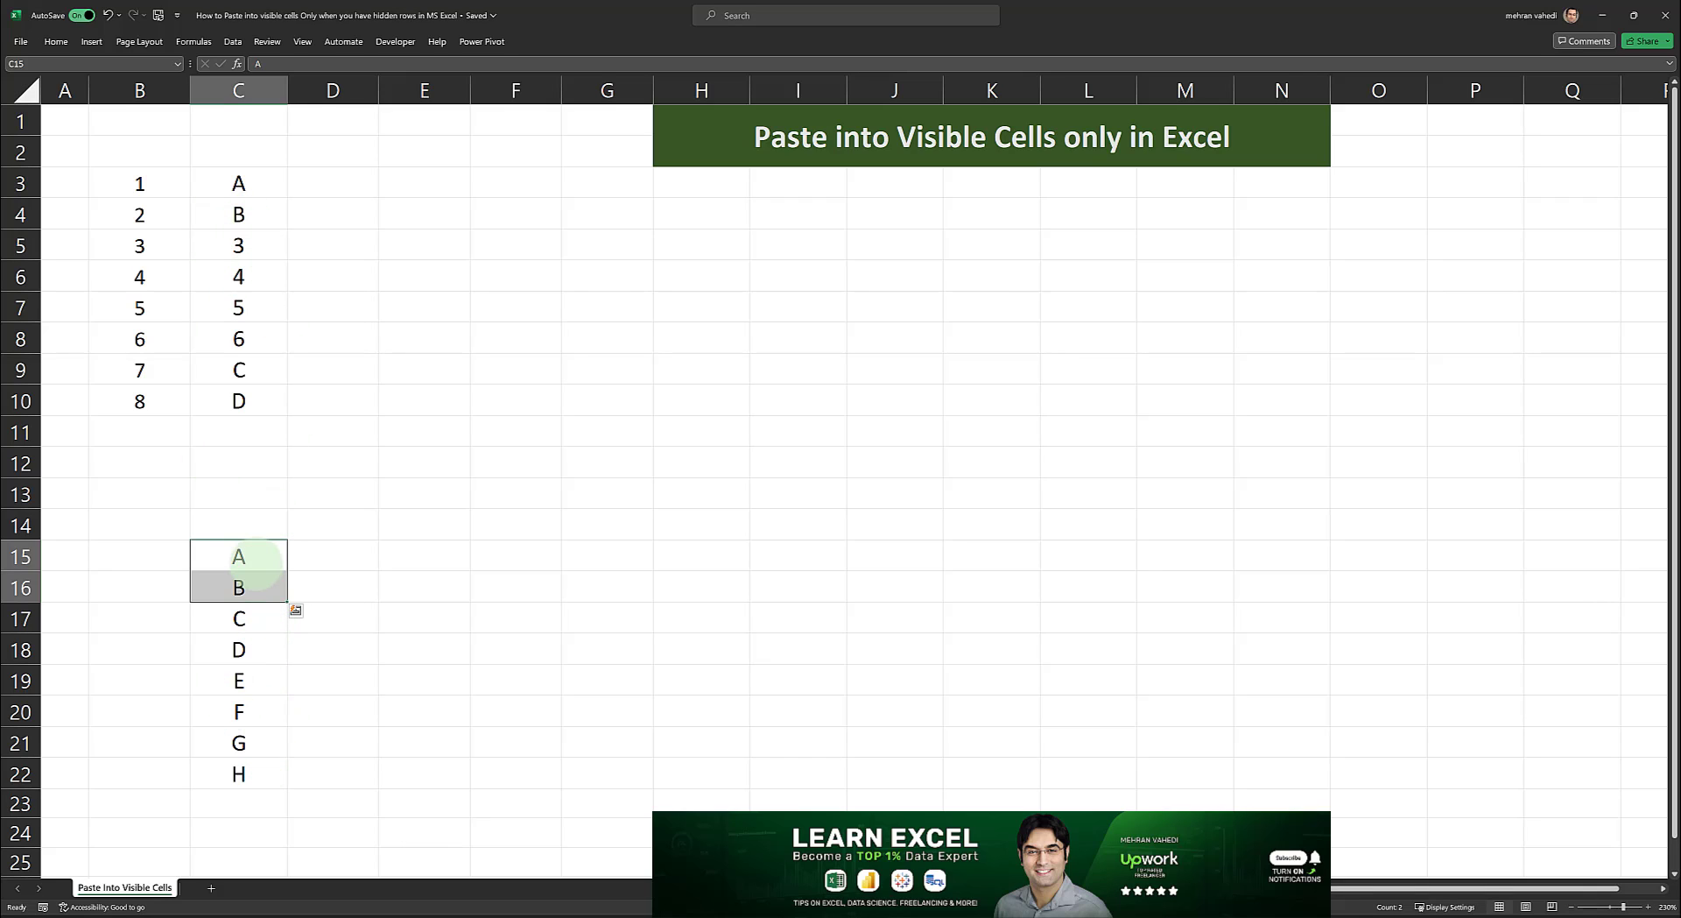
{"action": "left_click_drag", "start_coordinate": [250, 553], "coordinate": [252, 652]}
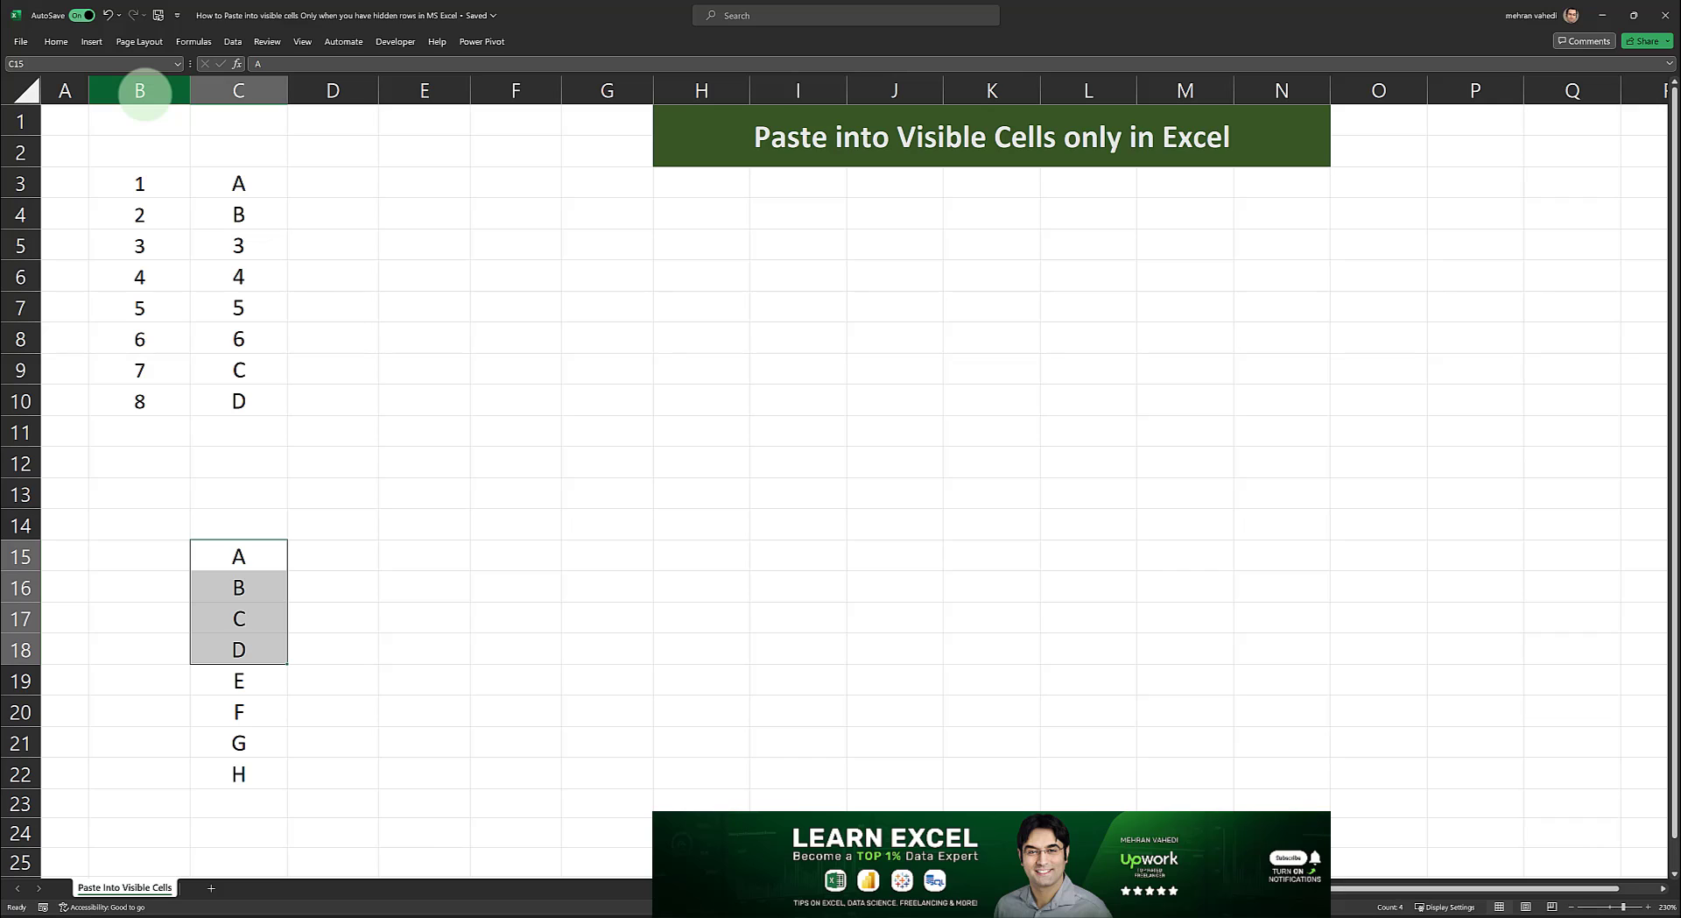
- Clear the contents of helper column B
{"action": "left_click", "coordinate": [140, 91]}
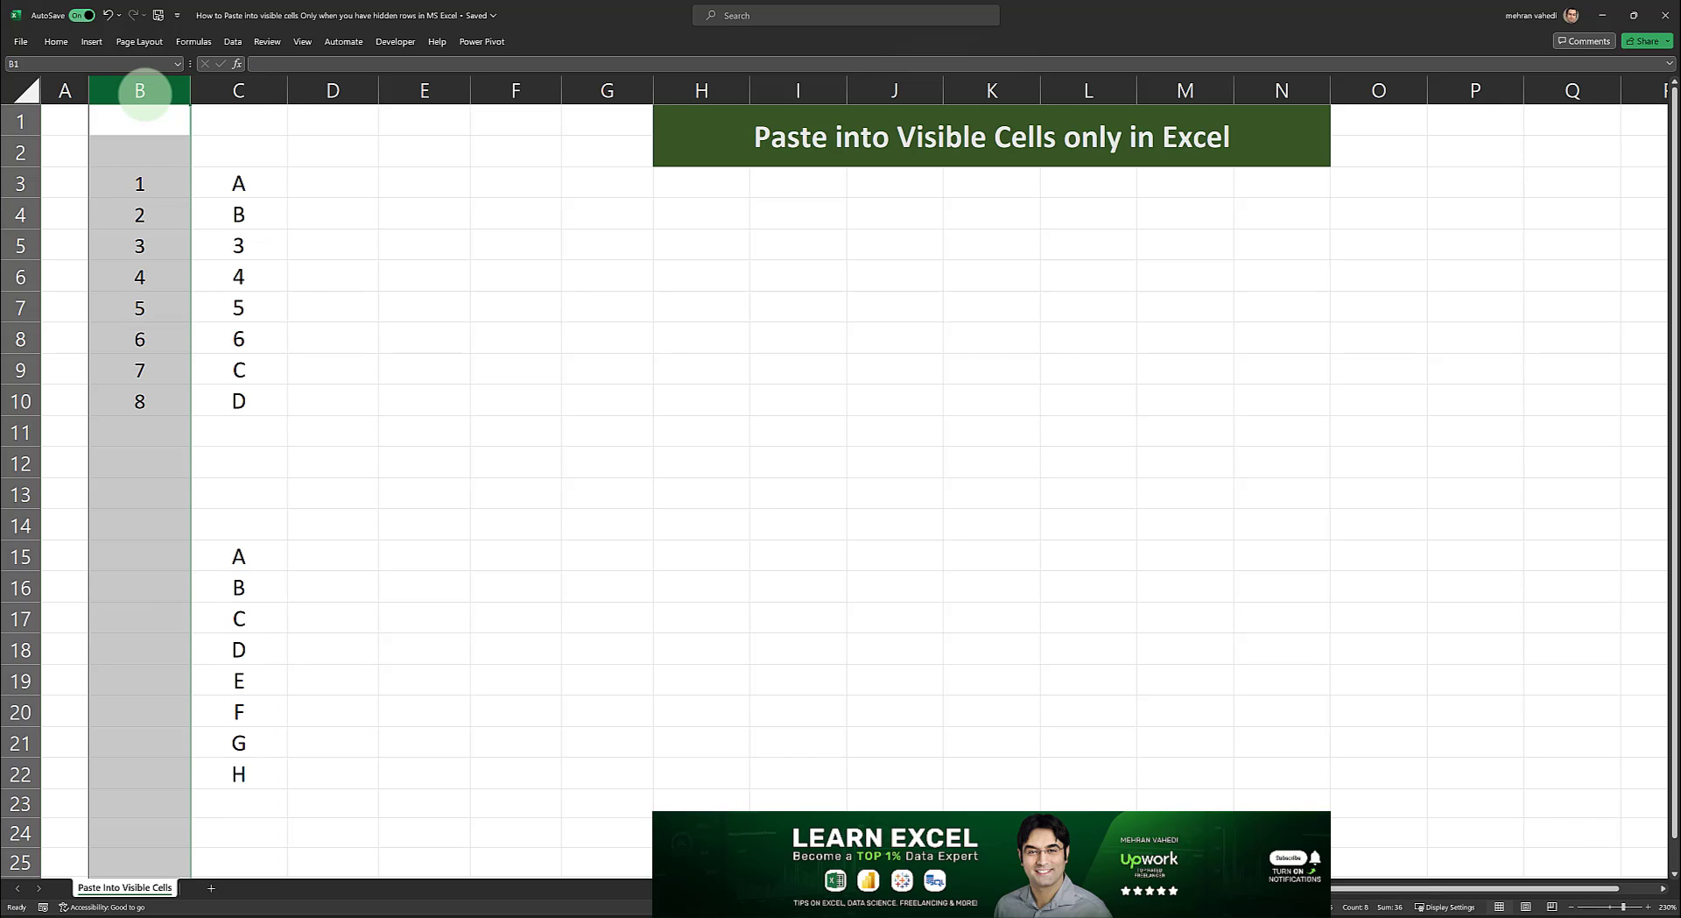
{"action": "right_click", "coordinate": [142, 93]}
{"action": "left_click", "coordinate": [194, 264]}
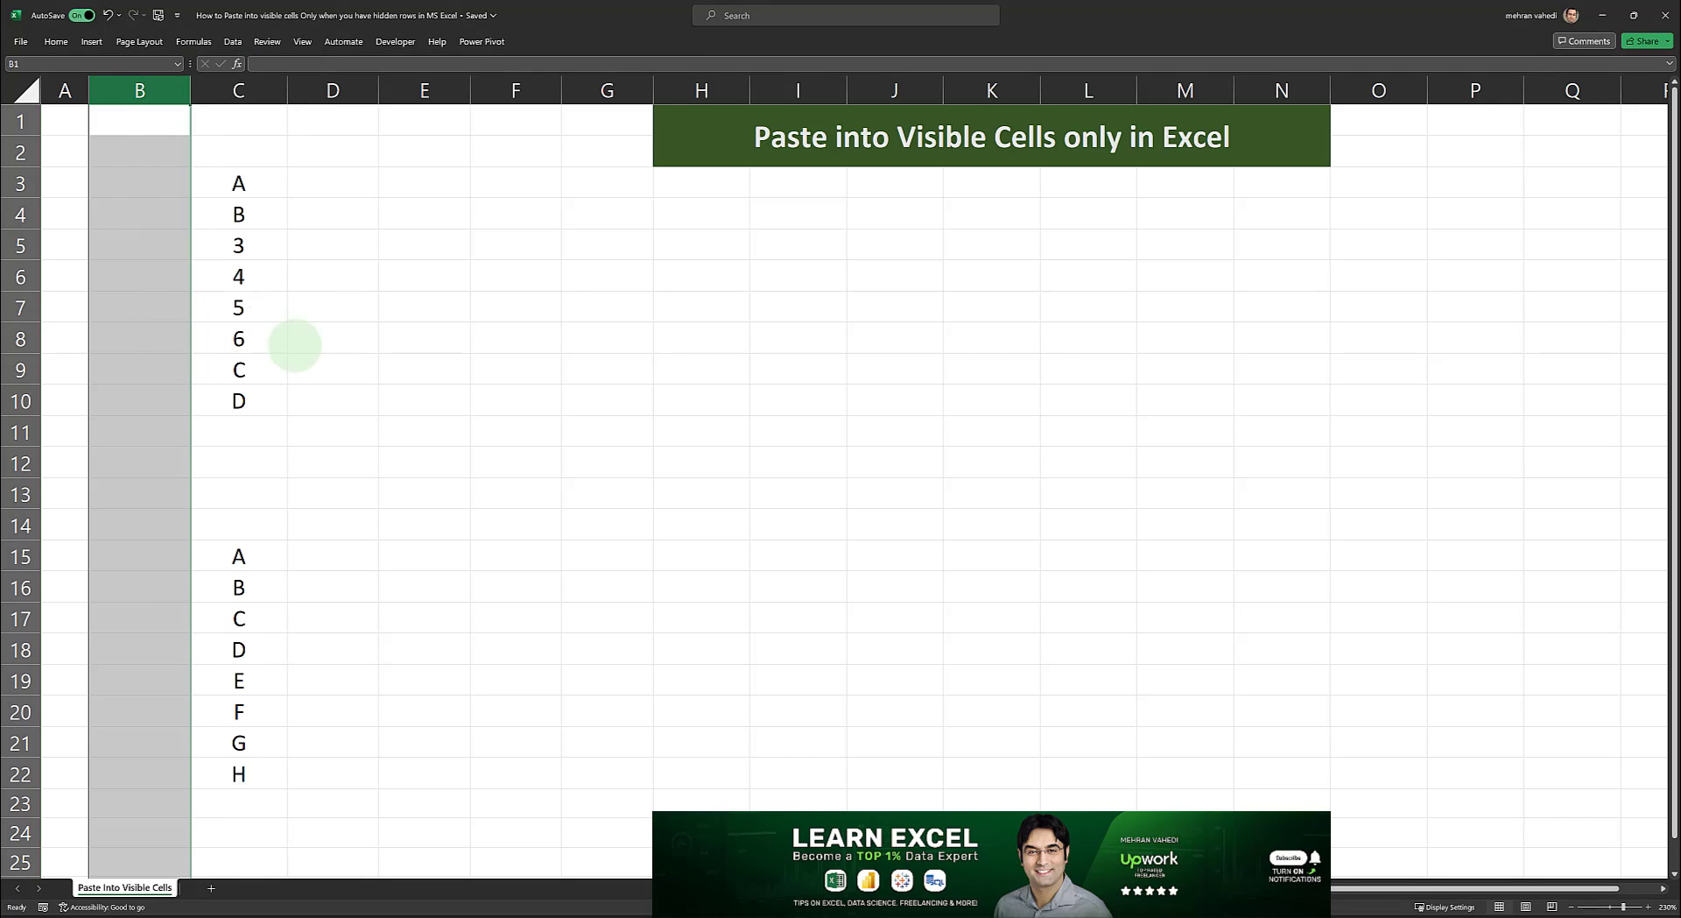
{"action": "left_click", "coordinate": [320, 348]}
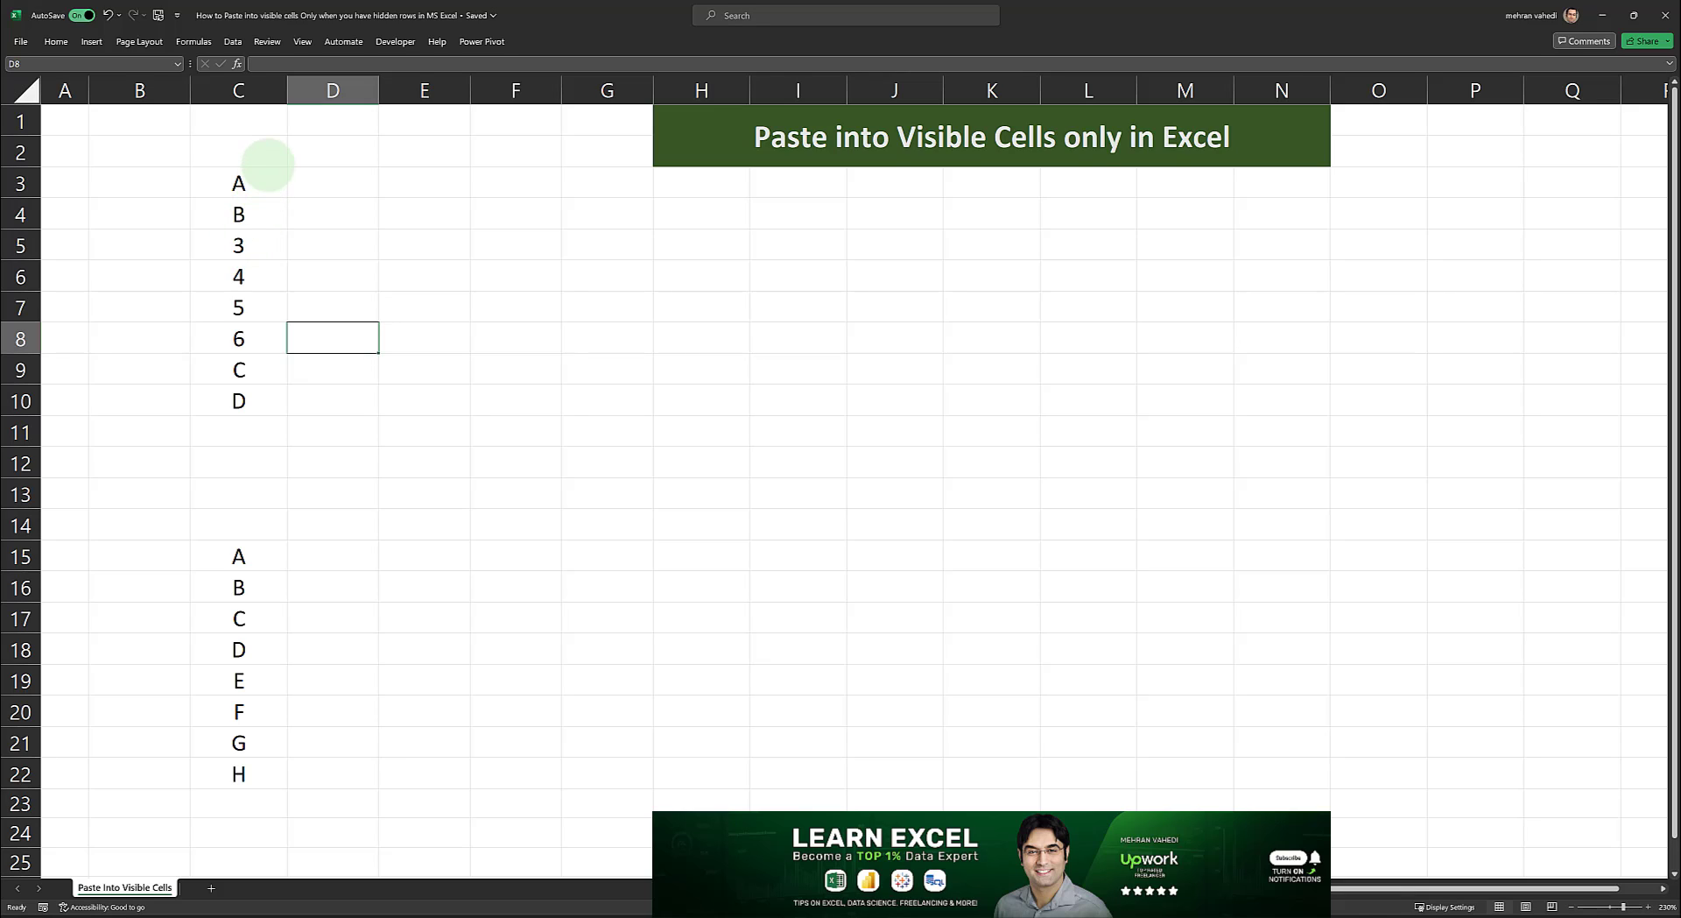
{"action": "key", "text": "ctrl+g"}
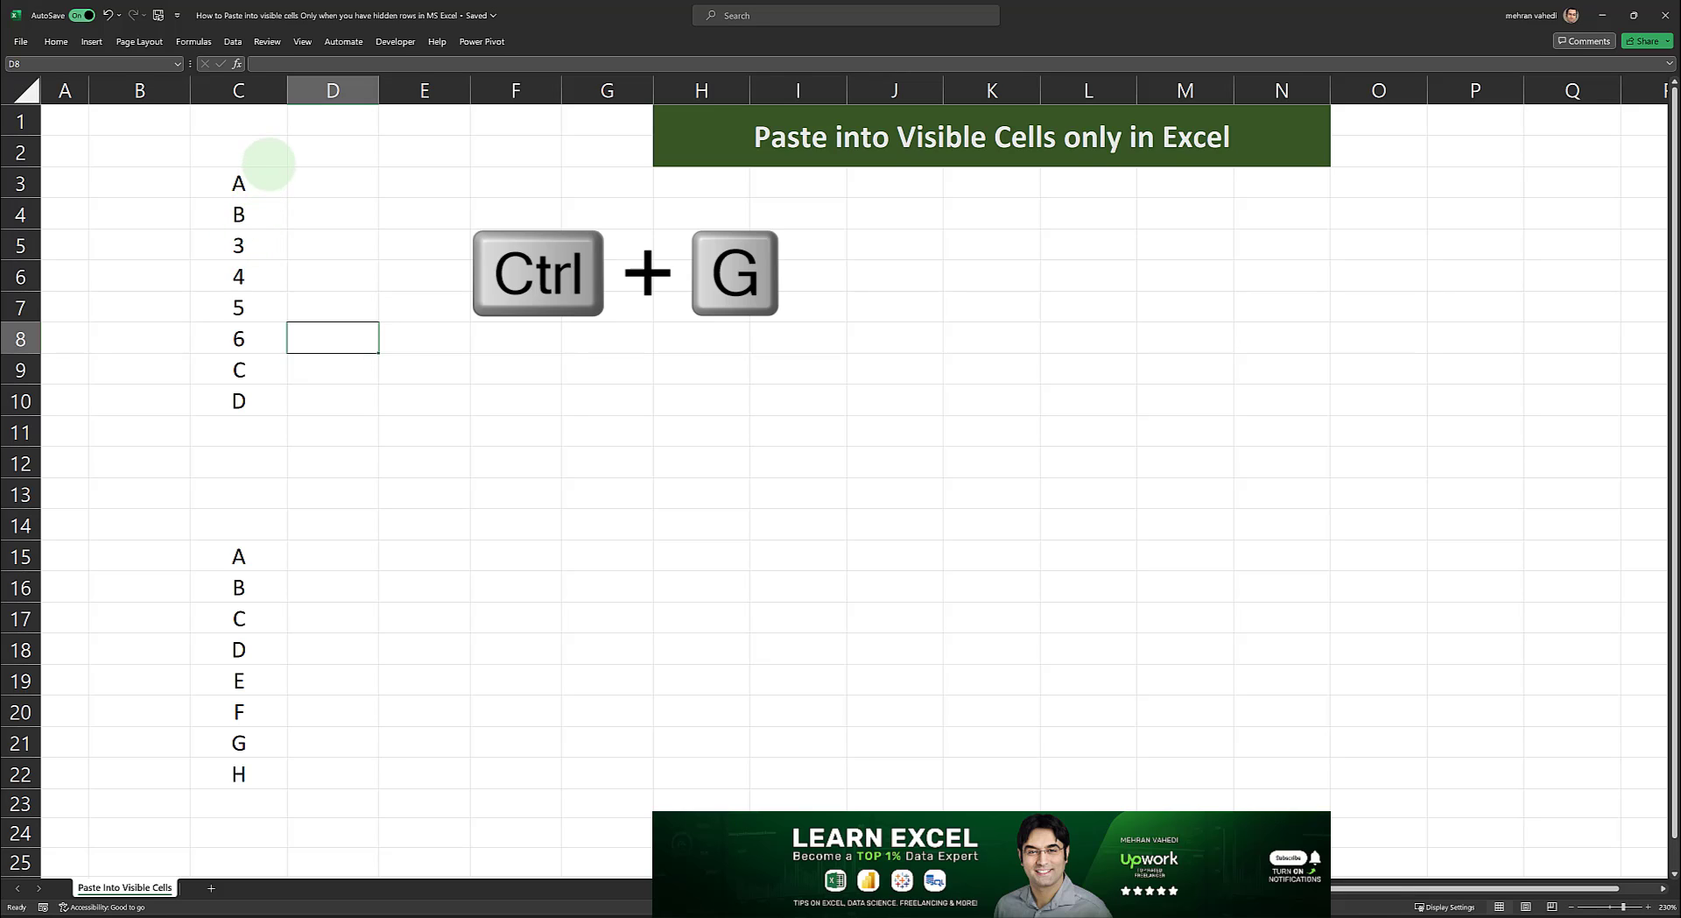